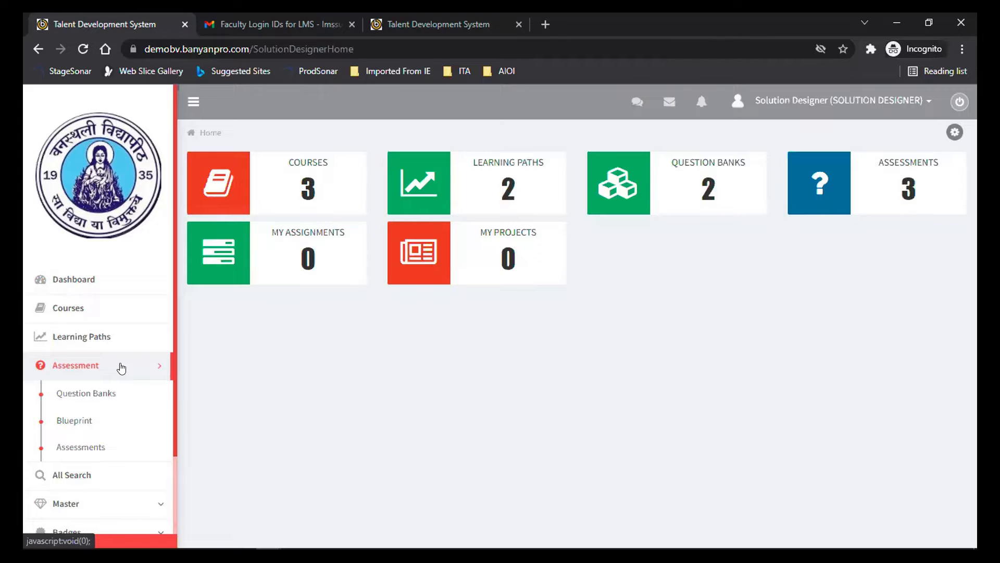
# Step: Go to the question banks, show the approved ones, and start creating a new question bank
pyautogui.click(111, 396)
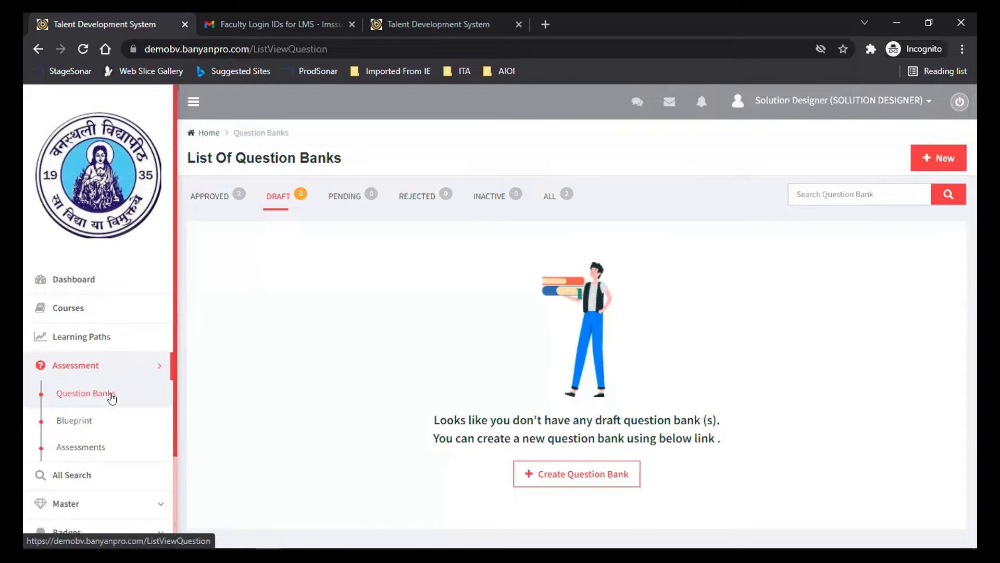
pyautogui.click(210, 197)
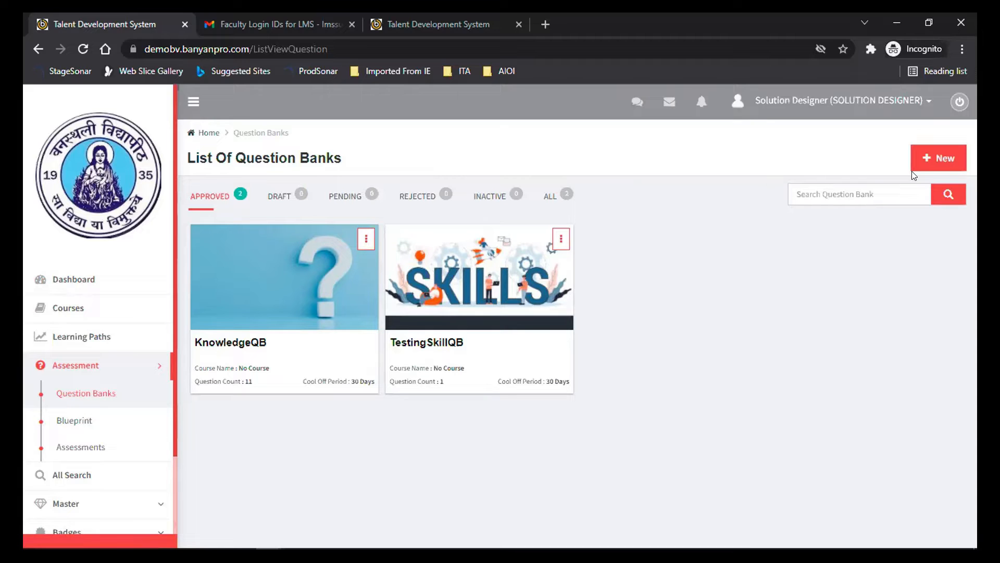
pyautogui.click(925, 163)
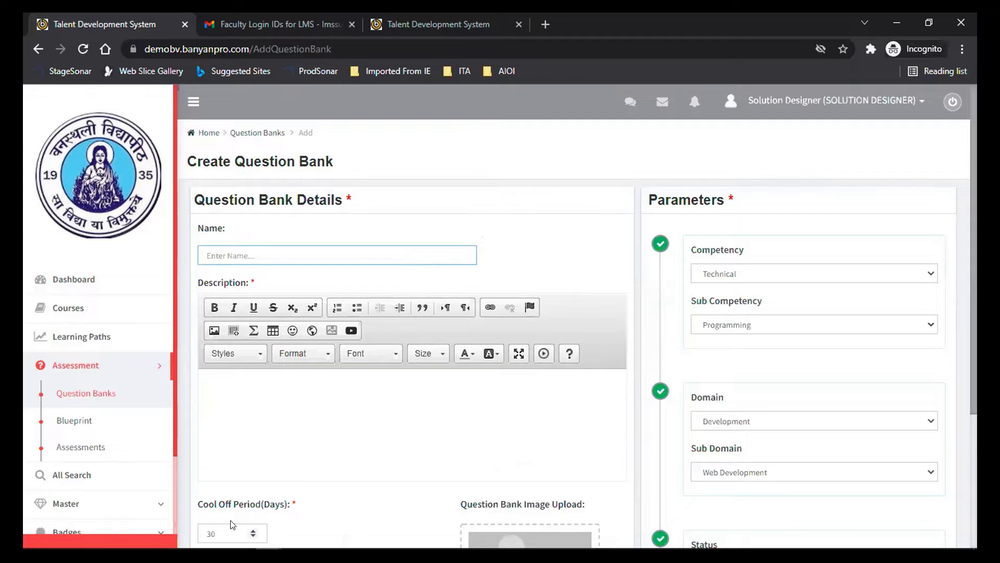
# Step: Switch to File Explorer, open the Banasthali-Assessment_Material_3 Types workbook from the AssessmentData folder, and look at its Instructions and MCQ sheets
pyautogui.hotkey('alt', 'Tab')
pyautogui.hotkey('alt', 'Tab')
pyautogui.hotkey('alt', 'Tab')
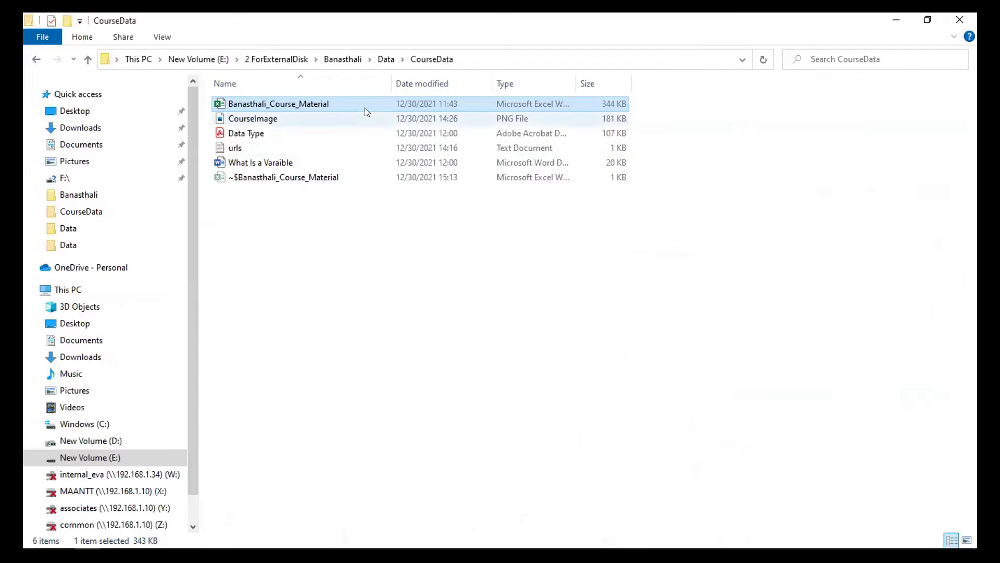
pyautogui.click(386, 59)
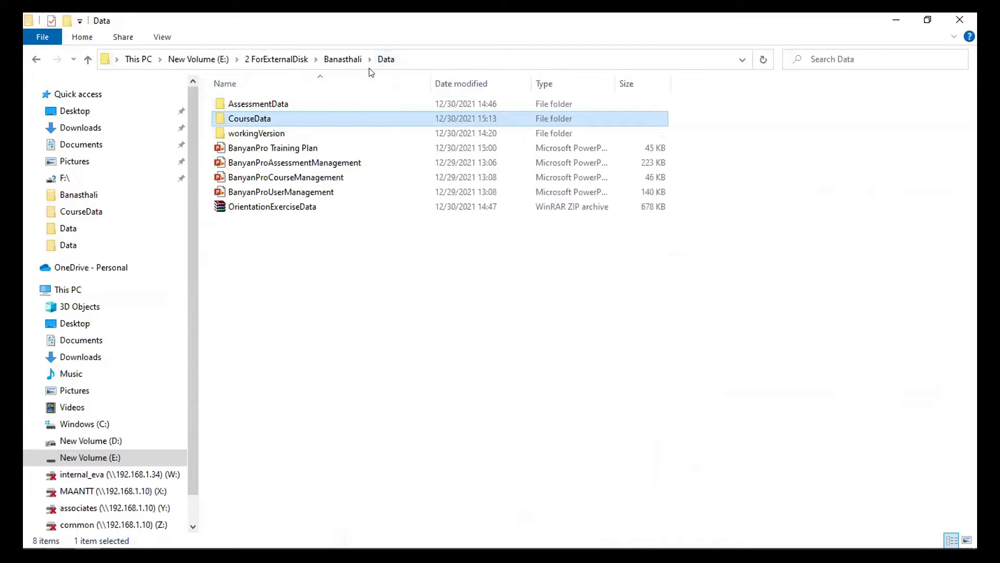
pyautogui.doubleClick(294, 103)
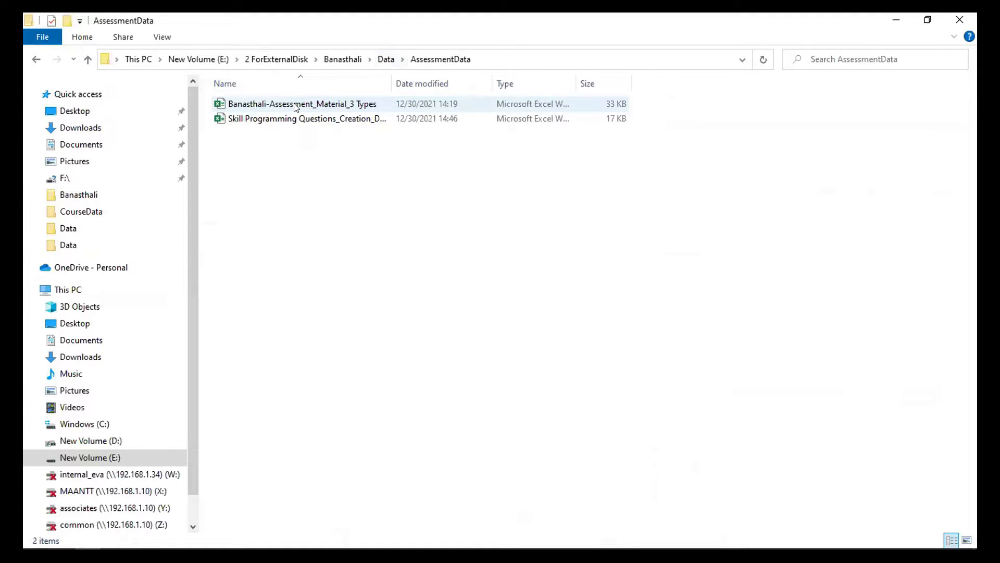
pyautogui.doubleClick(391, 83)
pyautogui.click(373, 104)
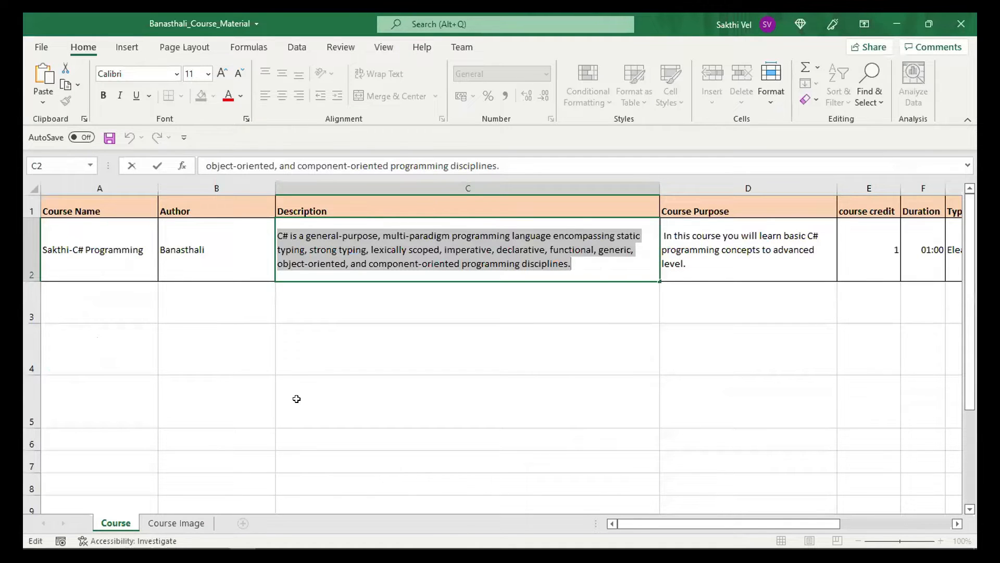
pyautogui.click(310, 380)
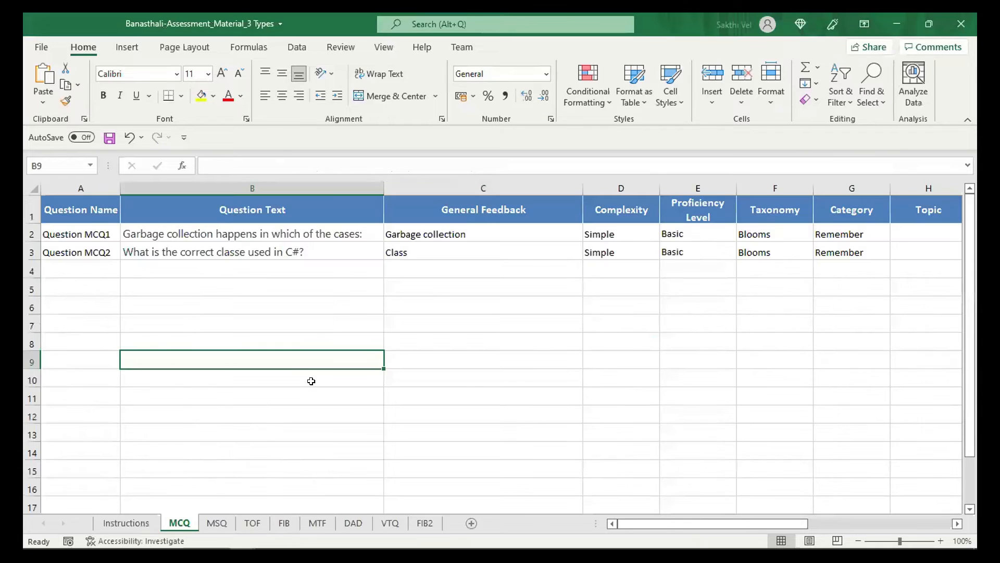
pyautogui.click(118, 522)
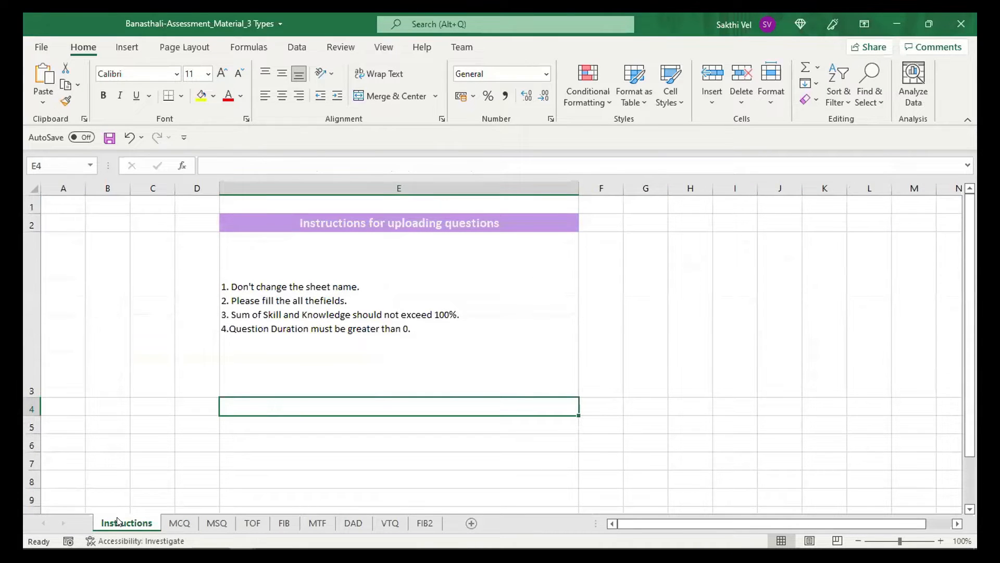
pyautogui.click(178, 522)
# Step: Switch back to the browser's question bank form and name the bank "Session 1 - KBQ"
pyautogui.hotkey('alt', 'Tab')
pyautogui.hotkey('alt', 'Tab')
pyautogui.hotkey('alt', 'Tab')
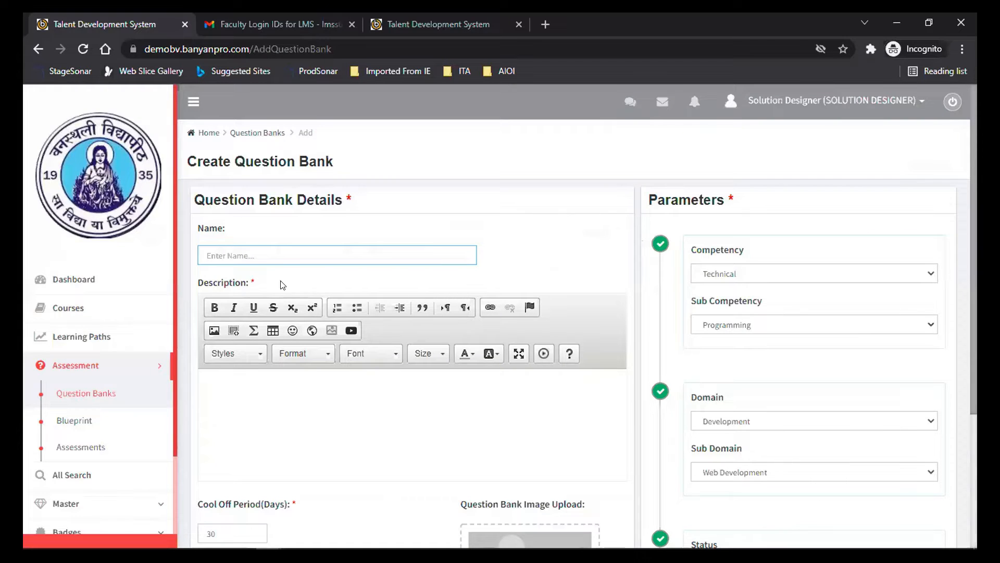
pyautogui.write('Session 1 - KBQQ')
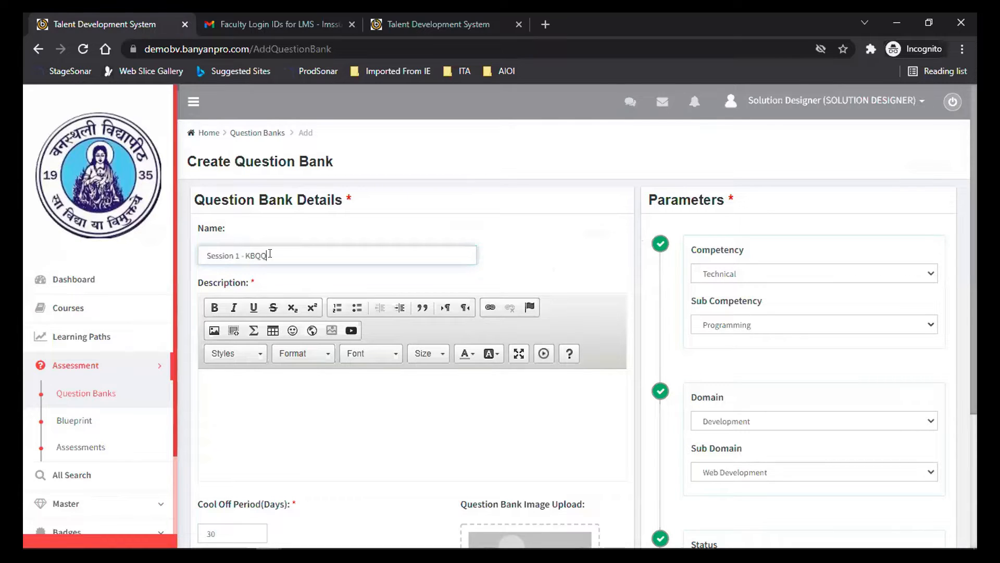
pyautogui.press('BackSpace')
pyautogui.press('Tab')
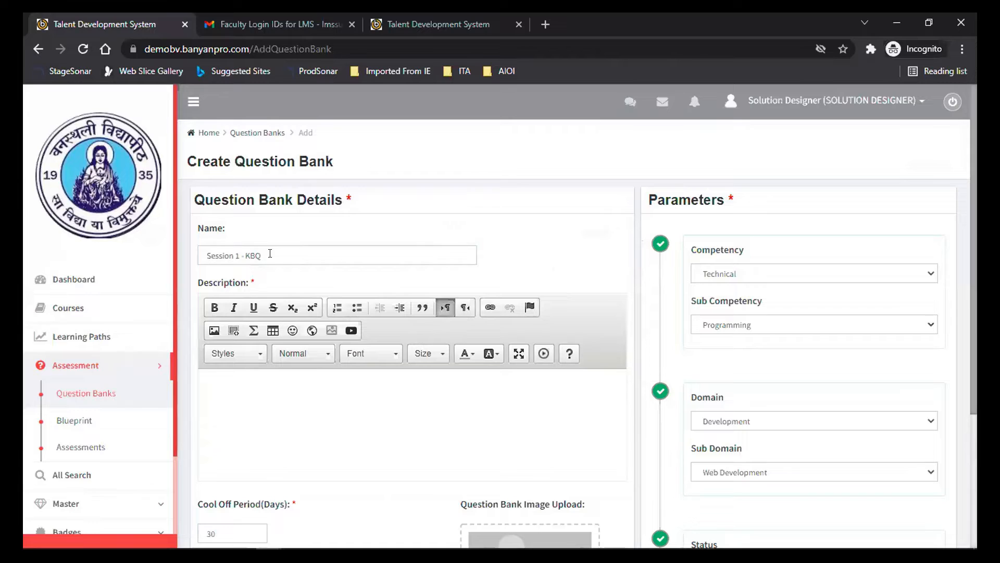
# Step: Enter "Questions from various topics from C sharp" as the question bank's description
pyautogui.write('Questions from various ')
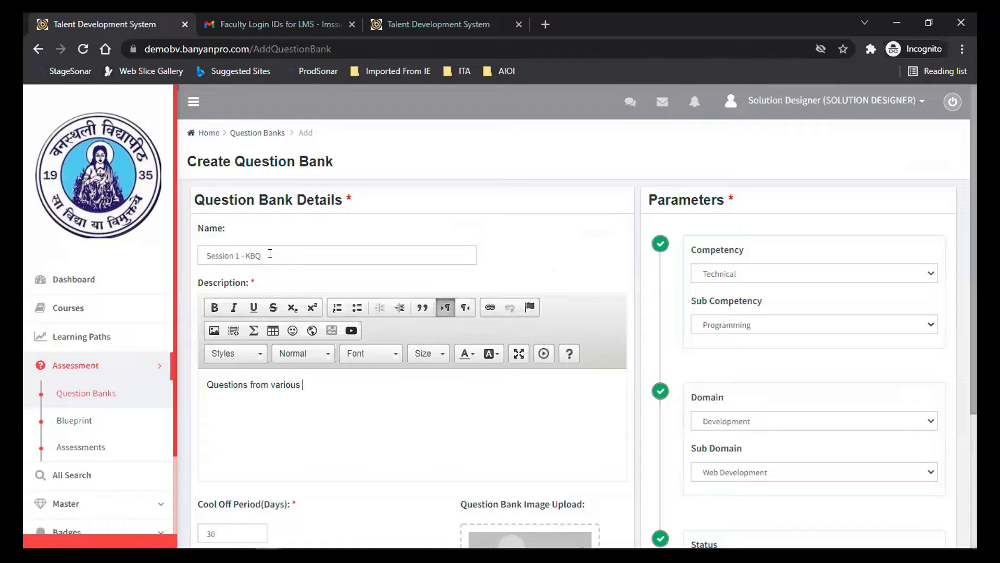
pyautogui.write('sections o')
pyautogui.write('f ')
pyautogui.write('C sharp')
pyautogui.doubleClick(320, 384)
pyautogui.write('topics')
pyautogui.press('Right')
pyautogui.press('Right')
pyautogui.press('BackSpace')
pyautogui.press('BackSpace')
pyautogui.write('from')
pyautogui.press('Tab')
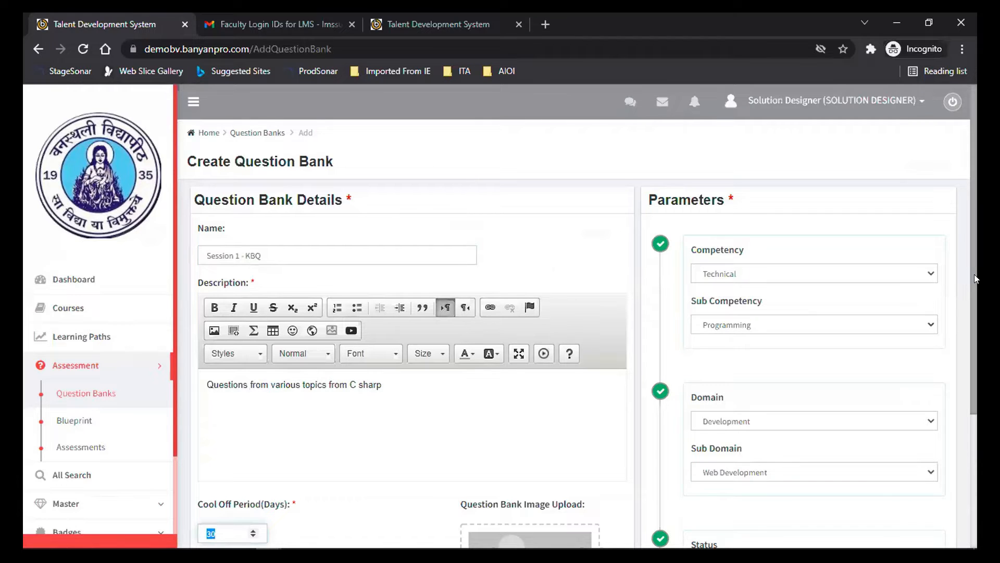
# Step: Add the CourseImage file from the CourseData folder as the question bank's image
pyautogui.scroll(-1, 975, 370)
pyautogui.scroll(-2, 975, 370)
pyautogui.click(265, 304)
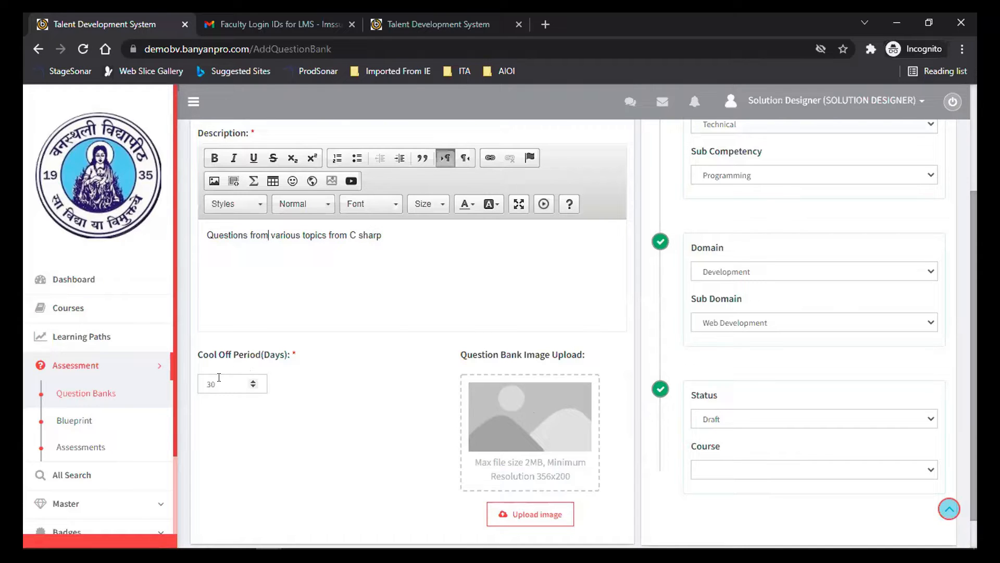
pyautogui.click(547, 422)
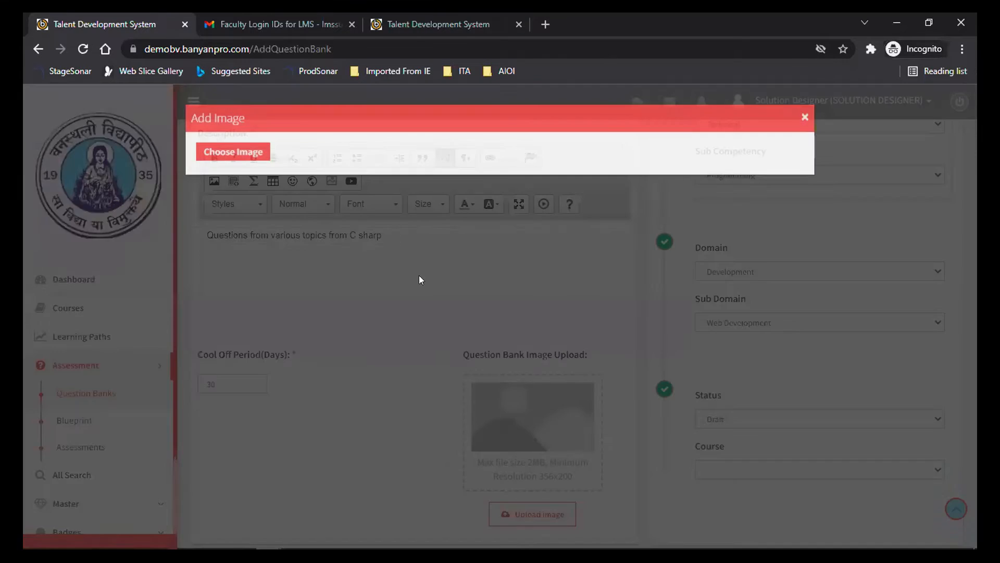
pyautogui.click(233, 151)
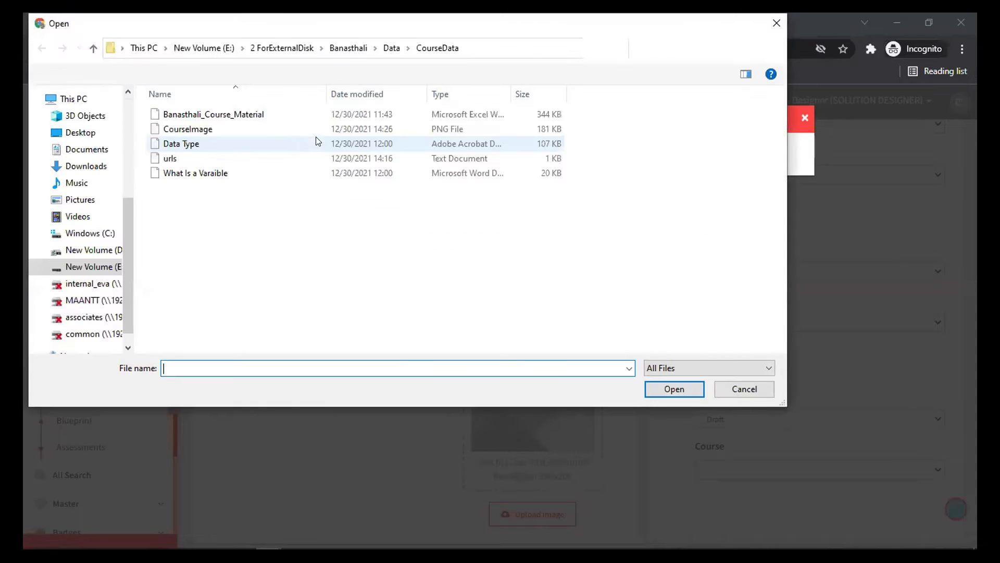
pyautogui.doubleClick(198, 128)
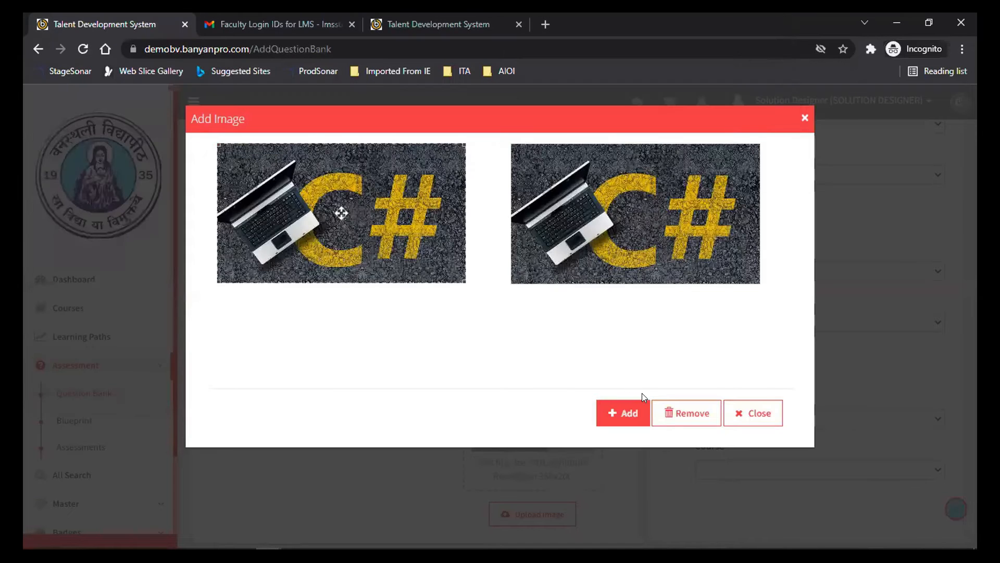
pyautogui.click(632, 410)
# Step: Review the question bank's details and its competency, domain, status and course parameters
pyautogui.moveTo(975, 312); pyautogui.dragTo(975, 208)
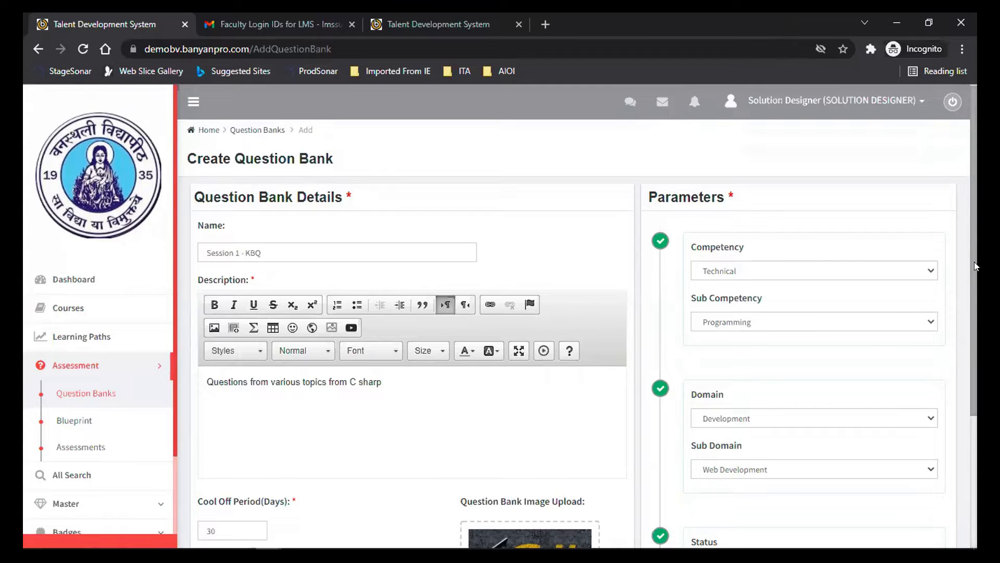
pyautogui.moveTo(976, 284); pyautogui.dragTo(975, 344)
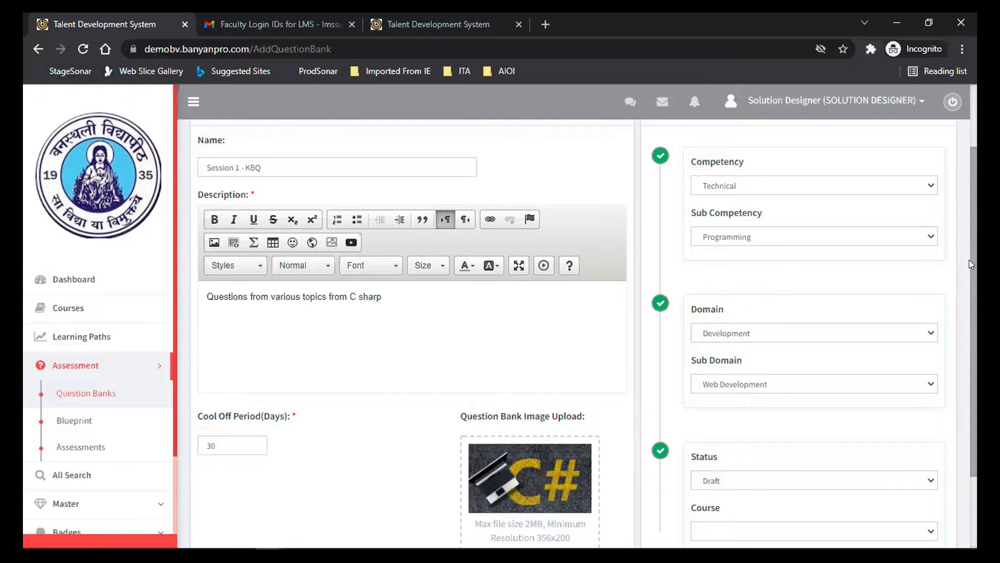
pyautogui.moveTo(969, 260); pyautogui.dragTo(972, 227)
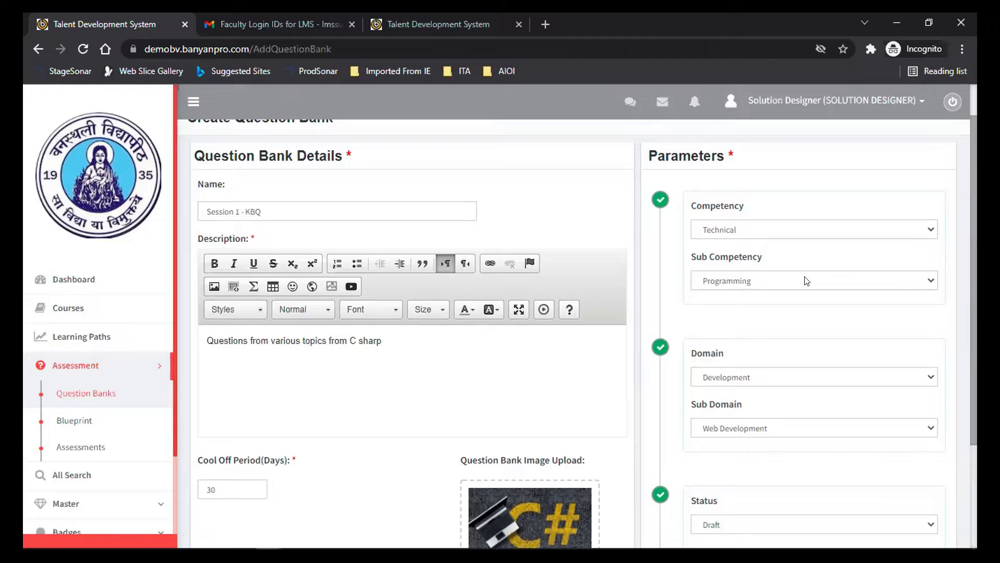
pyautogui.moveTo(972, 265); pyautogui.dragTo(975, 379)
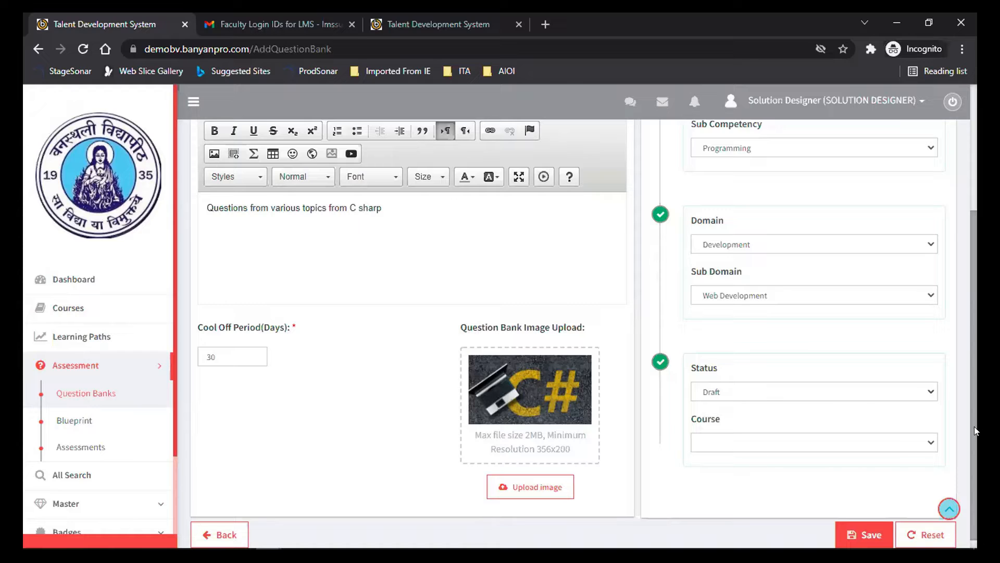
pyautogui.moveTo(974, 421); pyautogui.dragTo(974, 330)
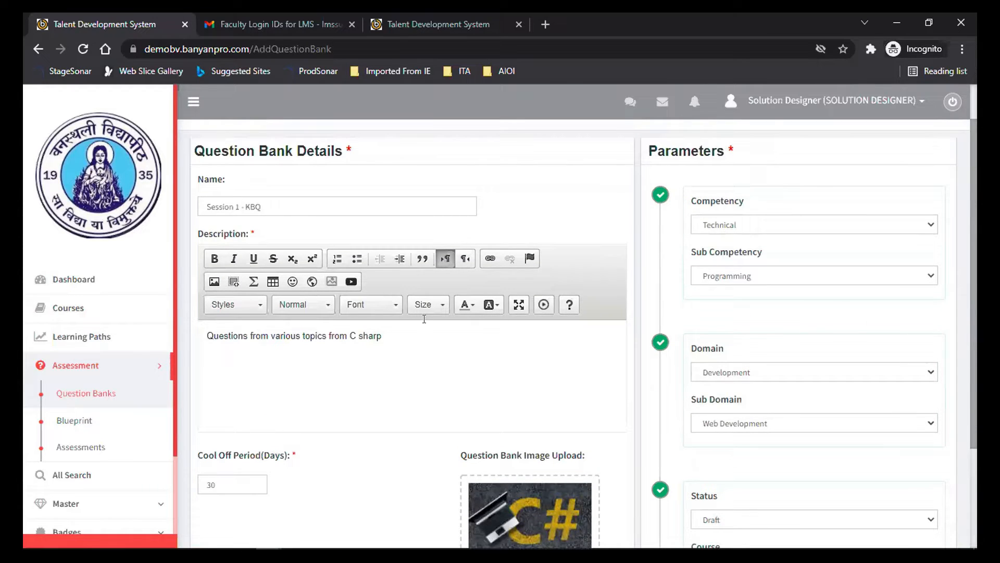
pyautogui.moveTo(974, 253); pyautogui.dragTo(974, 369)
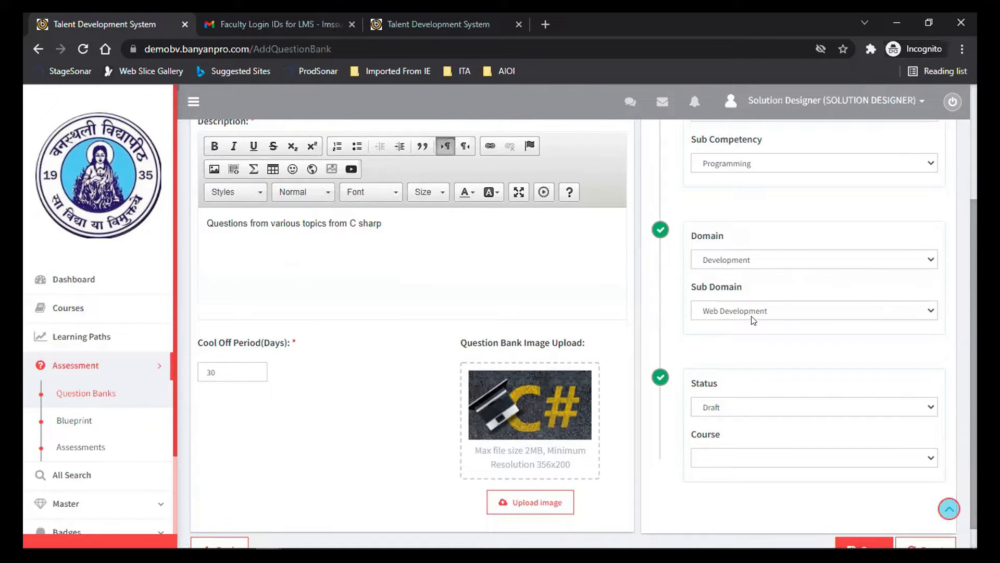
pyautogui.moveTo(976, 434); pyautogui.dragTo(976, 457)
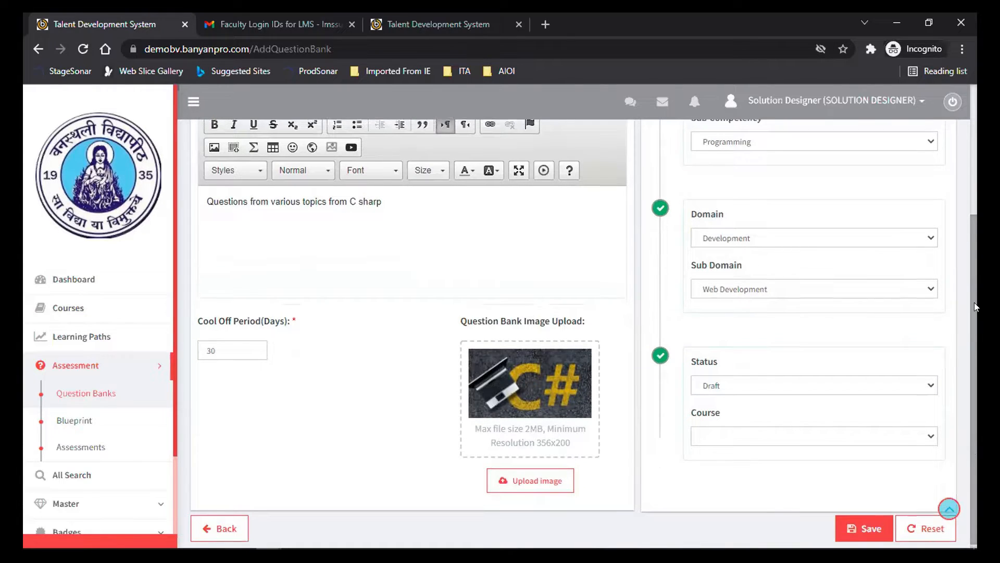
pyautogui.scroll(1, 974, 301)
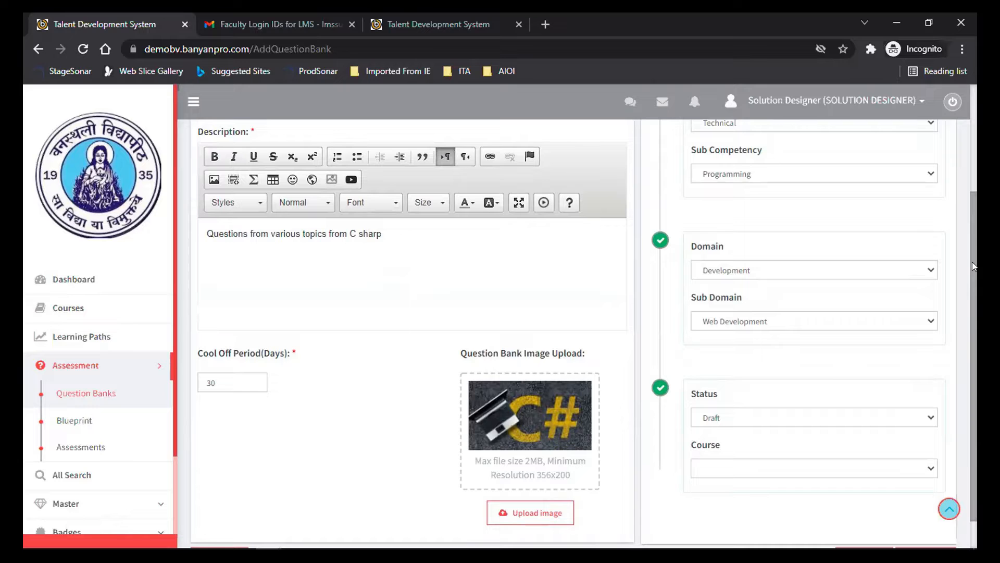
pyautogui.moveTo(972, 261); pyautogui.dragTo(973, 306)
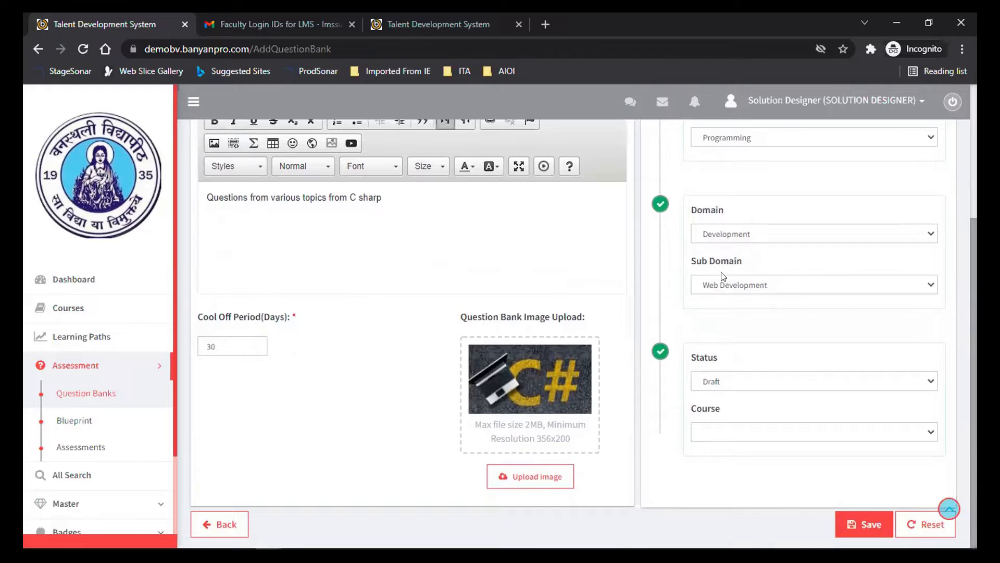
# Step: Save the question bank and open the question list of the draft bank Session 1 - KBQ
pyautogui.click(865, 517)
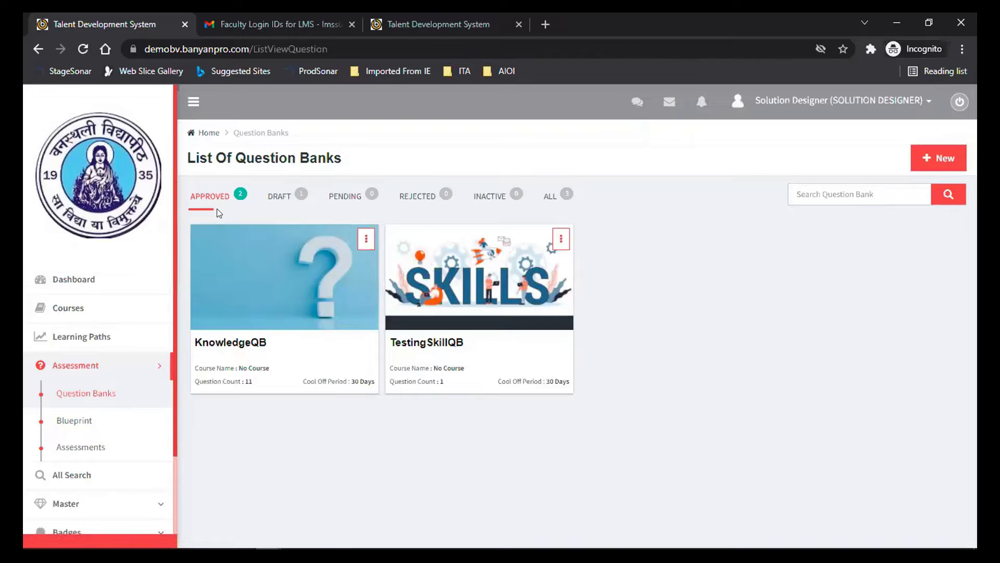
pyautogui.click(280, 197)
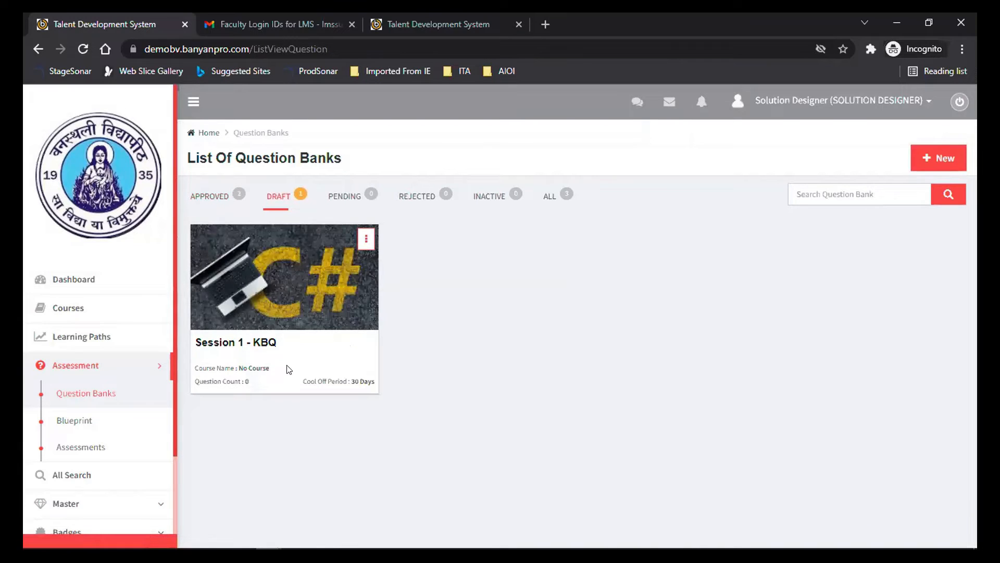
pyautogui.click(363, 242)
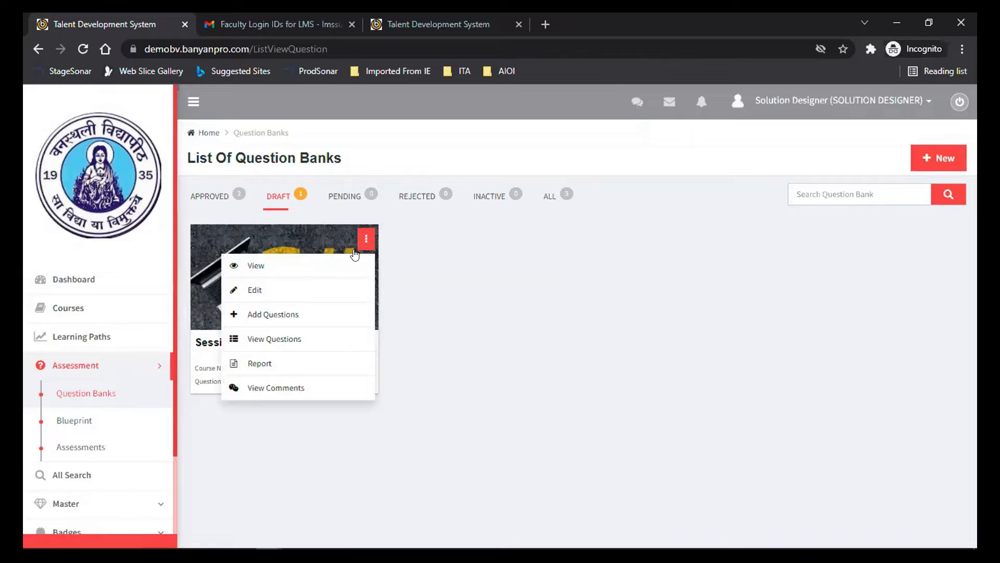
pyautogui.click(293, 338)
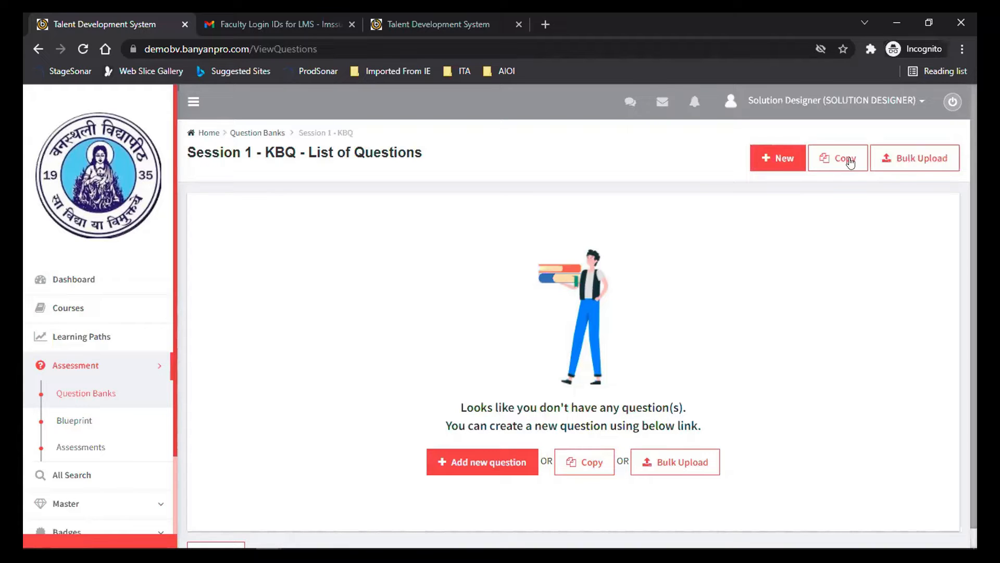
# Step: Start a new question of the knowledge type Multiple Choice and go to its question text
pyautogui.click(778, 164)
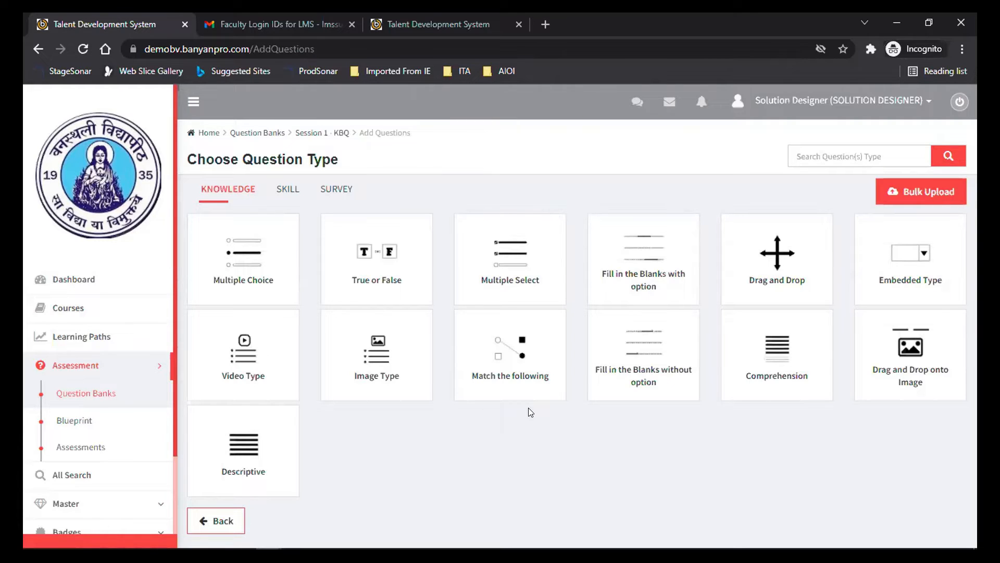
pyautogui.click(234, 282)
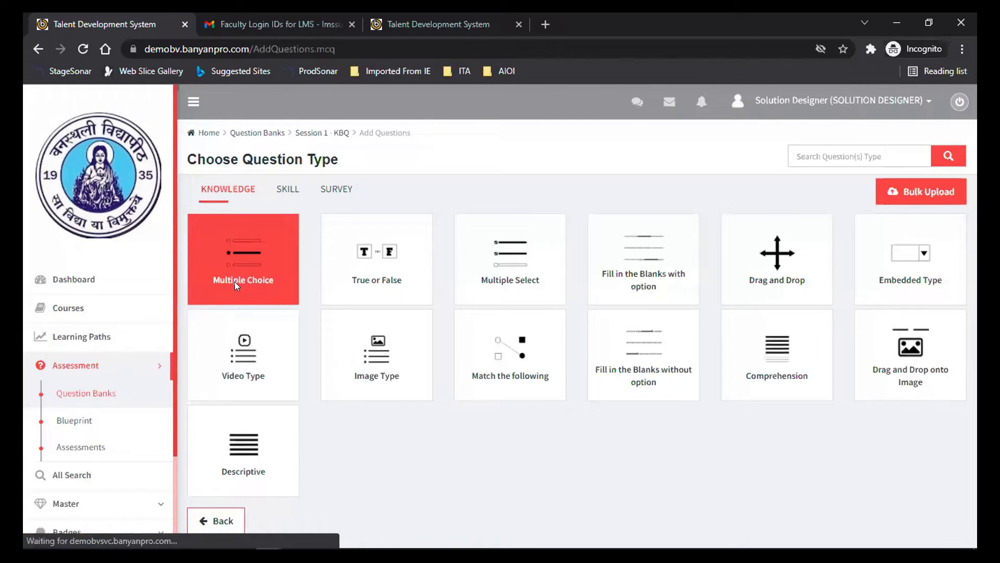
pyautogui.scroll(-1, 974, 240)
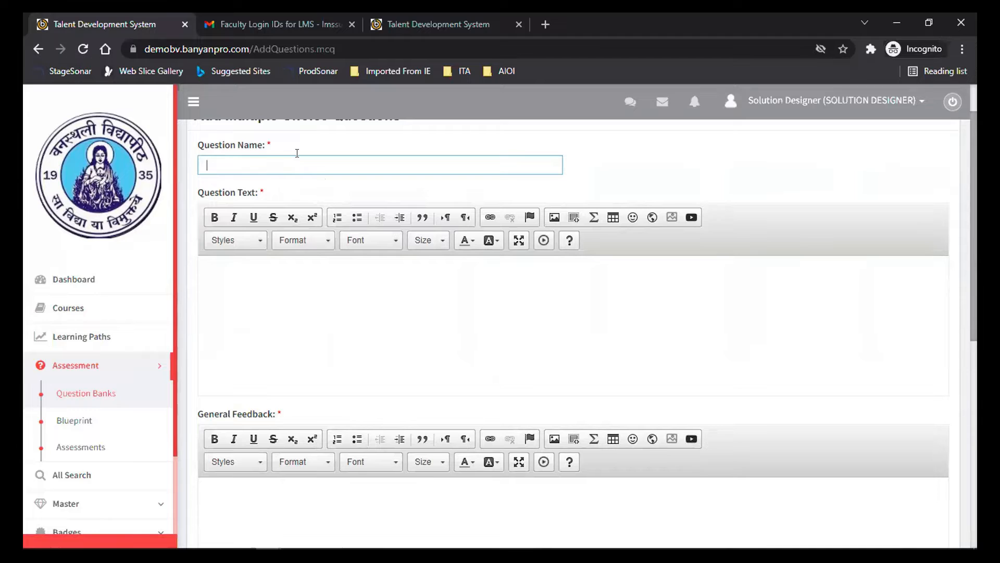
pyautogui.click(311, 284)
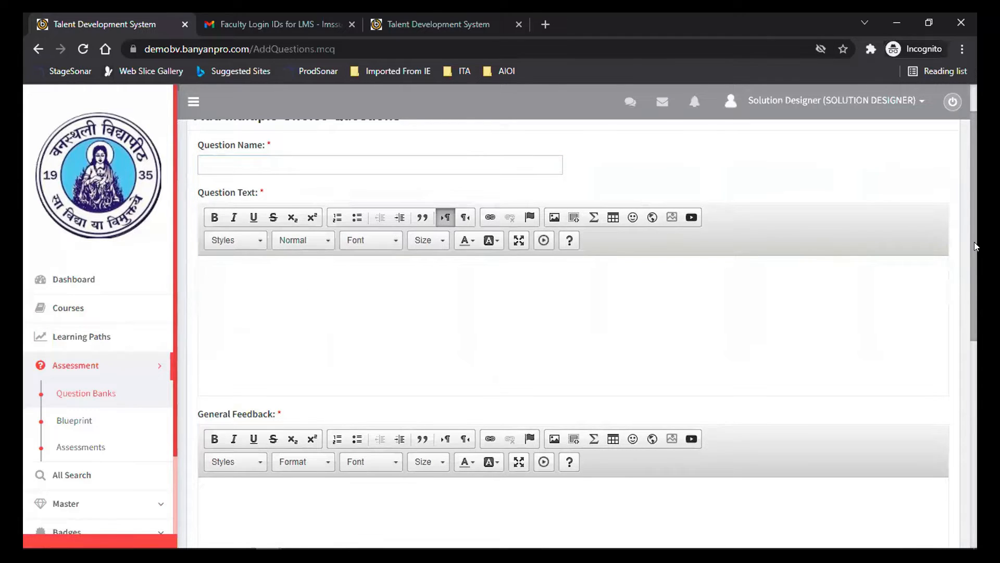
# Step: Switch to the Banasthali-Assessment_Material_3 Types workbook in Excel and copy the first question's name from the MCQ sheet
pyautogui.hotkey('alt', 'Tab')
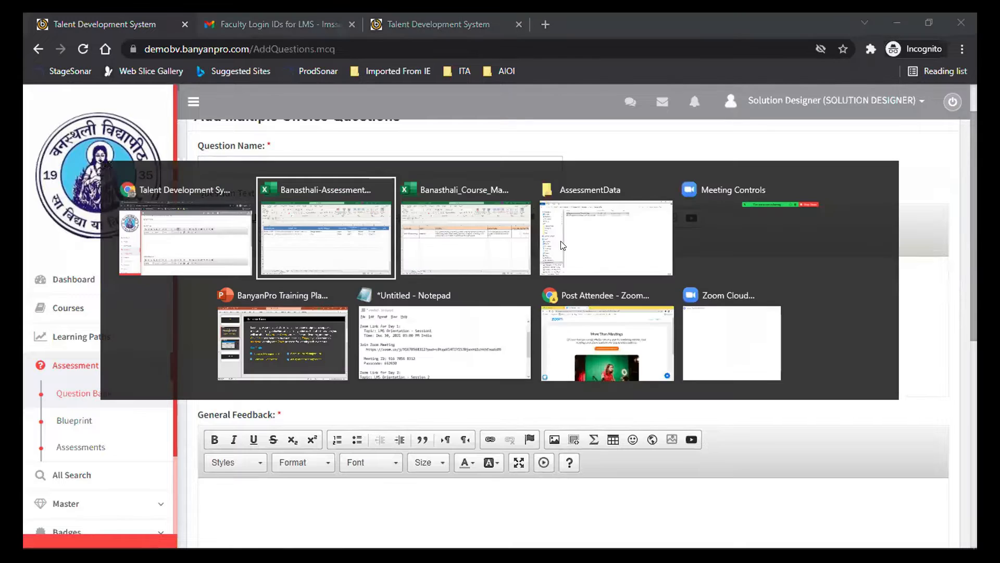
pyautogui.hotkey('alt', 'Tab')
pyautogui.hotkey('alt', 'Tab')
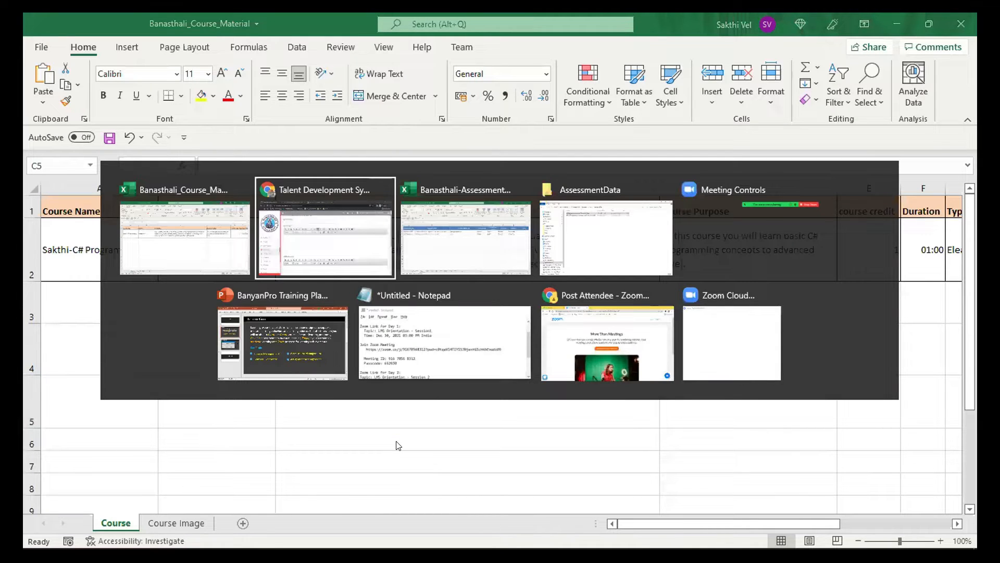
pyautogui.hotkey('alt', 'Tab')
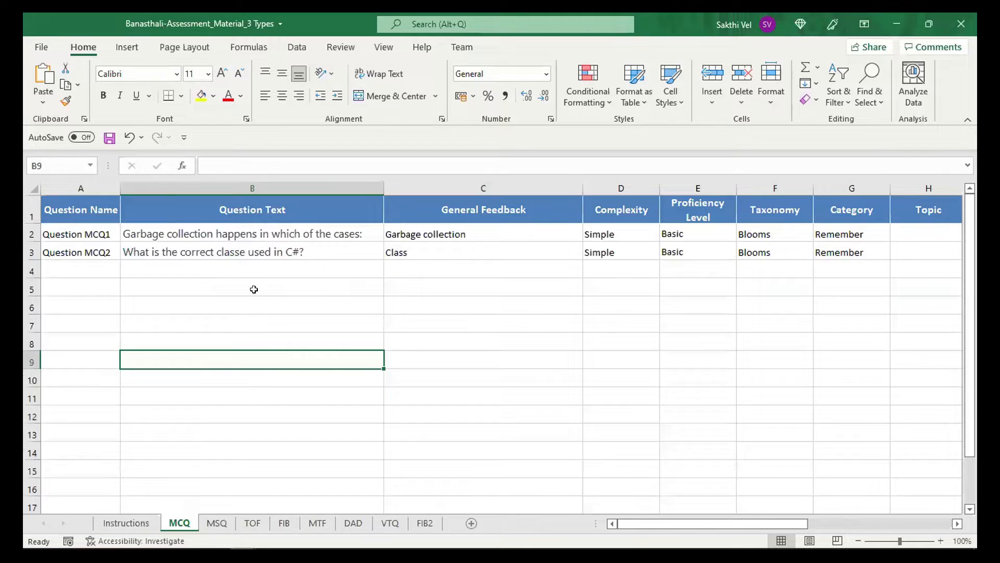
pyautogui.click(253, 259)
pyautogui.press('Up')
pyautogui.press('Up')
pyautogui.press('Left')
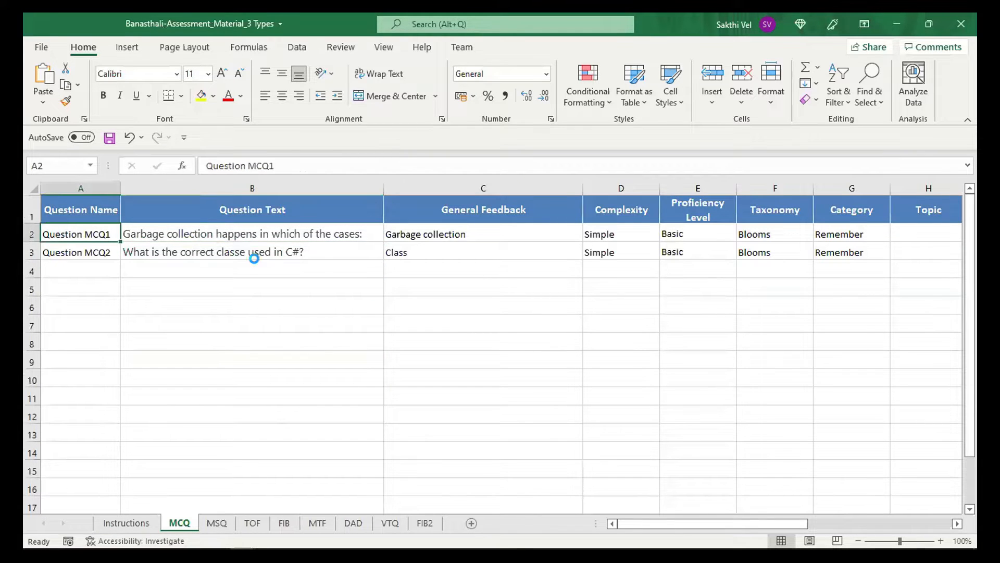
pyautogui.hotkey('ctrl', 'c')
# Step: Return to the Talent Development System in Chrome, enter Question MCQ1 as the question name and go to the question text
pyautogui.hotkey('alt', 'Tab')
pyautogui.hotkey('alt', 'Tab')
pyautogui.press('Tab')
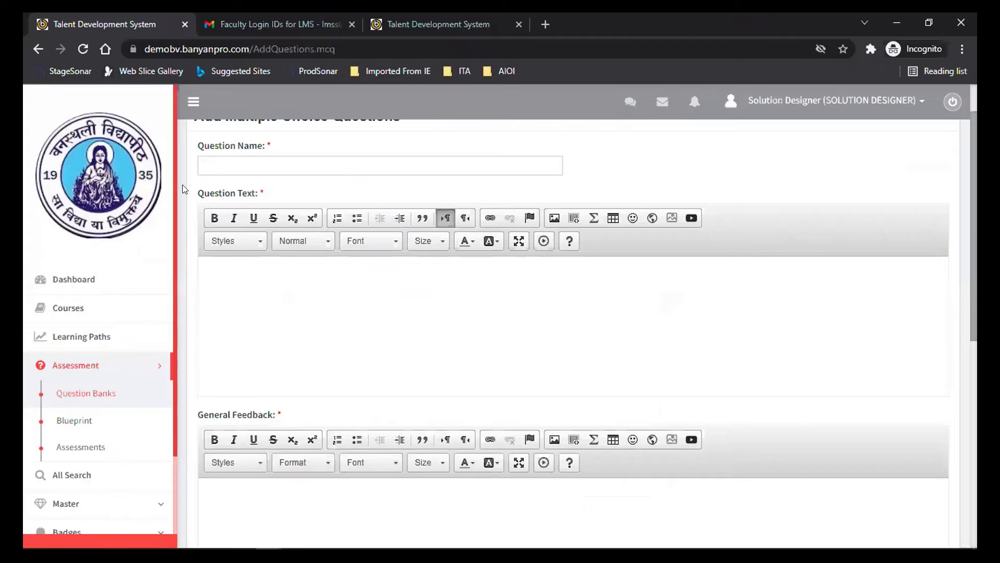
pyautogui.click(206, 166)
pyautogui.hotkey('ctrl', 'v')
pyautogui.click(244, 288)
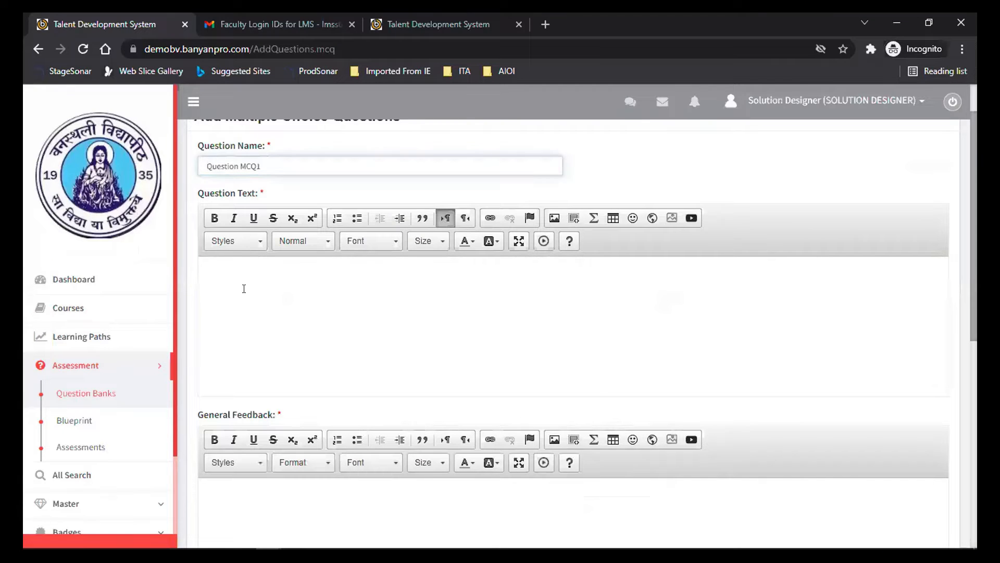
# Step: Try copying the whole question text cell of Question MCQ1 from the assessment workbook into the question text, and undo the paste
pyautogui.hotkey('alt', 'Tab')
pyautogui.hotkey('alt', 'Tab')
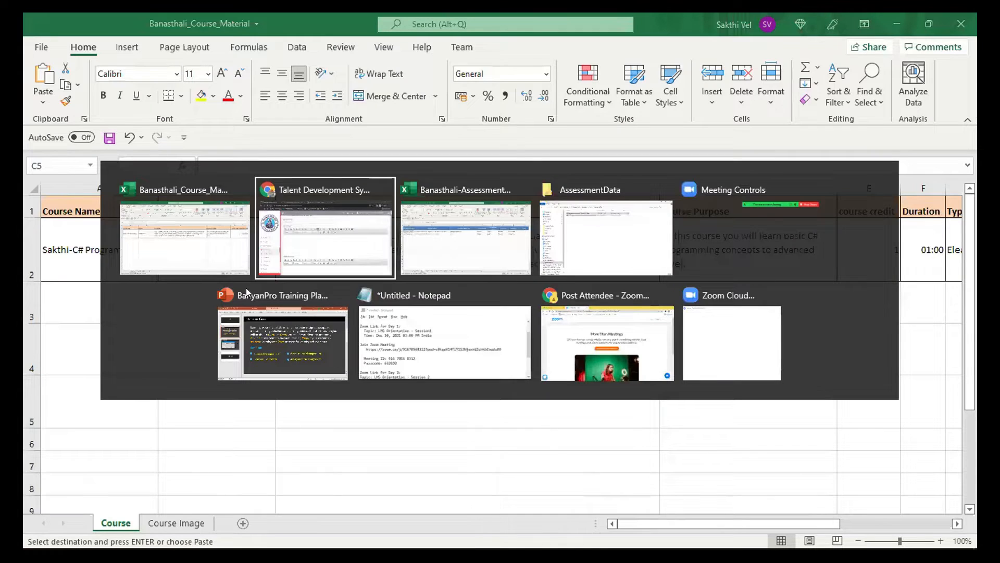
pyautogui.hotkey('alt', 'Tab')
pyautogui.hotkey('alt', 'Tab')
pyautogui.hotkey('alt', 'Tab')
pyautogui.hotkey('alt', 'Tab')
pyautogui.hotkey('alt', 'Tab')
pyautogui.hotkey('alt', 'Tab')
pyautogui.hotkey('alt', 'Tab')
pyautogui.hotkey('alt', 'Tab')
pyautogui.hotkey('alt', 'Tab')
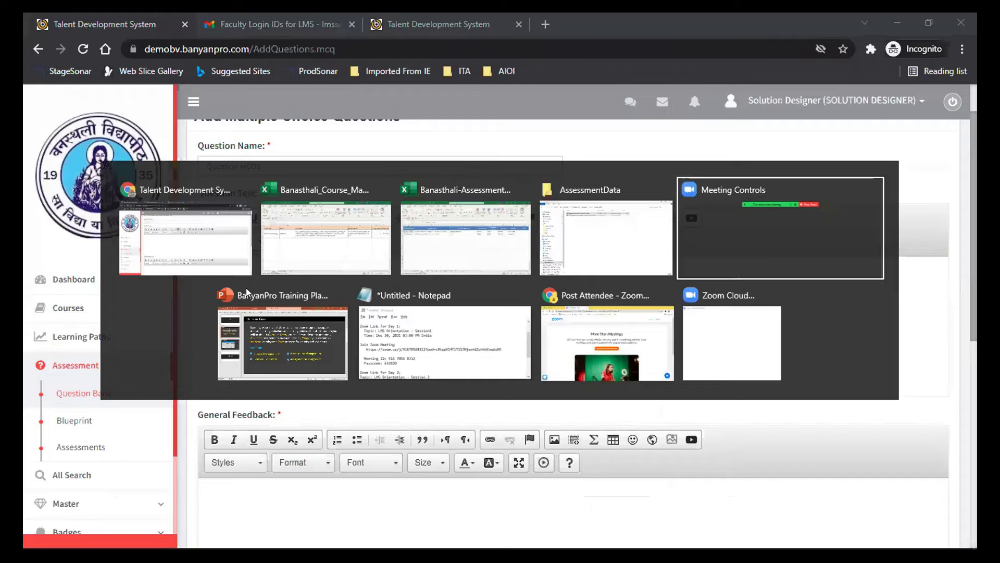
pyautogui.hotkey('alt', 'Tab')
pyautogui.hotkey('alt', 'Tab')
pyautogui.click(219, 237)
pyautogui.hotkey('ctrl', 'c')
pyautogui.hotkey('alt', 'Tab')
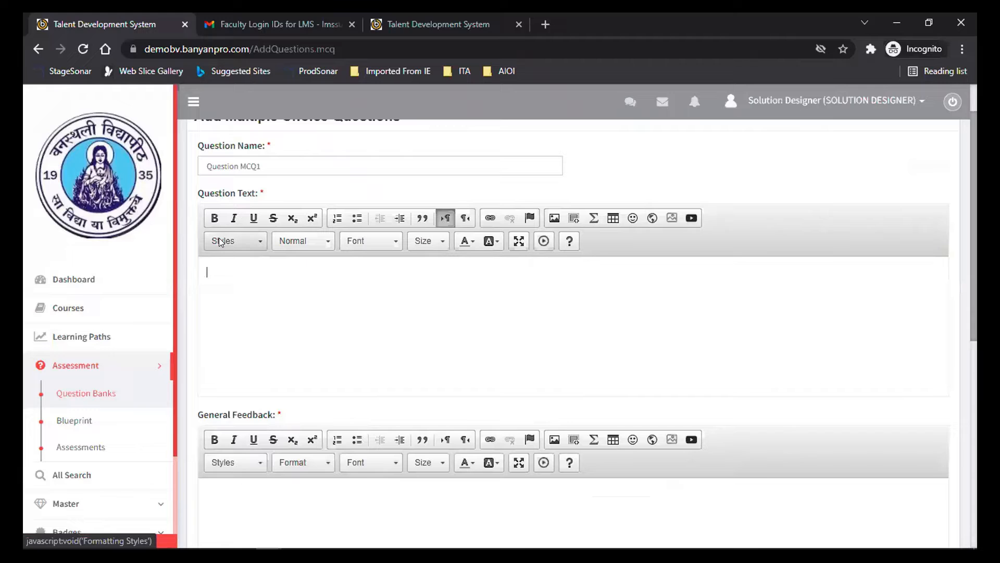
pyautogui.hotkey('ctrl', 'v')
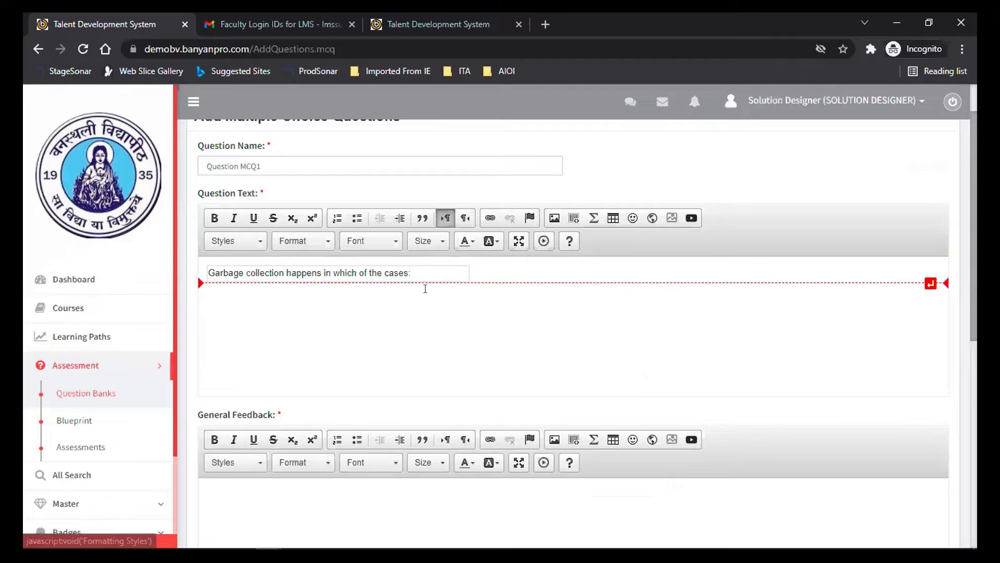
pyautogui.hotkey('ctrl', 'z')
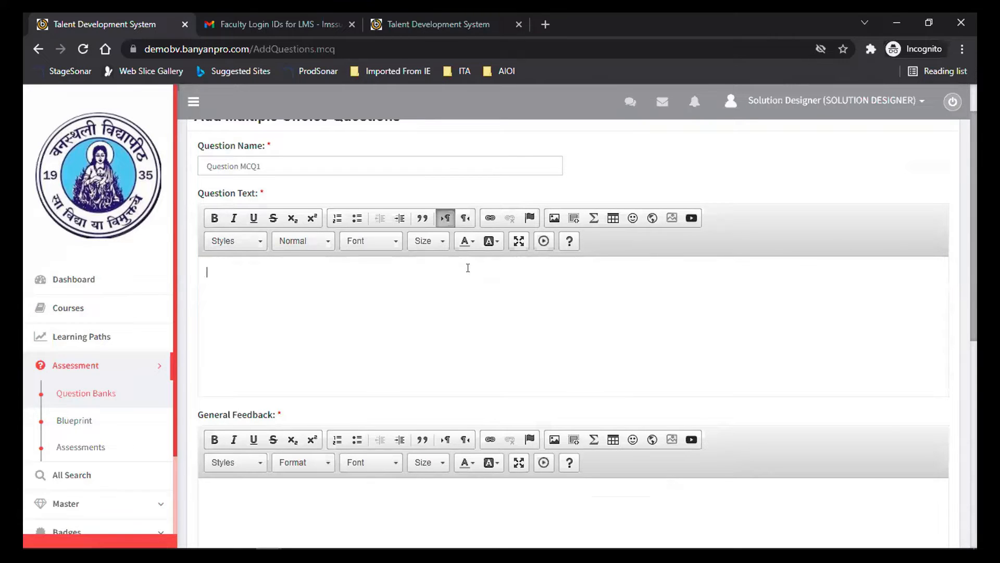
# Step: Copy only the text "Garbage collection happens in which of the cases:" from the MCQ sheet's cell content into the Question Text
pyautogui.hotkey('alt', 'Tab')
pyautogui.press('Escape')
pyautogui.moveTo(455, 167); pyautogui.dragTo(70, 180)
pyautogui.hotkey('ctrl', 'c')
pyautogui.hotkey('alt', 'Tab')
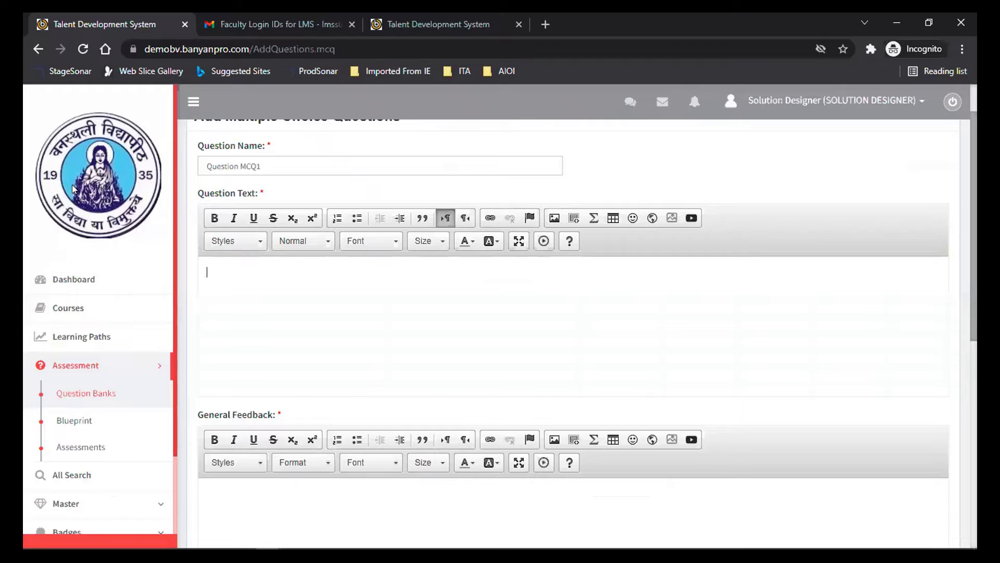
pyautogui.hotkey('ctrl', 'v')
# Step: Format the whole question text with font size 14 and the colour Blue
pyautogui.hotkey('ctrl', 'a')
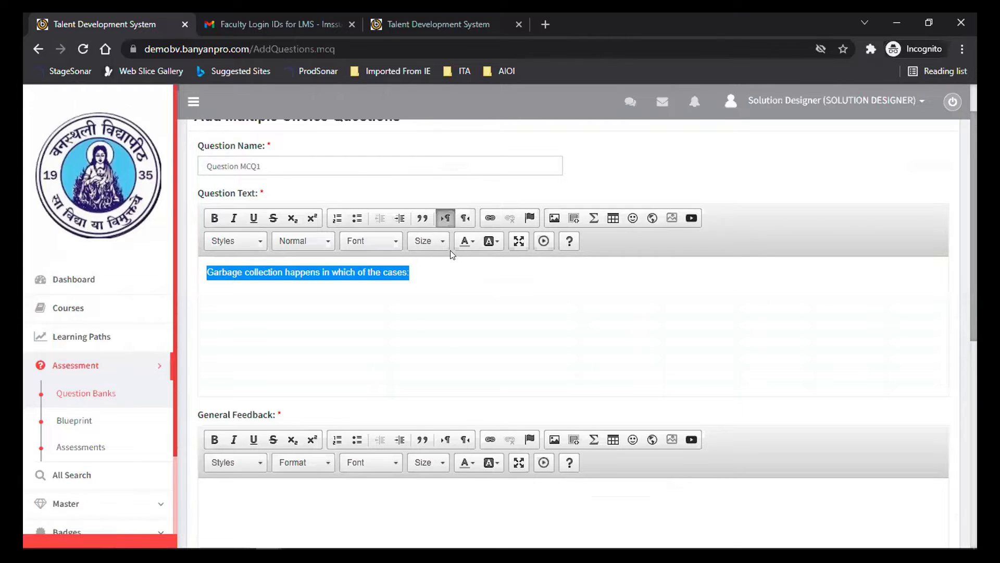
pyautogui.click(436, 240)
pyautogui.click(433, 359)
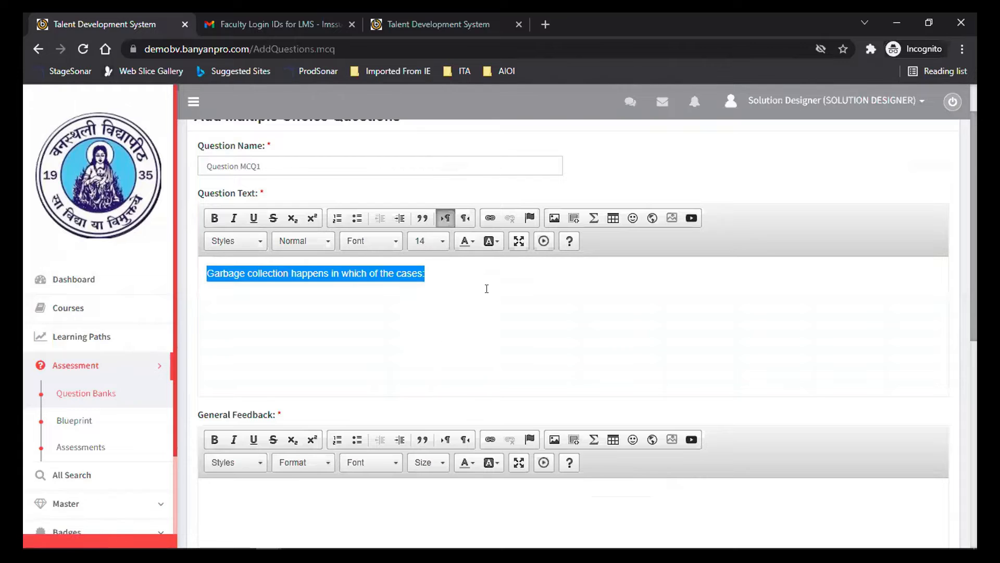
pyautogui.click(466, 241)
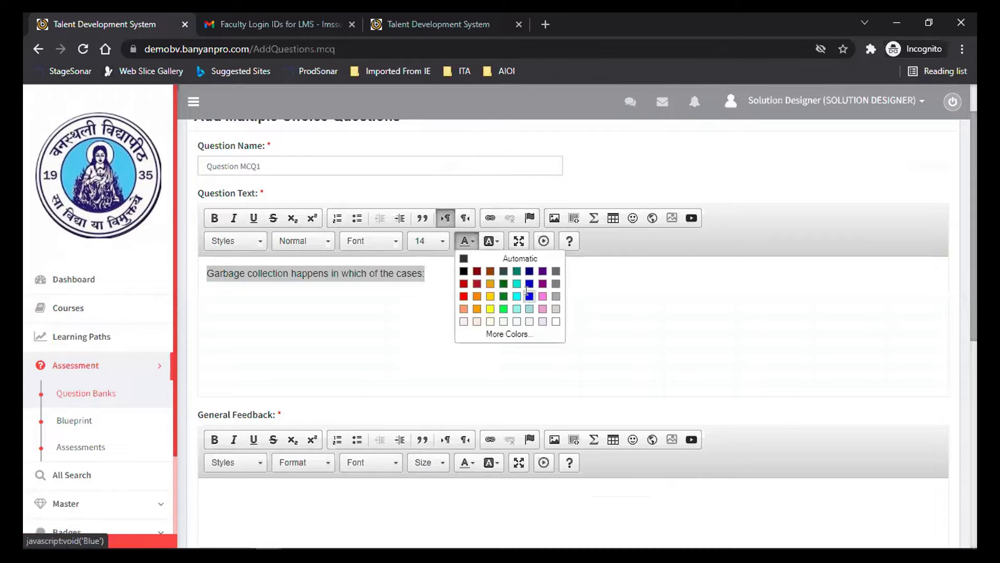
pyautogui.click(529, 295)
# Step: Enter "Classes" as the question's general feedback
pyautogui.scroll(-1, 975, 261)
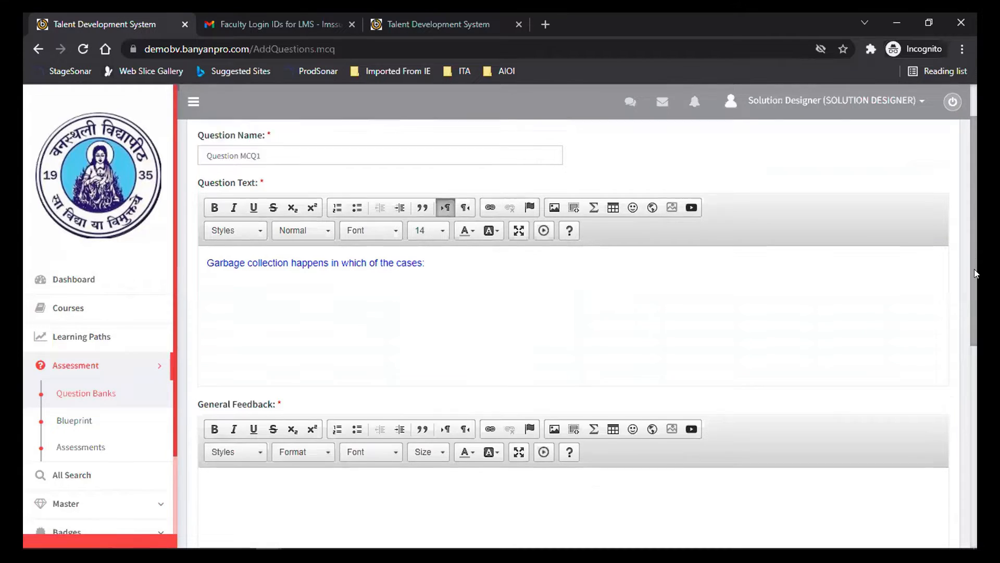
pyautogui.click(369, 459)
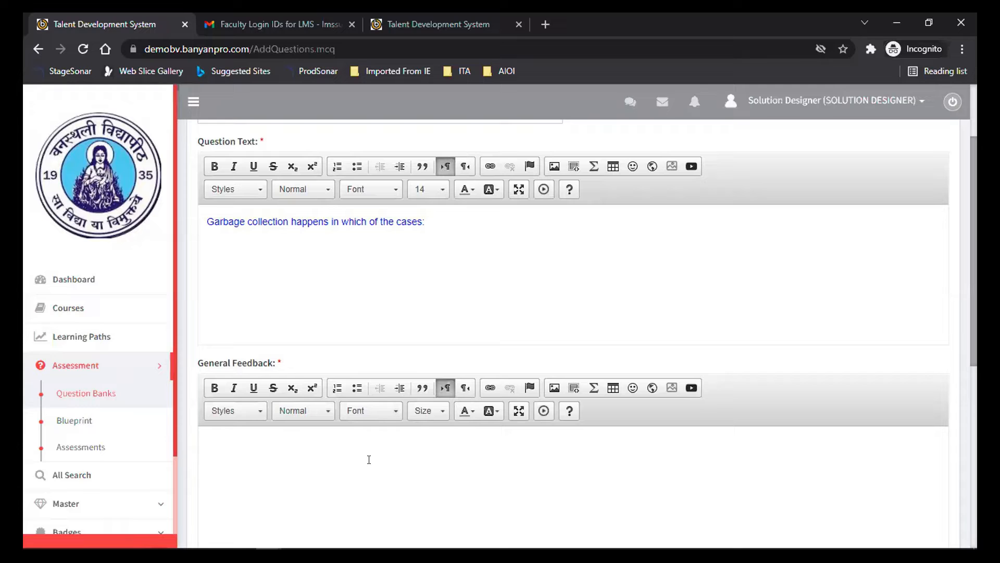
pyautogui.write('Classes')
# Step: Set the question's default marks to 2, the penalty to 1 and the question duration to 60 seconds
pyautogui.moveTo(973, 327); pyautogui.dragTo(965, 509)
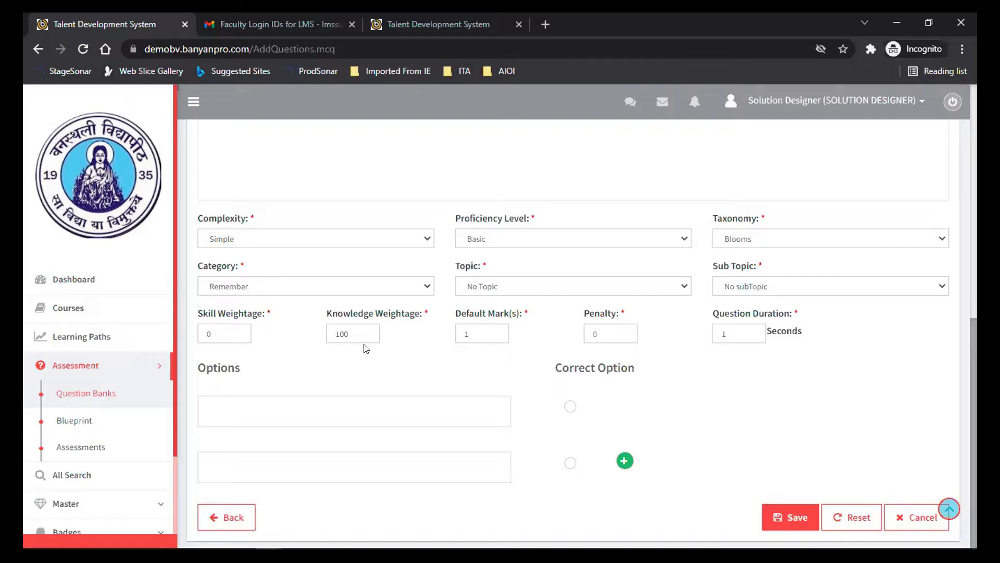
pyautogui.moveTo(476, 334); pyautogui.dragTo(416, 332)
pyautogui.write('2')
pyautogui.press('Tab')
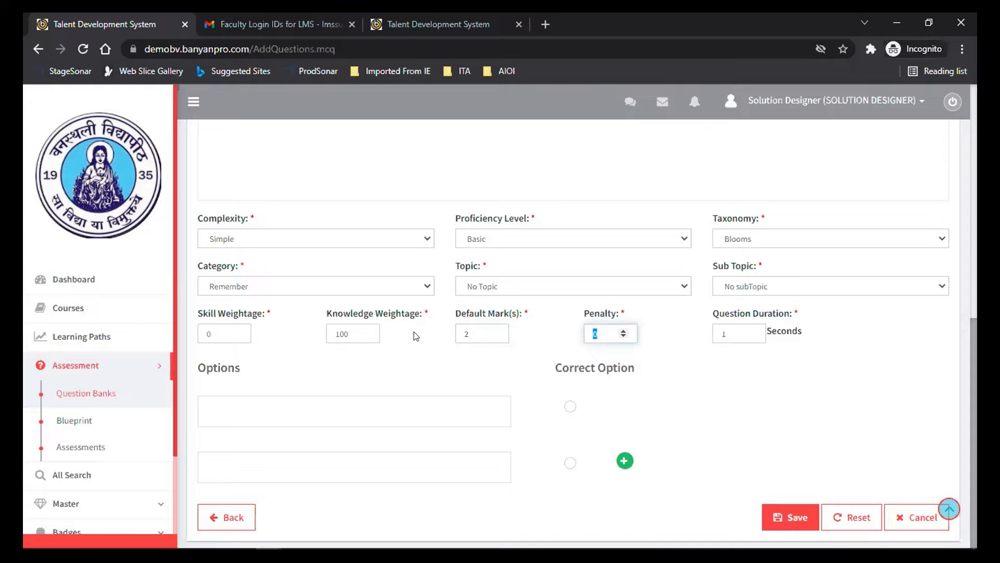
pyautogui.write('1')
pyautogui.press('Tab')
pyautogui.write('6')
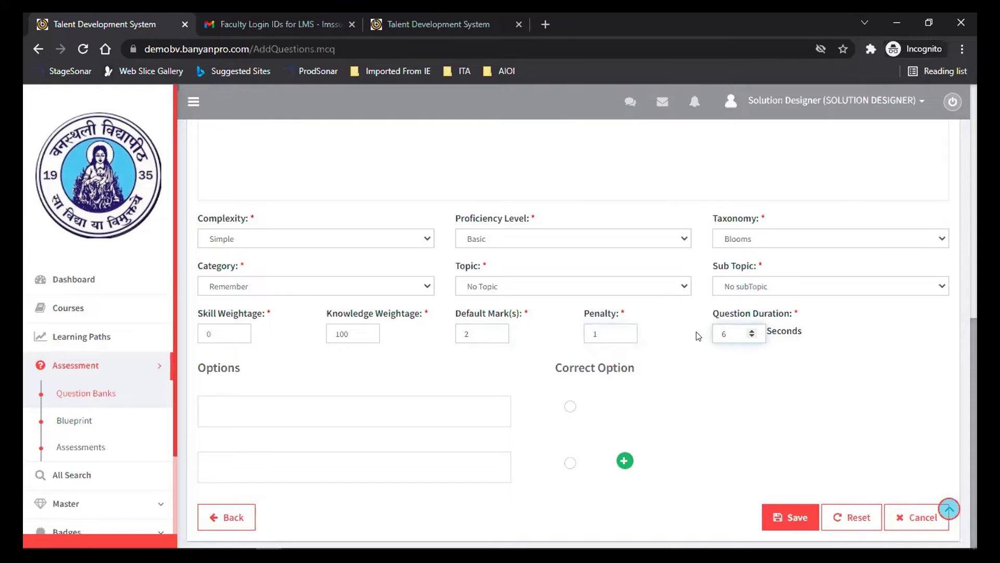
pyautogui.write('0')
# Step: Activate the first answer option, switch to the assessment workbook in Excel and go to Option 1 of Question MCQ1
pyautogui.click(291, 408)
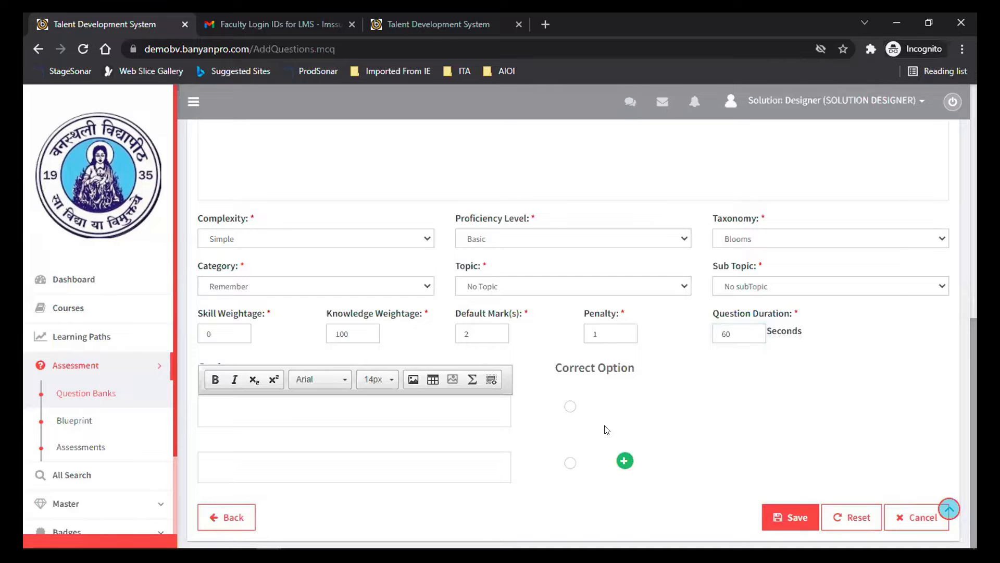
pyautogui.hotkey('alt', 'Tab')
pyautogui.press('Tab')
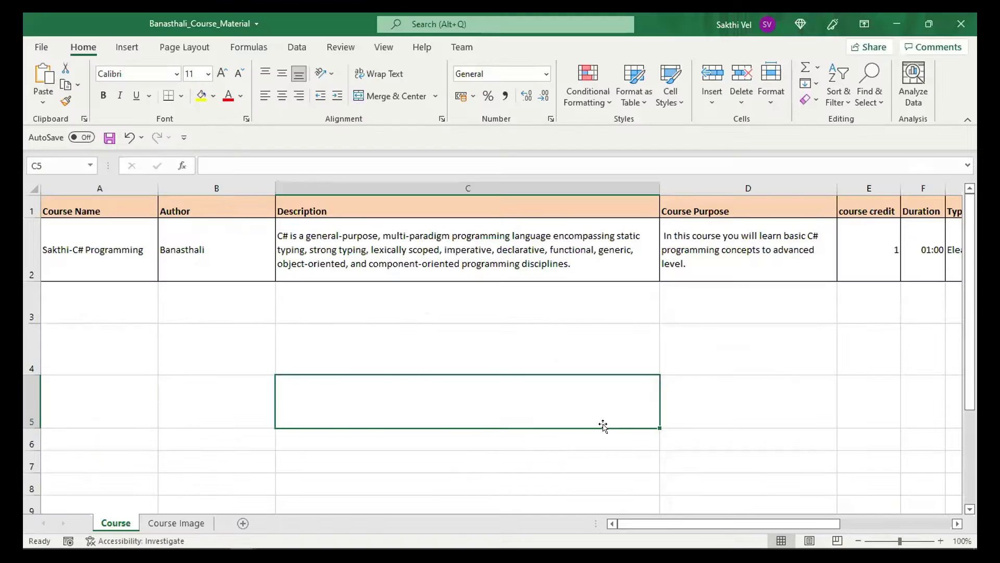
pyautogui.hotkey('alt', 'Tab')
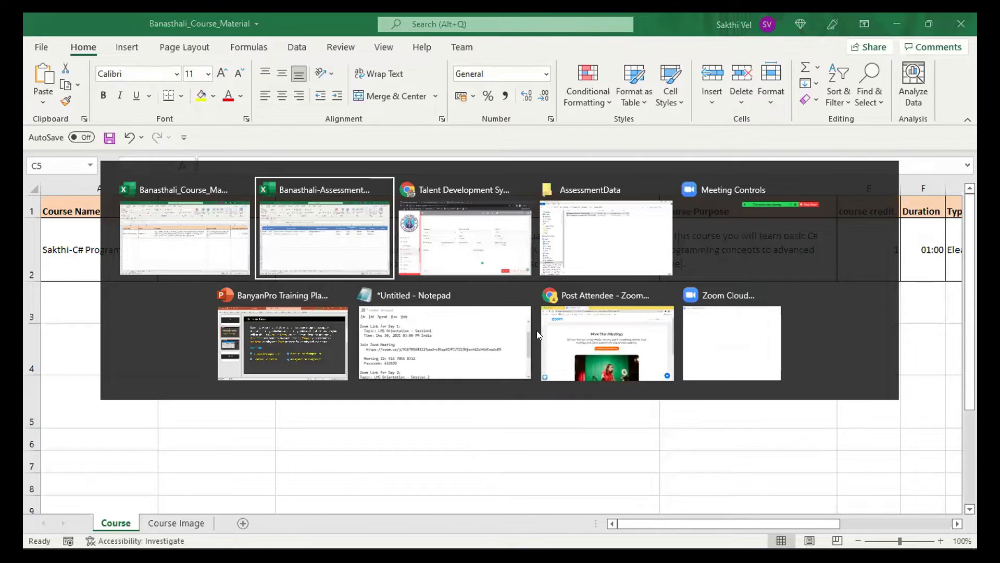
pyautogui.press('Right')
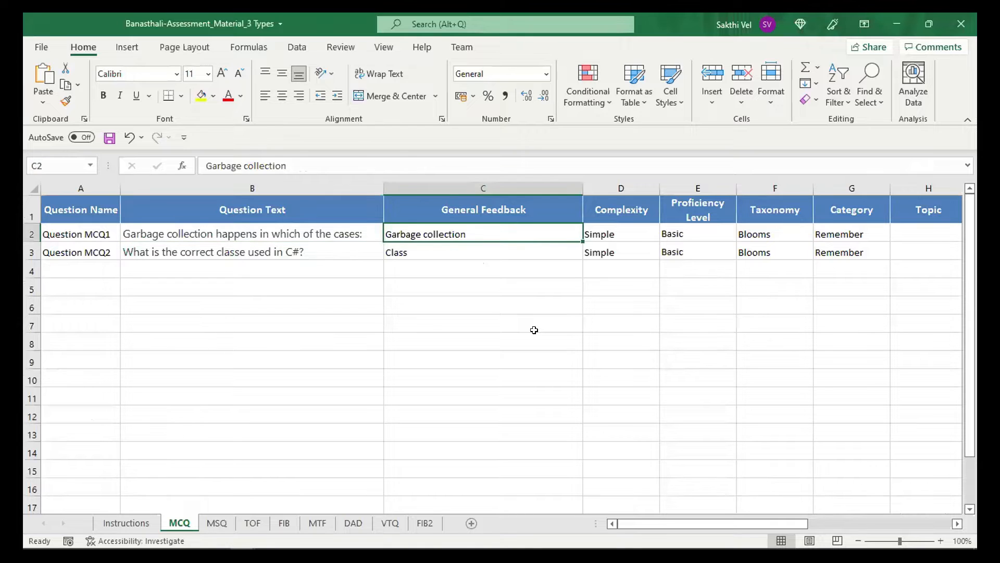
pyautogui.press('Right')
pyautogui.press('Right')
pyautogui.press('Right')
pyautogui.press('Right')
pyautogui.press('Right')
pyautogui.press('Right')
pyautogui.press('Right')
pyautogui.press('Right')
pyautogui.press('Right')
pyautogui.press('Right')
pyautogui.press('Right')
pyautogui.press('Right')
pyautogui.press('Right')
pyautogui.press('Right')
pyautogui.press('Right')
pyautogui.press('Right')
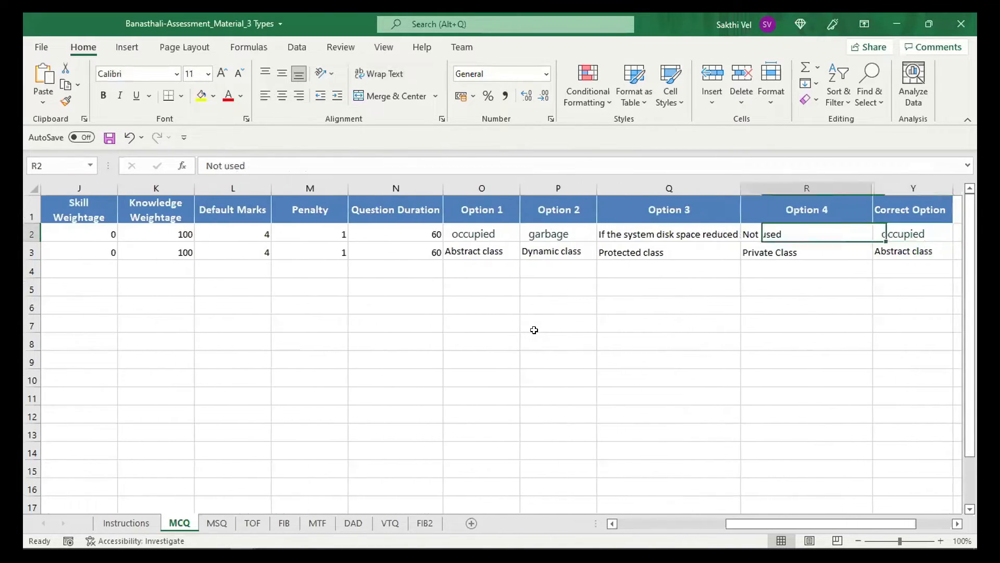
pyautogui.press('Left')
pyautogui.press('Left')
pyautogui.press('Left')
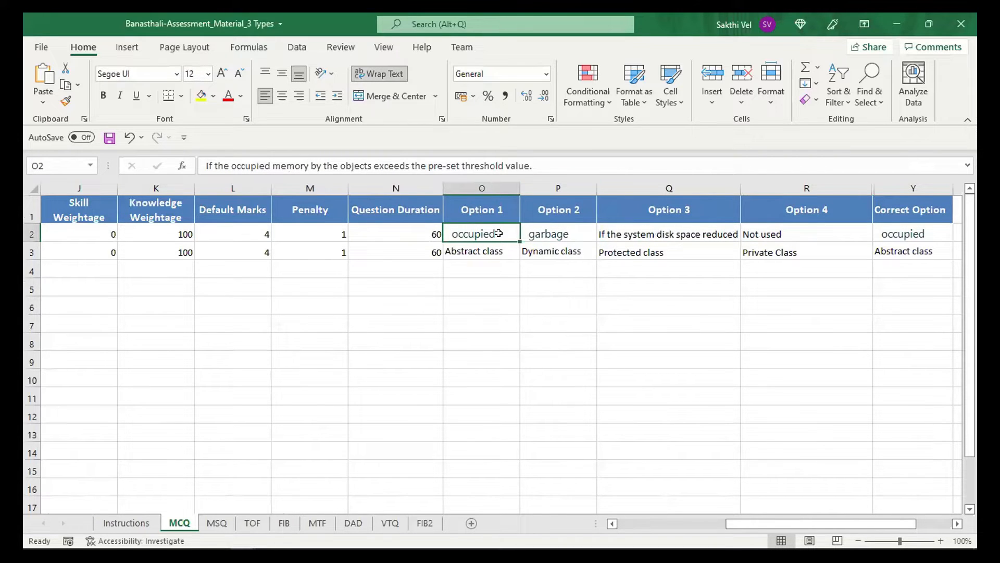
# Step: Examine the four answer options and the correct option of Question MCQ1 in the MCQ sheet
pyautogui.press('Right')
pyautogui.press('Right')
pyautogui.press('Right')
pyautogui.press('Right')
pyautogui.press('Right')
pyautogui.press('Right')
pyautogui.press('Right')
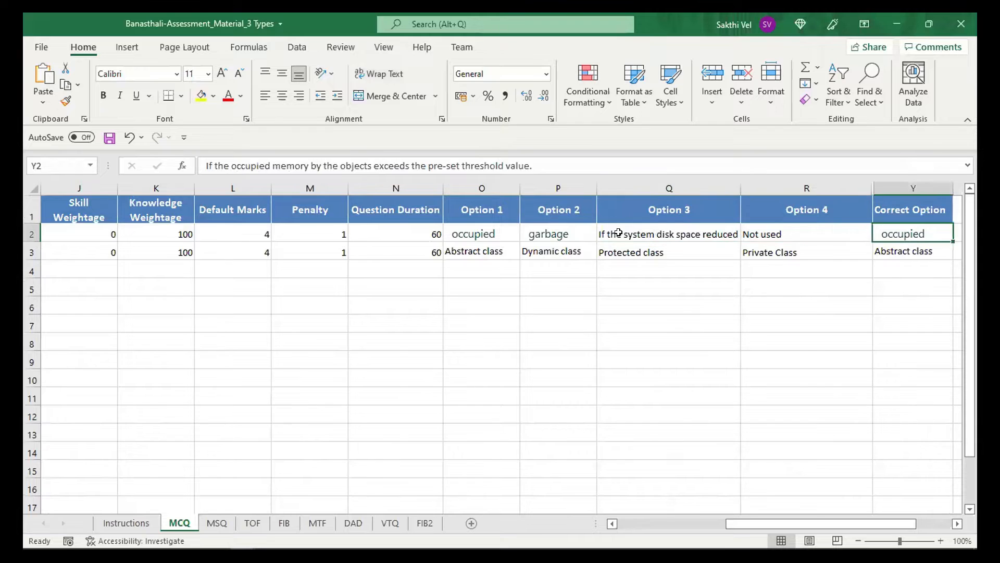
pyautogui.press('Right')
pyautogui.press('Left')
pyautogui.press('Left')
pyautogui.press('Left')
pyautogui.press('Left')
pyautogui.press('Left')
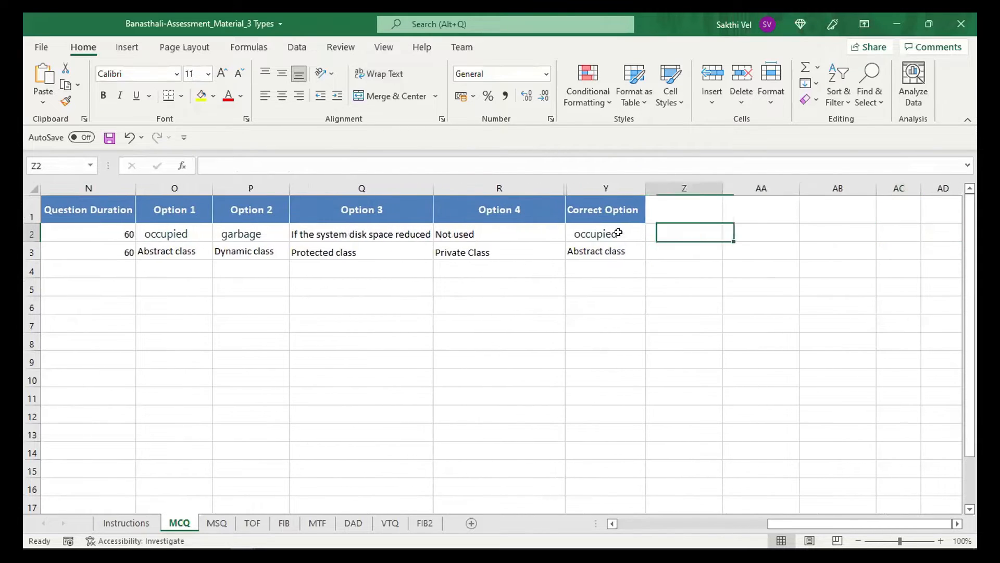
pyautogui.press('Left')
pyautogui.press('Left')
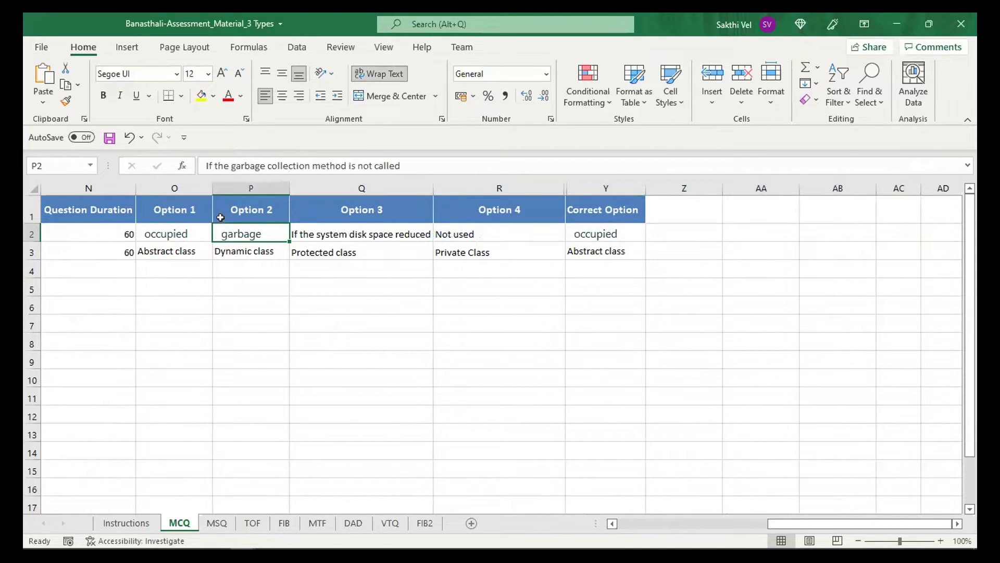
pyautogui.press('Left')
# Step: Copy the Option 1 text "If the occupied memory by the objects exceeds the pre-set threshold value." into the question's first answer option in Chrome
pyautogui.doubleClick(188, 233)
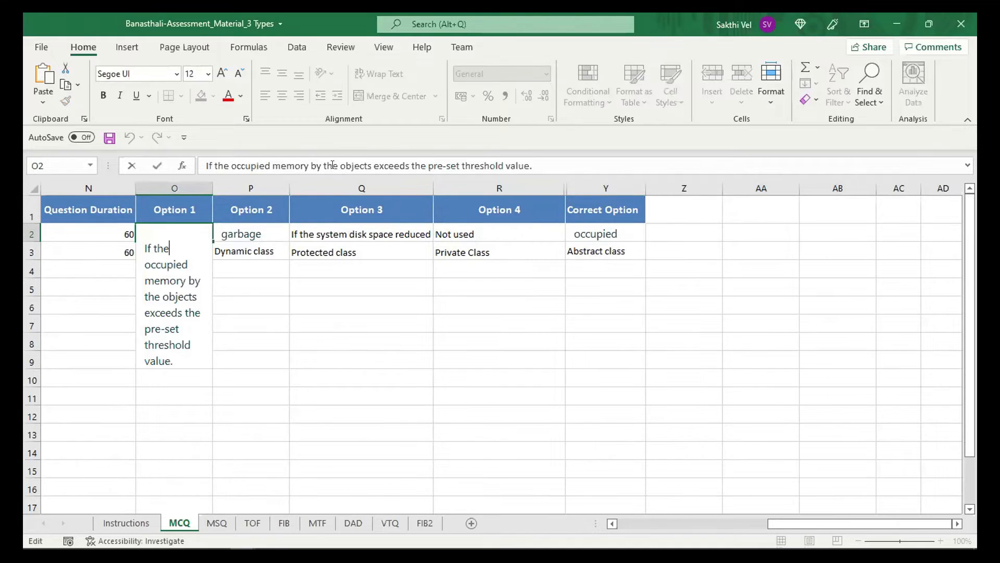
pyautogui.hotkey('ctrl', 'a')
pyautogui.hotkey('alt', 'Tab')
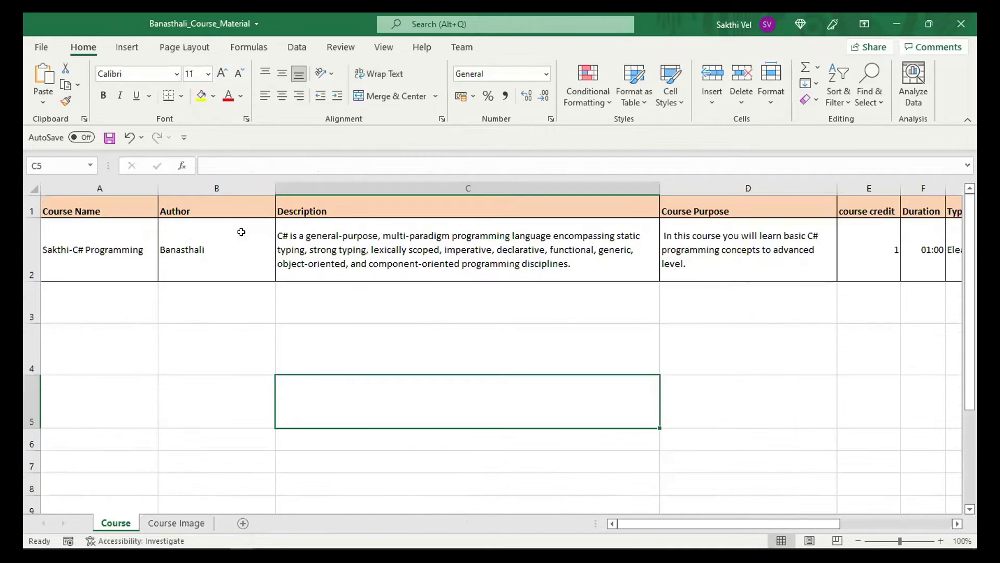
pyautogui.hotkey('alt', 'Tab')
pyautogui.hotkey('alt', 'Tab')
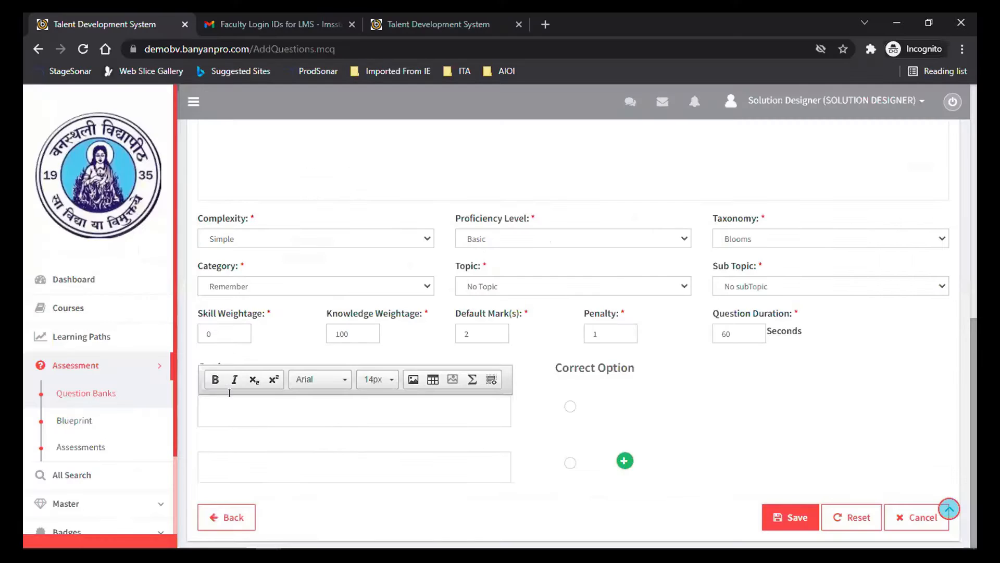
pyautogui.hotkey('ctrl', 'v')
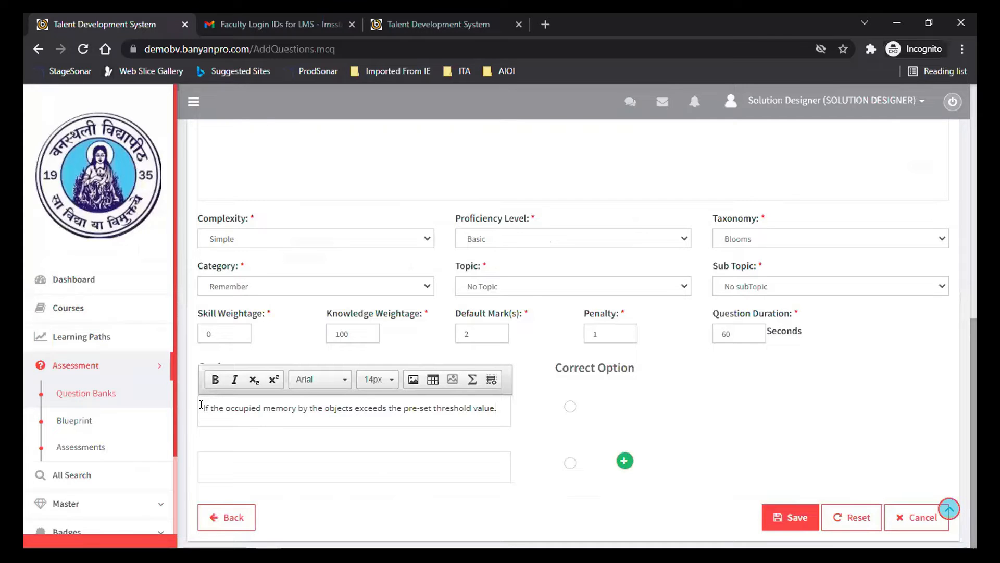
# Step: Copy the Option 2 text "If the garbage collection method is not called" from the assessment workbook into the question's second answer option in Chrome
pyautogui.hotkey('alt', 'Tab')
pyautogui.hotkey('alt', 'Tab')
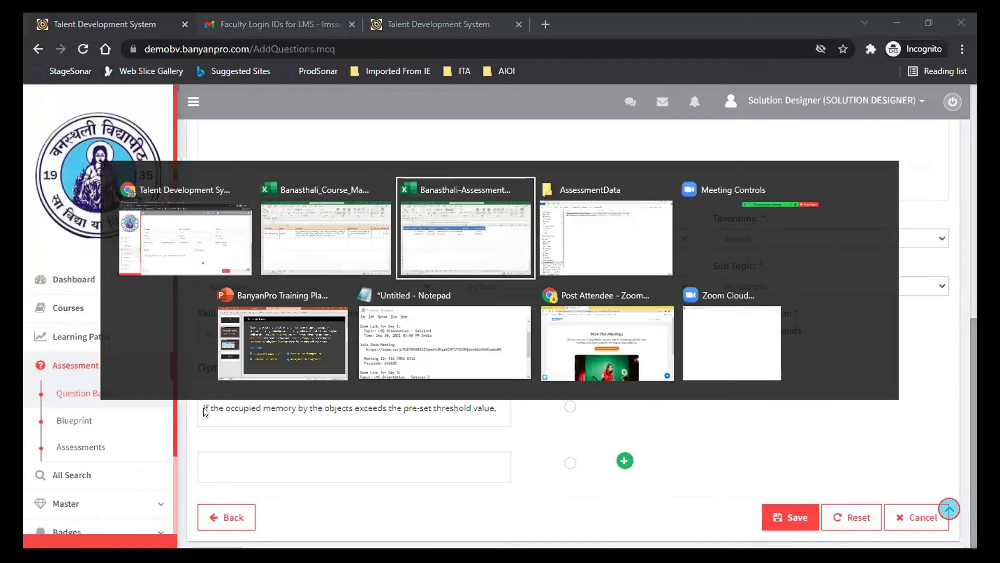
pyautogui.press('Right')
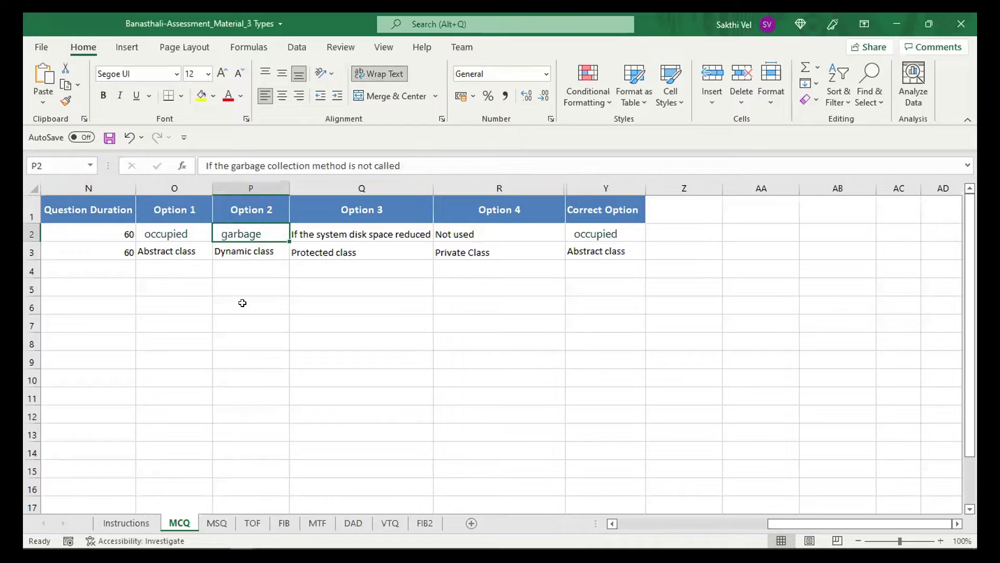
pyautogui.click(279, 157)
pyautogui.hotkey('ctrl', 'a')
pyautogui.hotkey('ctrl', 'c')
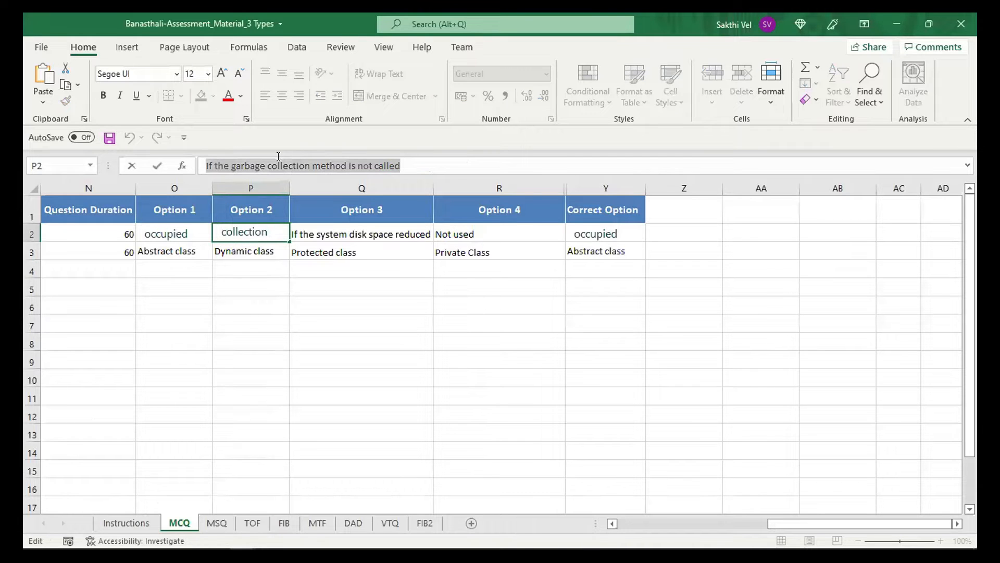
pyautogui.hotkey('alt', 'Tab')
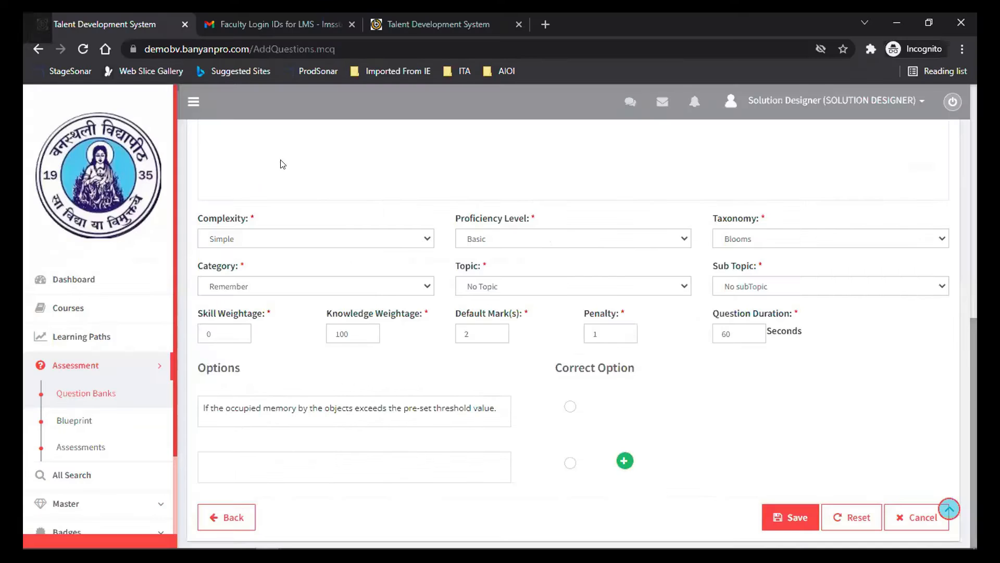
pyautogui.click(264, 458)
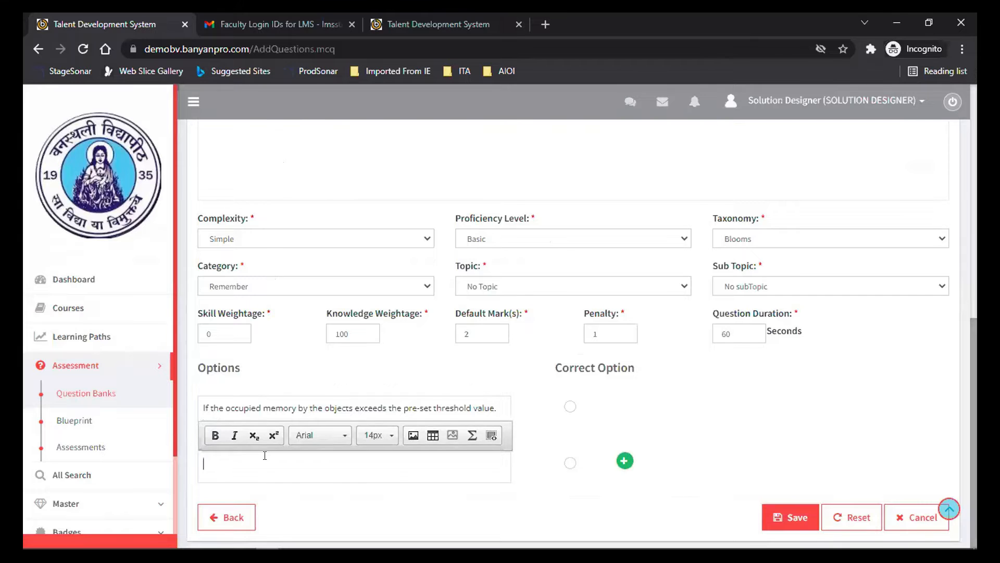
pyautogui.hotkey('ctrl', 'v')
# Step: Switch to the assessment workbook in Excel and copy Question MCQ1's Option 3 text "If the system disk space reduced"
pyautogui.hotkey('alt', 'Tab')
pyautogui.hotkey('alt', 'Tab')
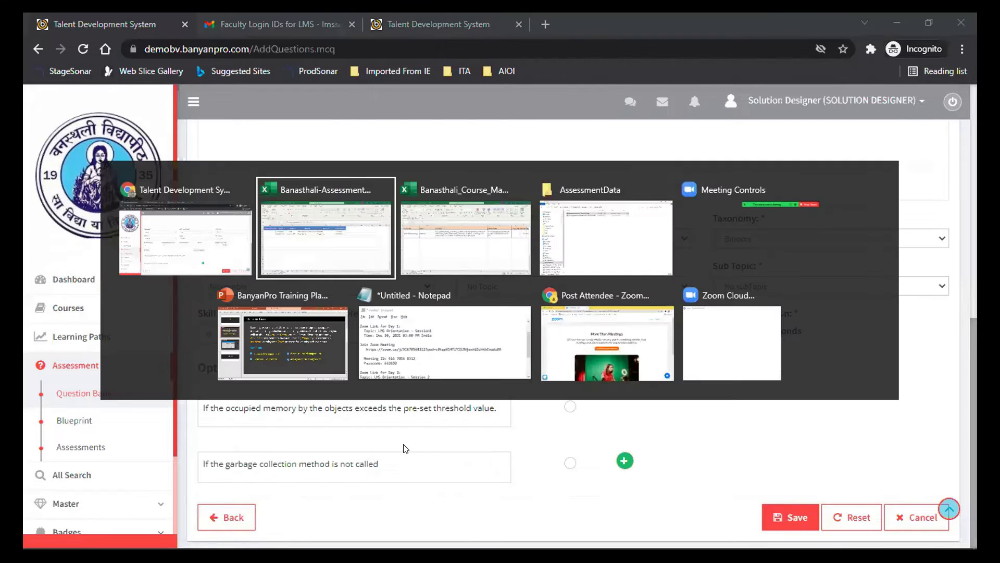
pyautogui.hotkey('alt', 'Tab')
pyautogui.hotkey('alt', 'Tab')
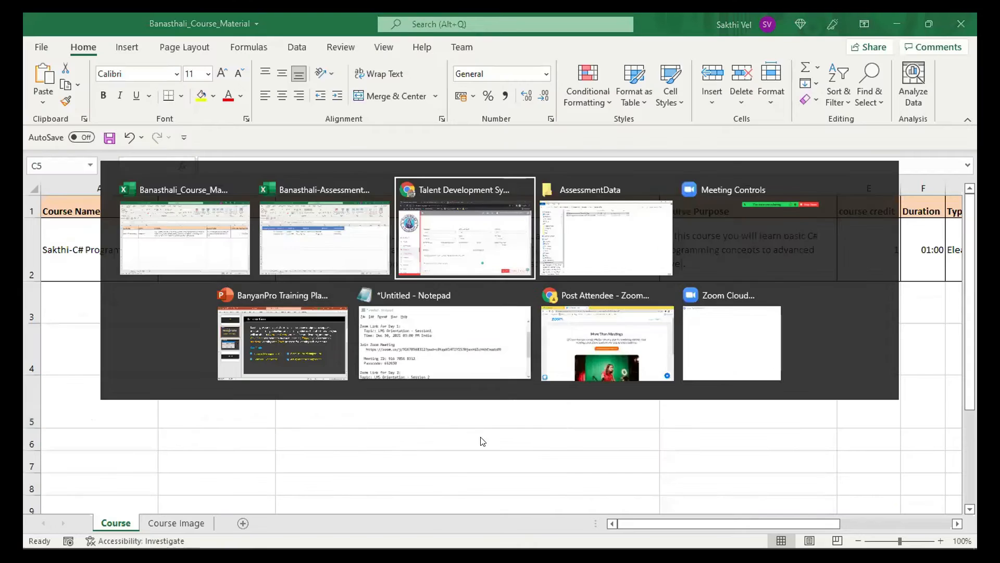
pyautogui.hotkey('alt', 'Tab')
pyautogui.hotkey('alt', 'Tab')
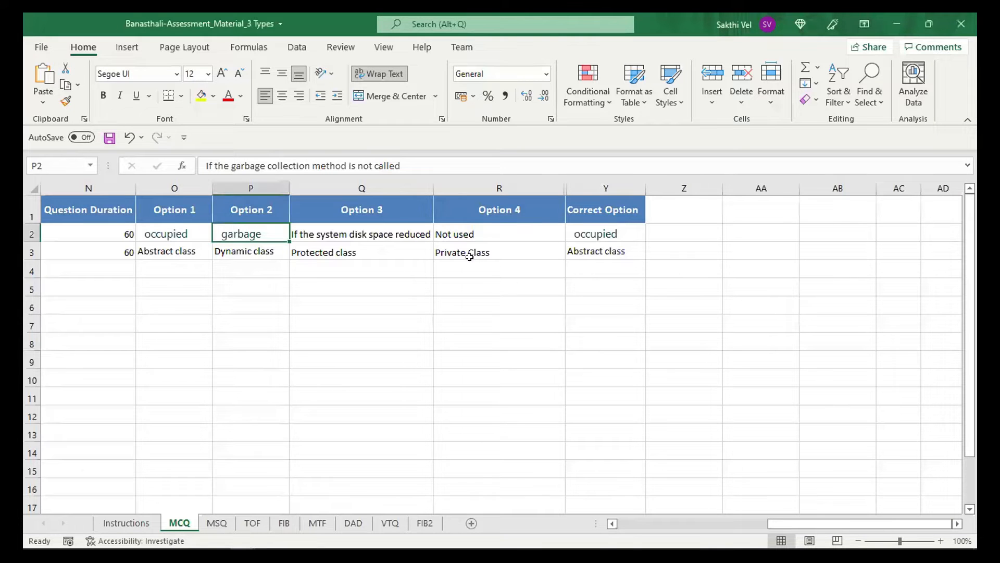
pyautogui.click(368, 227)
pyautogui.doubleClick(367, 225)
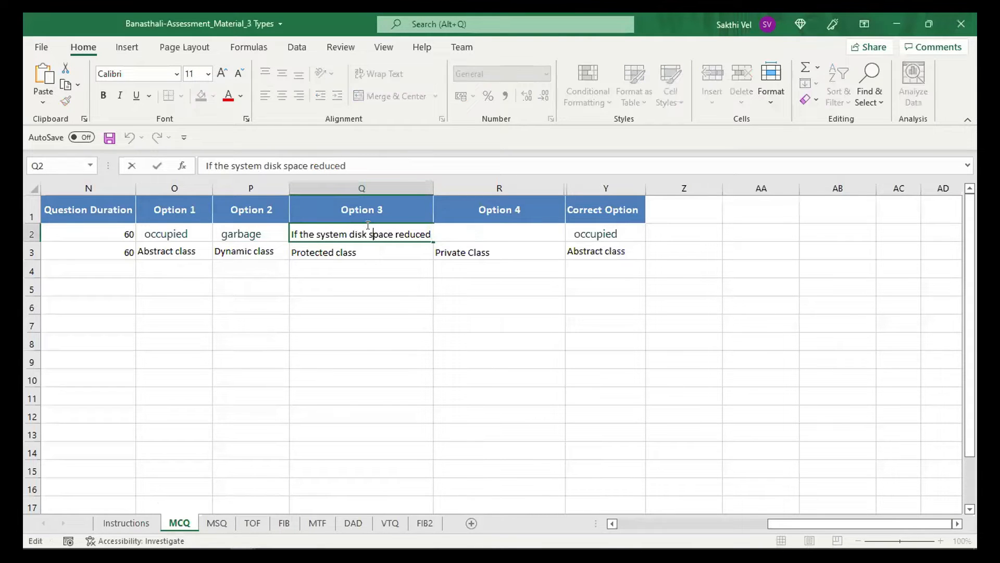
pyautogui.hotkey('ctrl', 'a')
pyautogui.hotkey('ctrl', 'c')
# Step: Back in Chrome, add a third and a fourth answer option and paste "If the system disk space reduced" into the third
pyautogui.hotkey('alt', 'Tab')
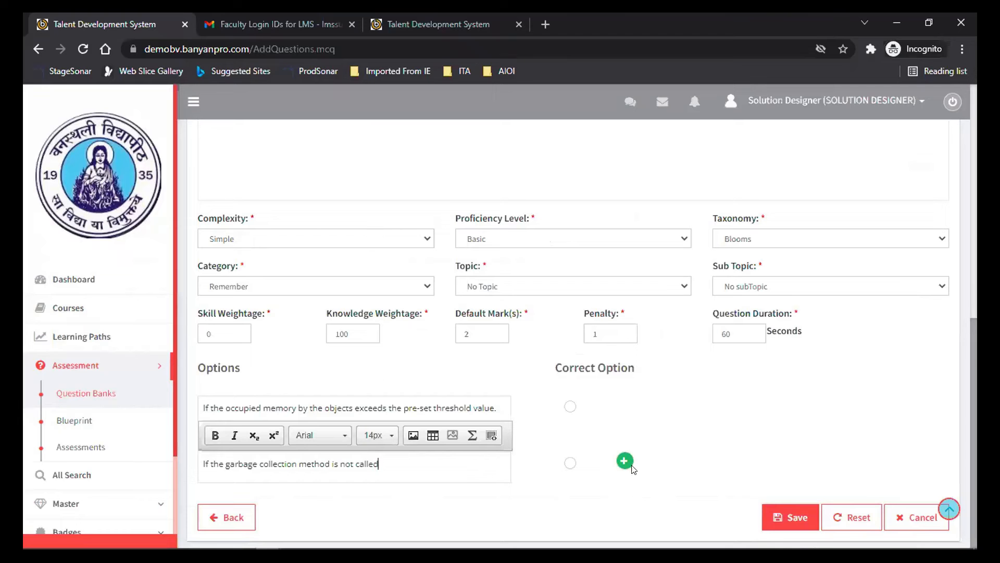
pyautogui.click(623, 461)
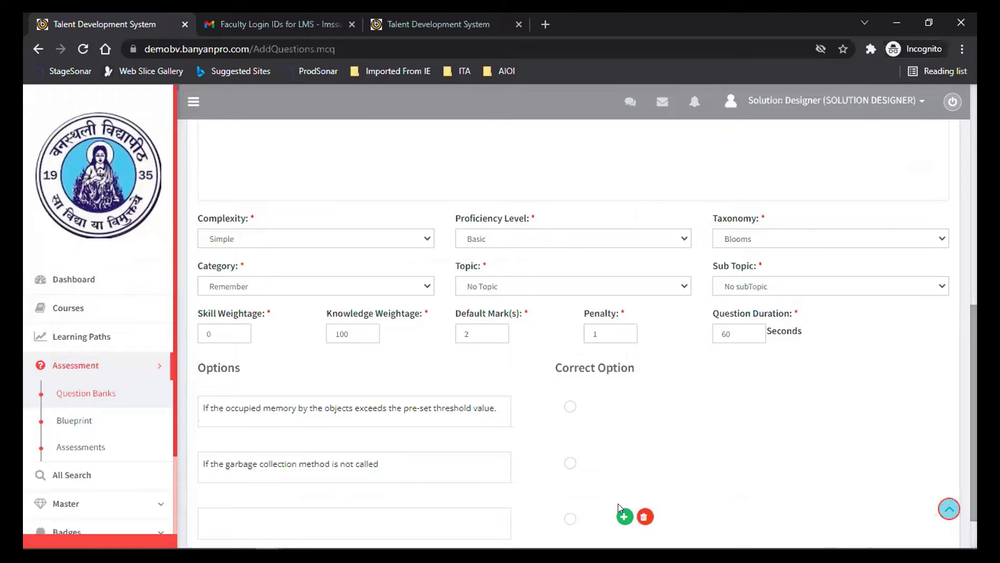
pyautogui.scroll(-2, 974, 354)
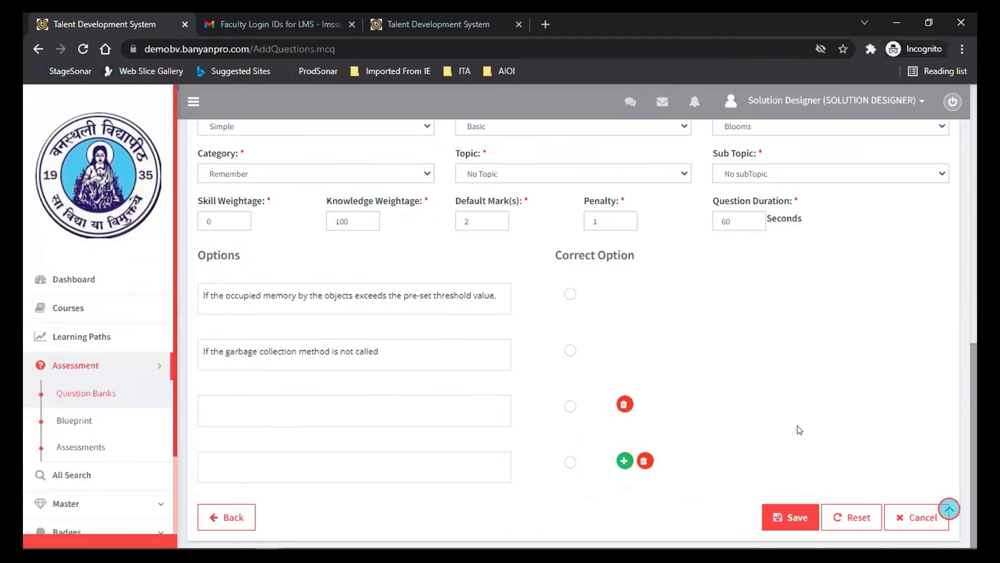
pyautogui.click(336, 405)
pyautogui.hotkey('ctrl', 'v')
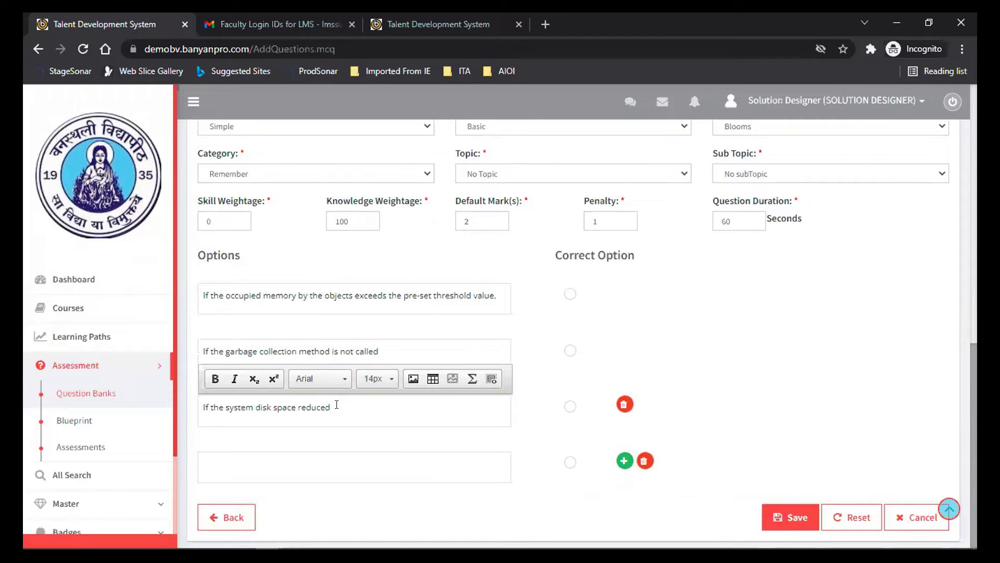
pyautogui.hotkey('alt', 'Tab')
pyautogui.press('Right')
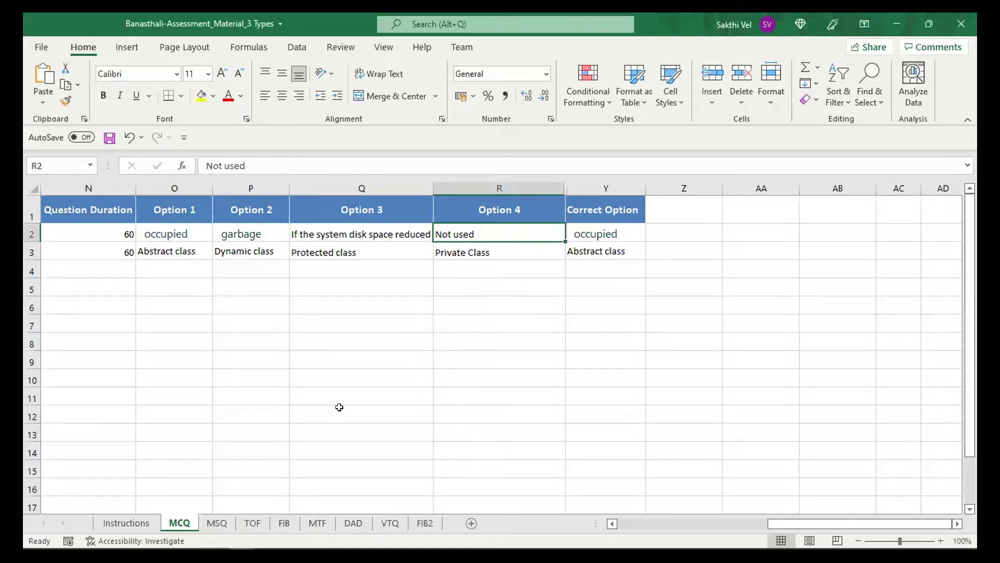
pyautogui.tripleClick(268, 166)
pyautogui.hotkey('ctrl', 'v')
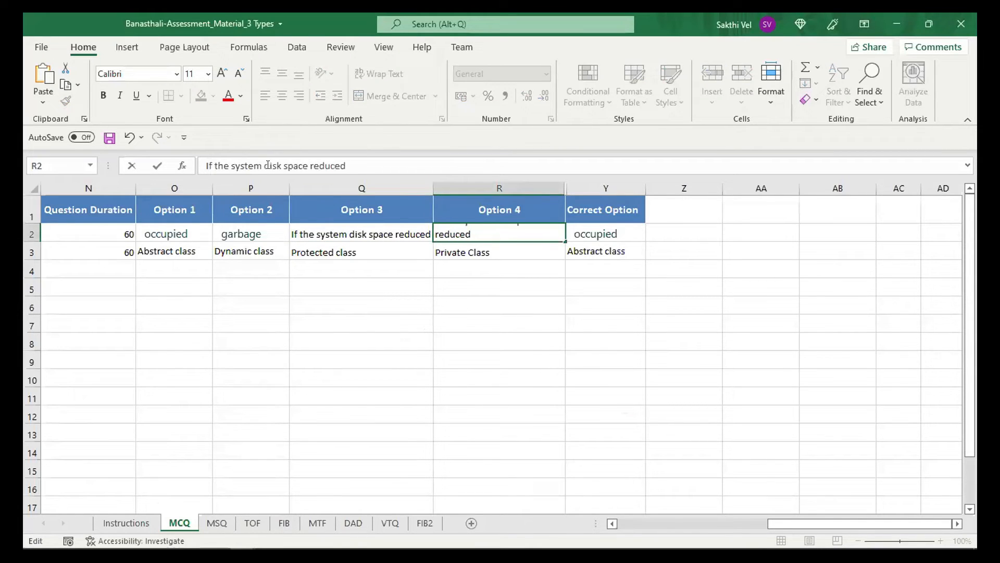
pyautogui.hotkey('ctrl', 'z')
pyautogui.hotkey('alt', 'Tab')
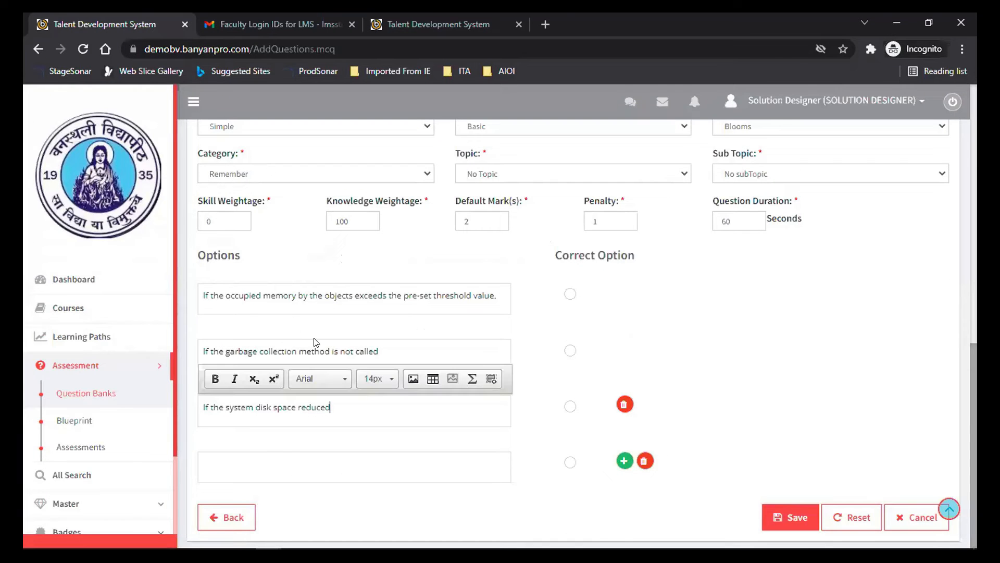
# Step: Enter "Not used" as the fourth answer option and mark the first option, about the occupied memory, as the correct one
pyautogui.click(289, 459)
pyautogui.write('Not used')
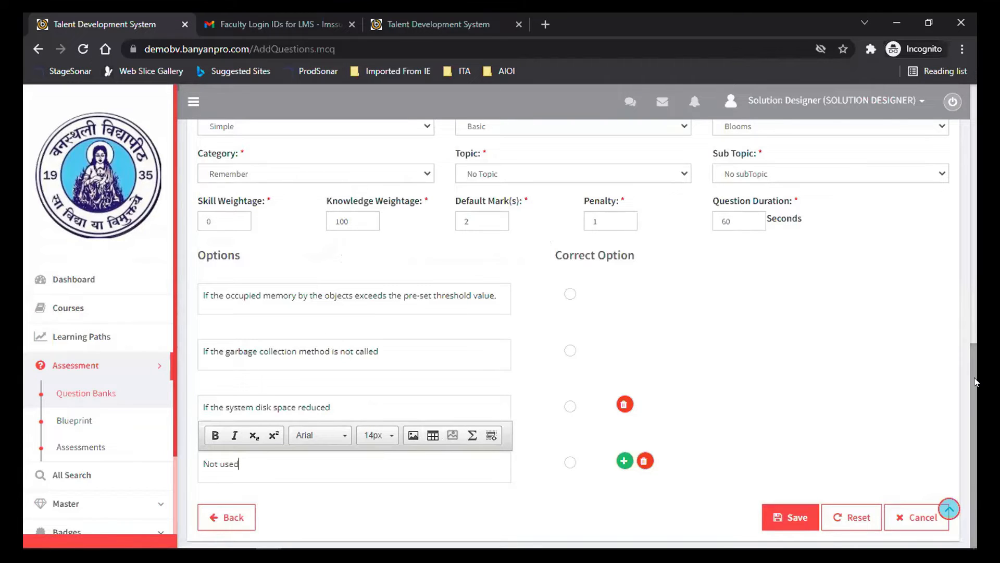
pyautogui.moveTo(974, 377); pyautogui.dragTo(974, 372)
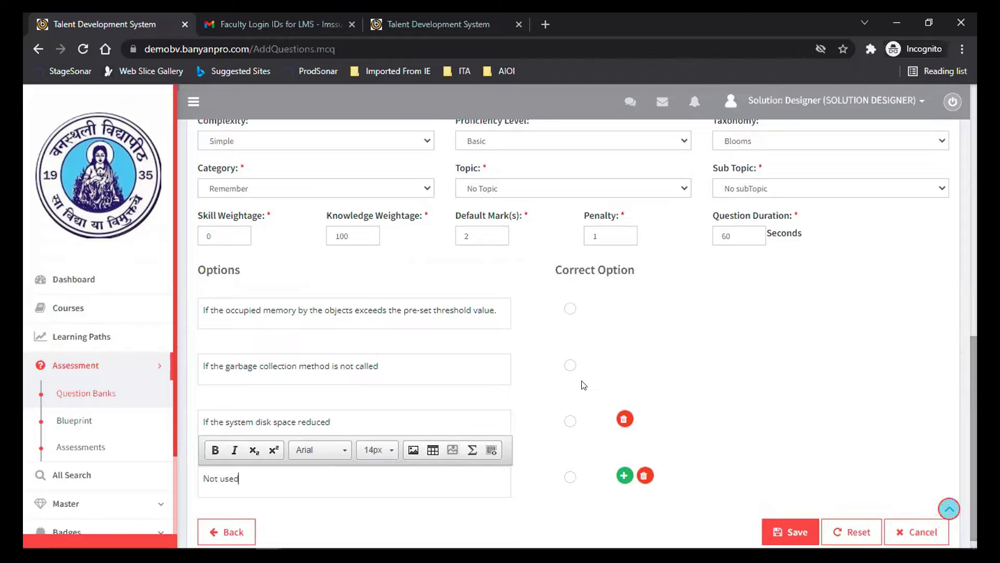
pyautogui.hotkey('alt', 'Tab')
pyautogui.hotkey('alt', 'Tab')
pyautogui.click(570, 308)
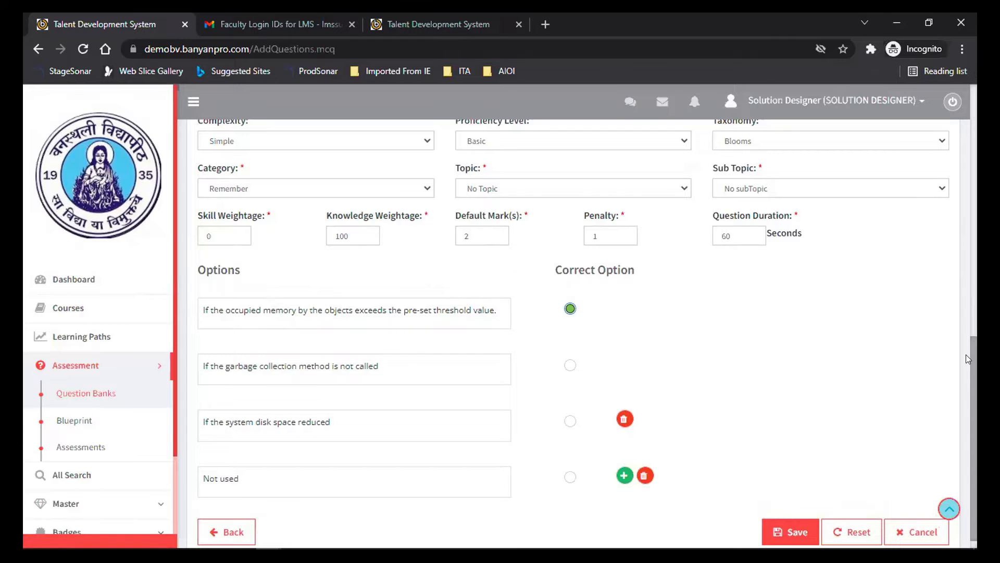
# Step: Look over the filled-in question form and go to the start of the Question MCQ1 row in the assessment workbook in Excel
pyautogui.moveTo(973, 386); pyautogui.dragTo(974, 163)
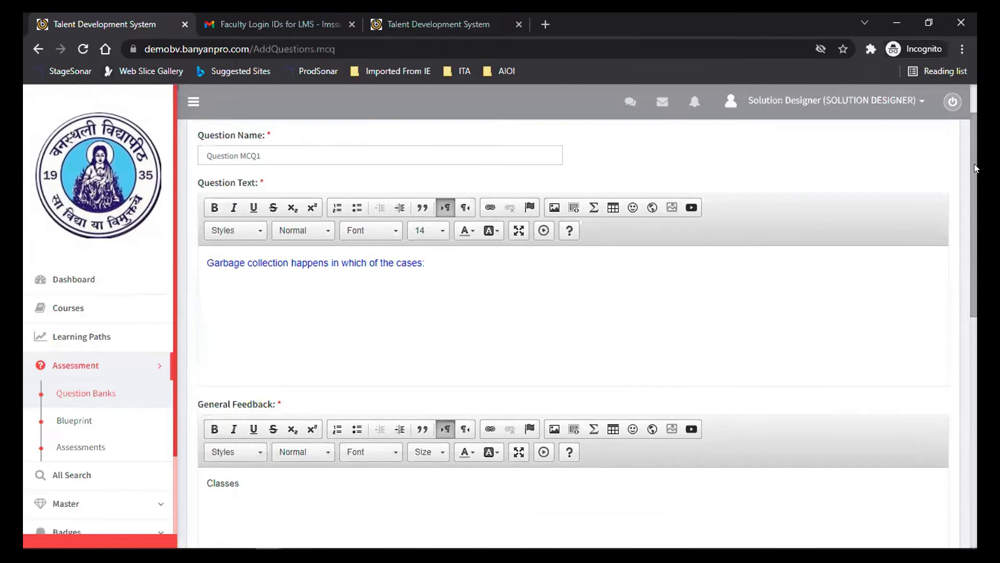
pyautogui.moveTo(974, 164); pyautogui.dragTo(974, 424)
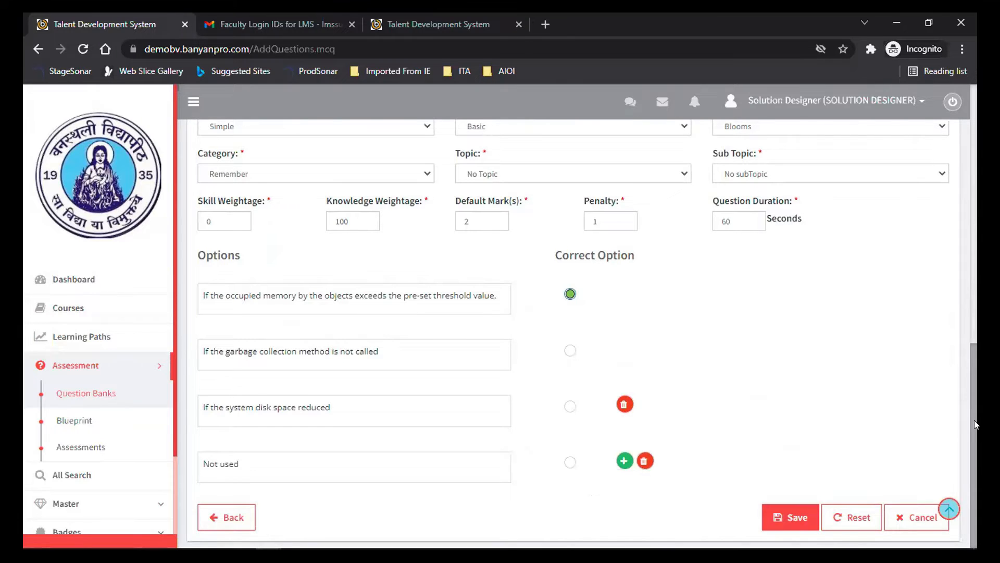
pyautogui.hotkey('alt', 'Tab')
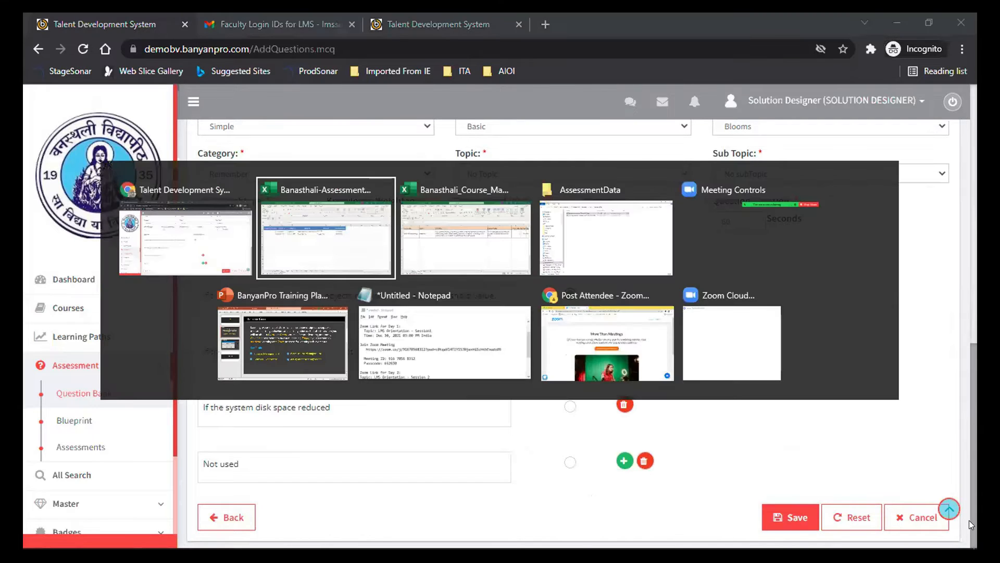
pyautogui.press('Escape')
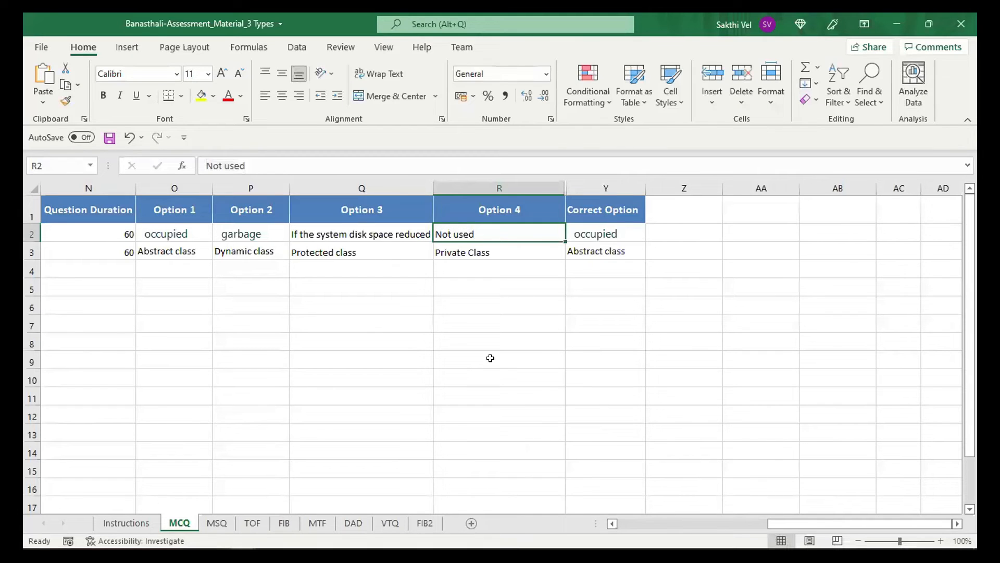
pyautogui.press('Left')
pyautogui.press('Left')
pyautogui.press('Left')
pyautogui.press('Left')
pyautogui.press('Left')
pyautogui.press('Left')
pyautogui.press('Left')
pyautogui.press('Left')
pyautogui.press('Left')
pyautogui.press('Left')
pyautogui.press('Left')
pyautogui.press('Left')
pyautogui.press('Left')
pyautogui.press('Left')
pyautogui.press('Left')
pyautogui.press('Left')
pyautogui.press('Left')
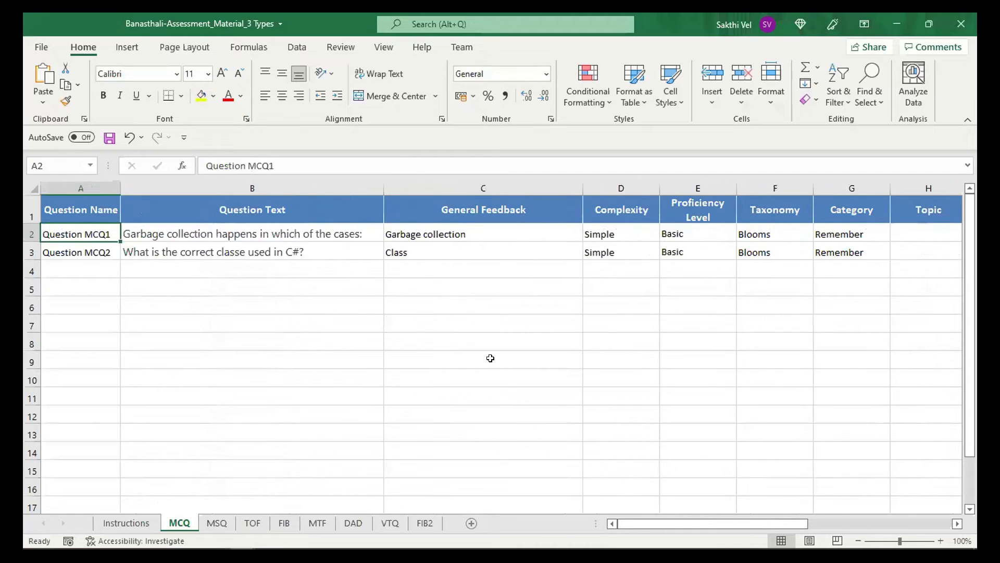
# Step: Examine the Question MCQ1 row in the MCQ sheet column by column, from the question text through to the correct option
pyautogui.press('Right')
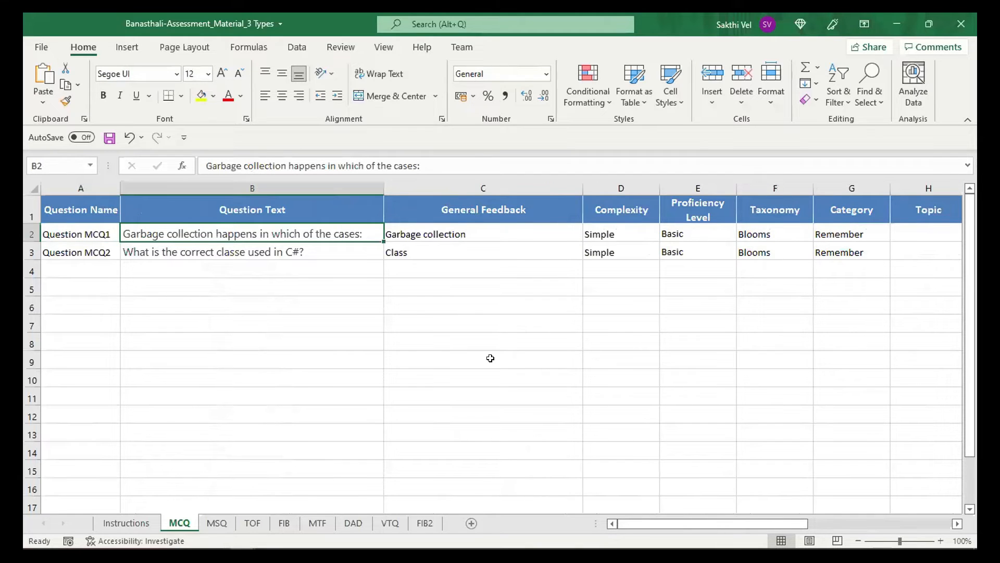
pyautogui.press('Left')
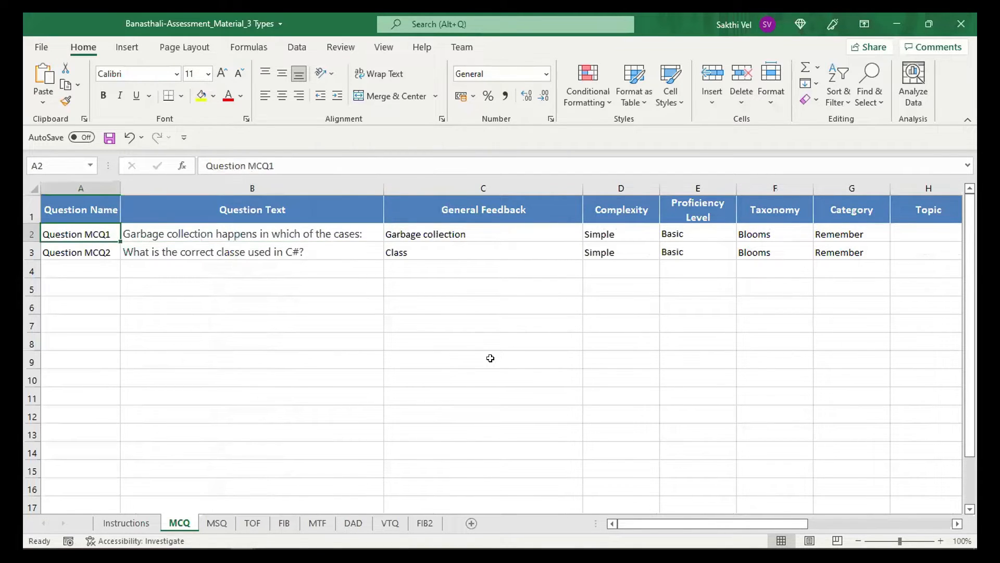
pyautogui.press('Right')
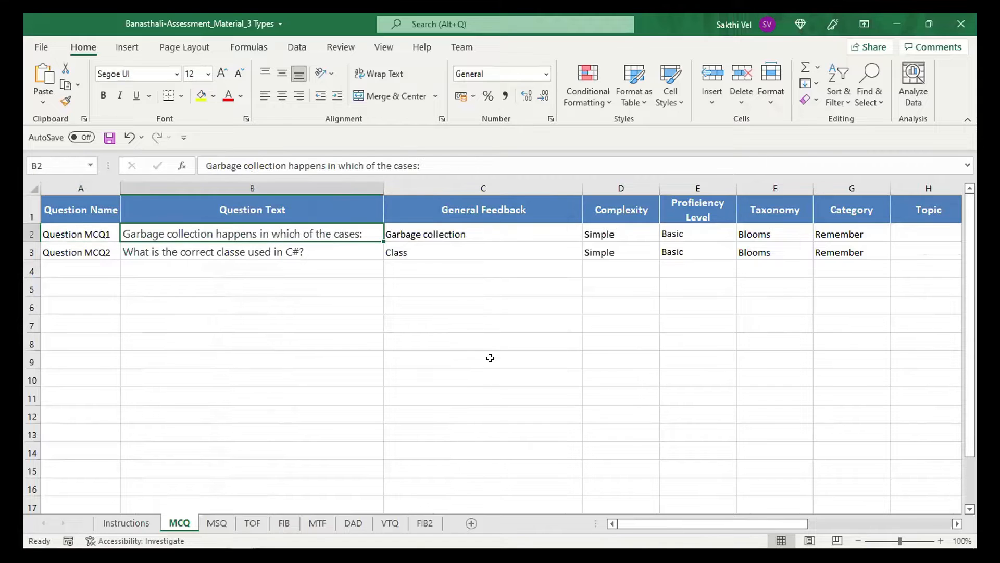
pyautogui.press('Right')
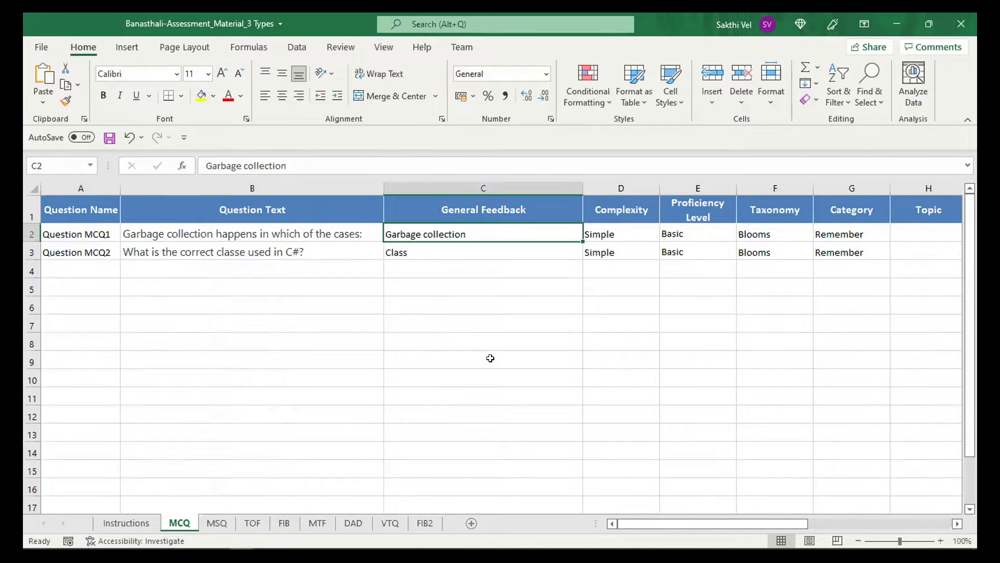
pyautogui.press('Right')
pyautogui.press('Right')
pyautogui.press('Right')
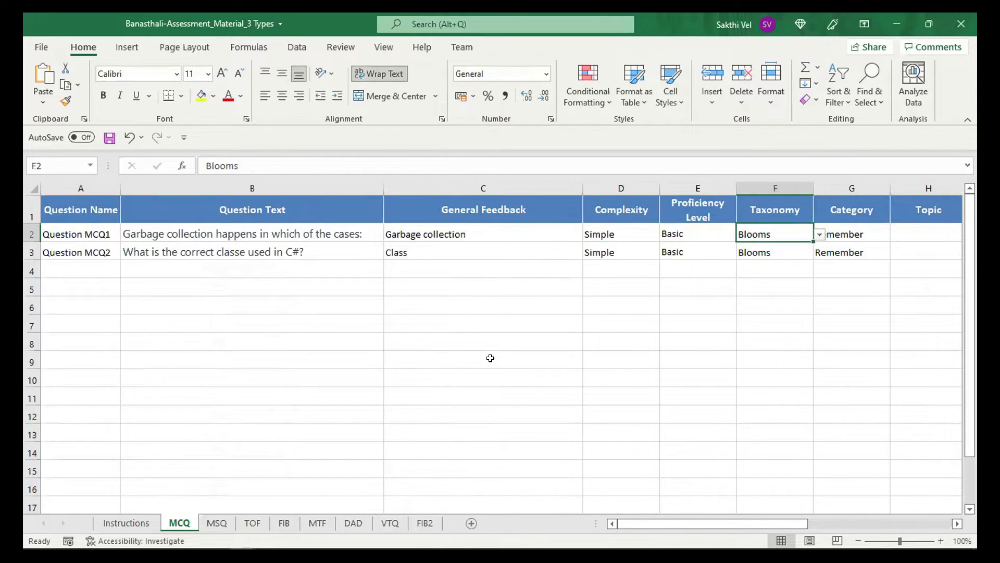
pyautogui.press('Right')
pyautogui.press('Right')
pyautogui.press('Right')
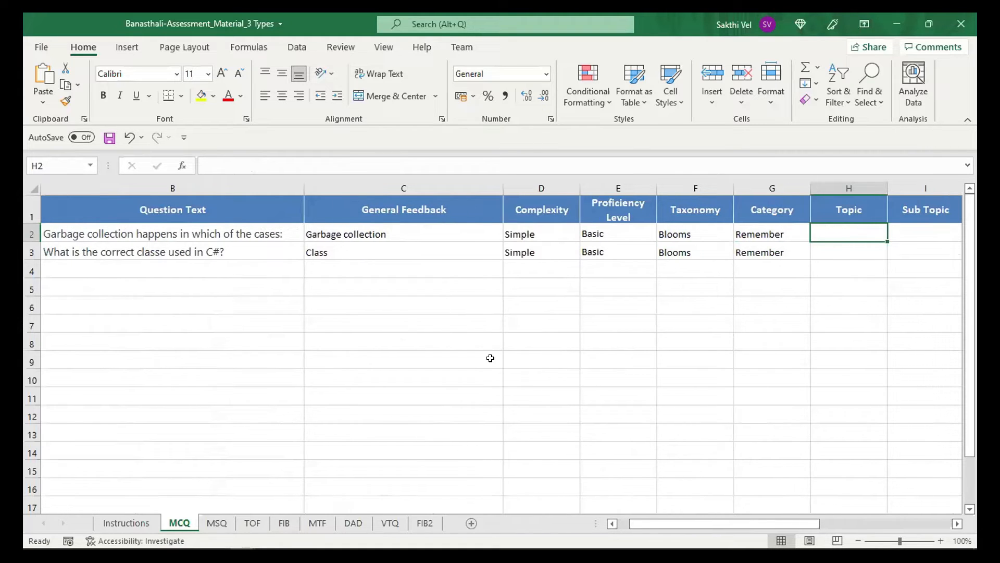
pyautogui.hscroll(1, 490, 358)
pyautogui.press('Left')
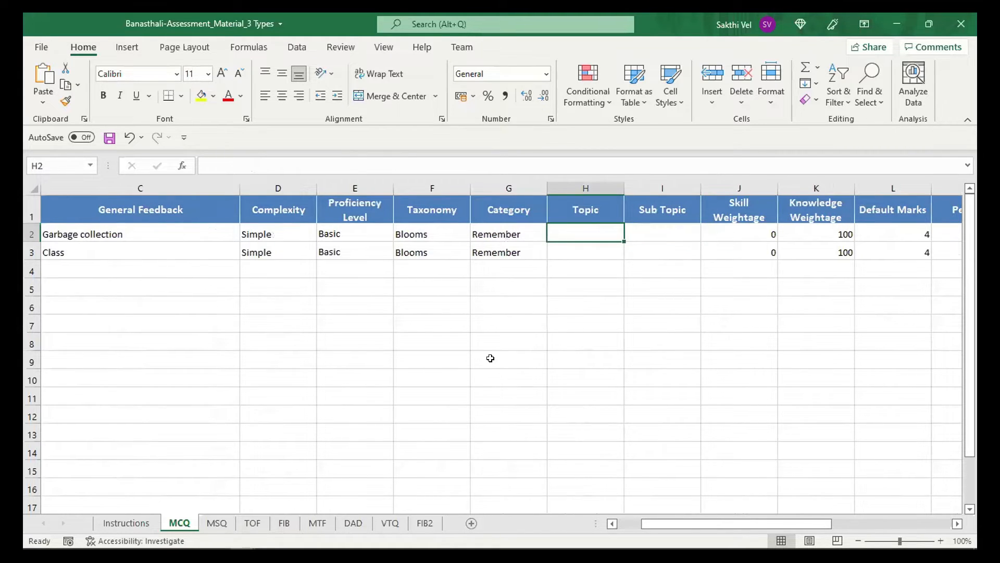
pyautogui.press('Right')
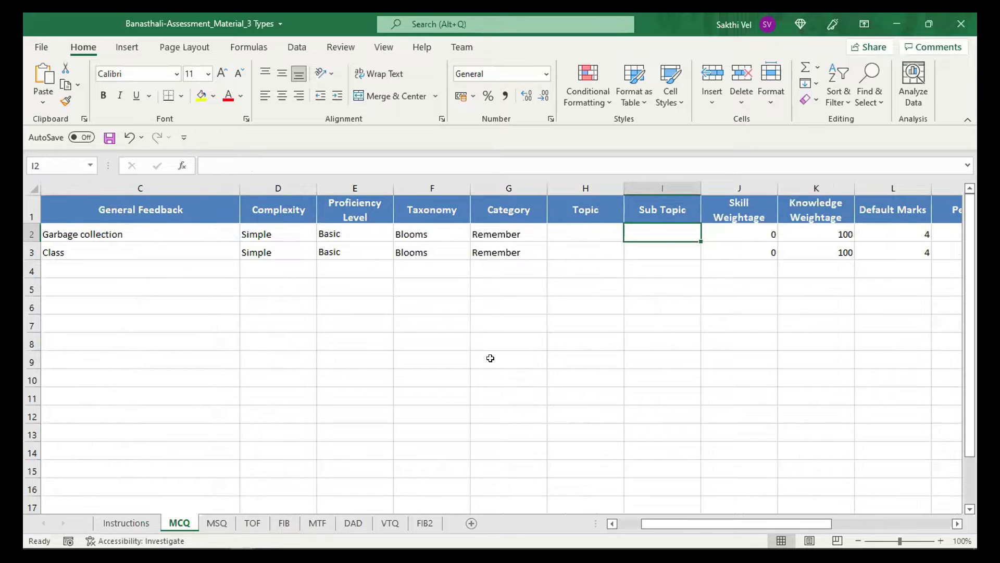
pyautogui.press('Right')
pyautogui.press('Right')
pyautogui.press('Right')
pyautogui.press('Right')
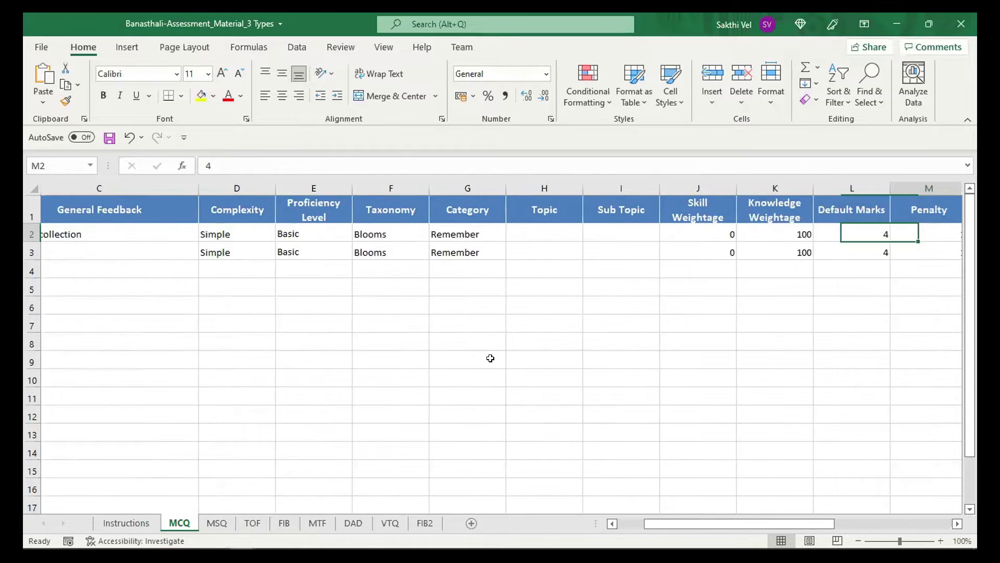
pyautogui.press('Right')
pyautogui.press('Right')
pyautogui.press('Right')
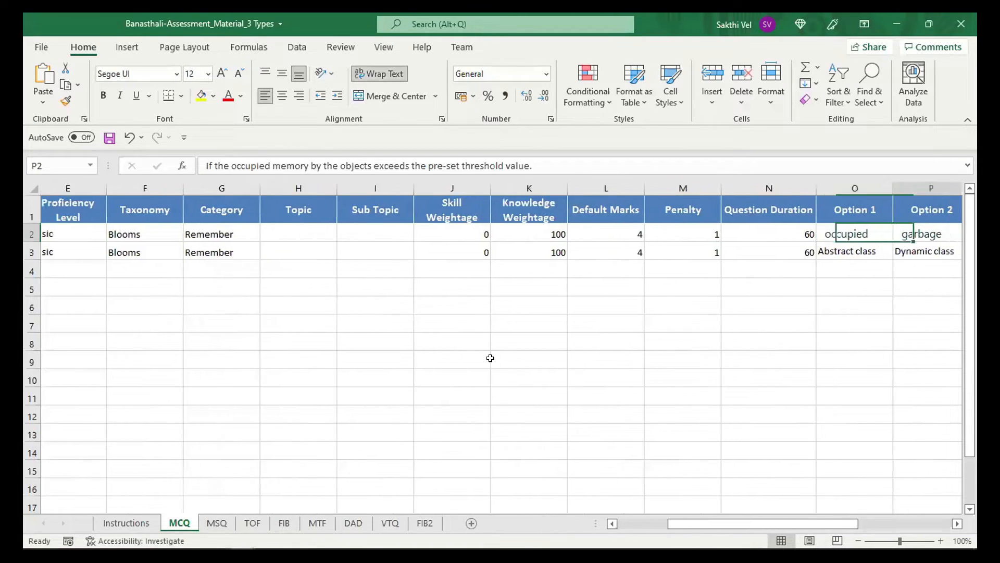
pyautogui.press('Right')
pyautogui.press('Right')
pyautogui.press('Right')
pyautogui.press('Right')
pyautogui.press('Left')
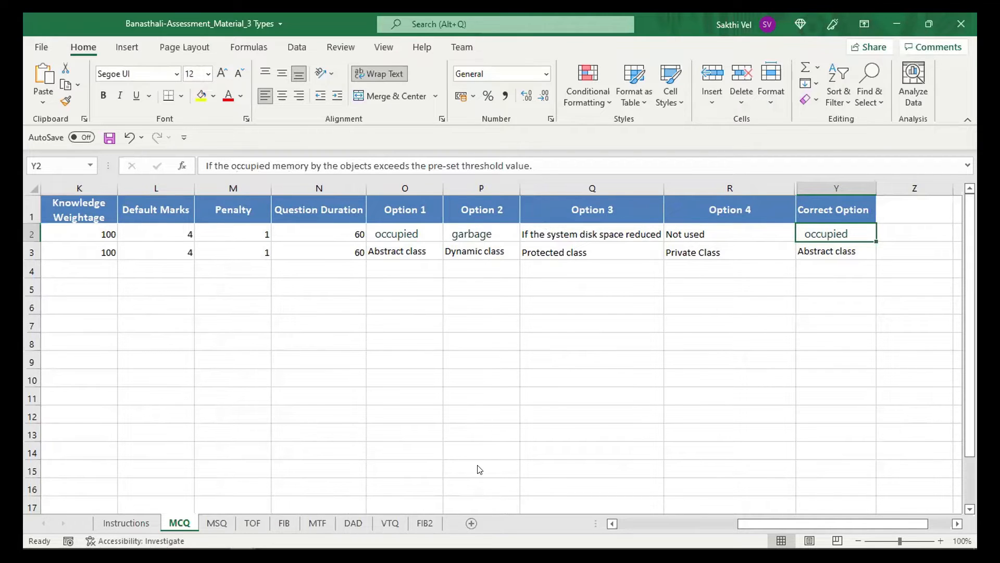
# Step: Back in Chrome, save the filled-in multiple choice question and take a brief look at the bulk upload dialog
pyautogui.hotkey('alt', 'Tab')
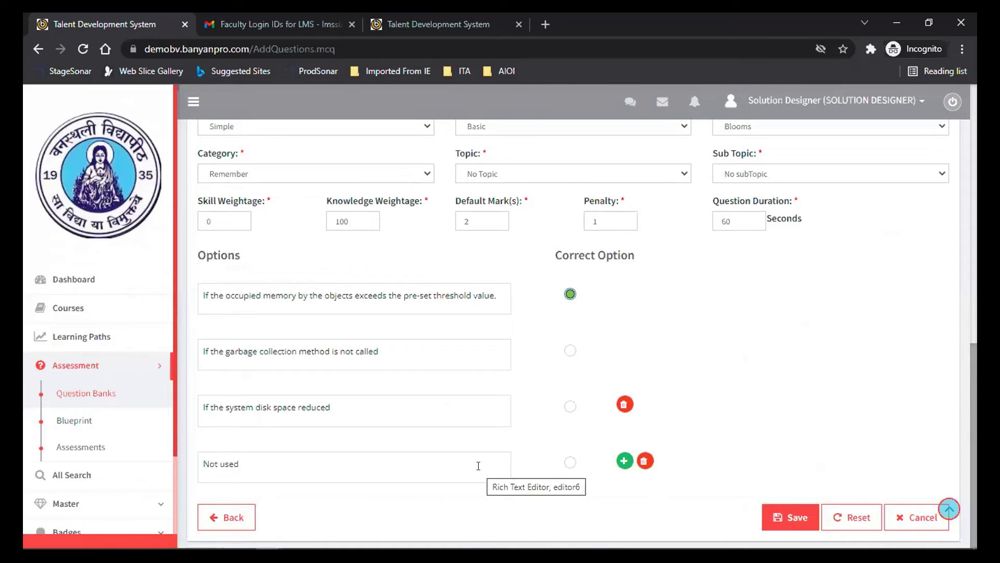
pyautogui.click(785, 517)
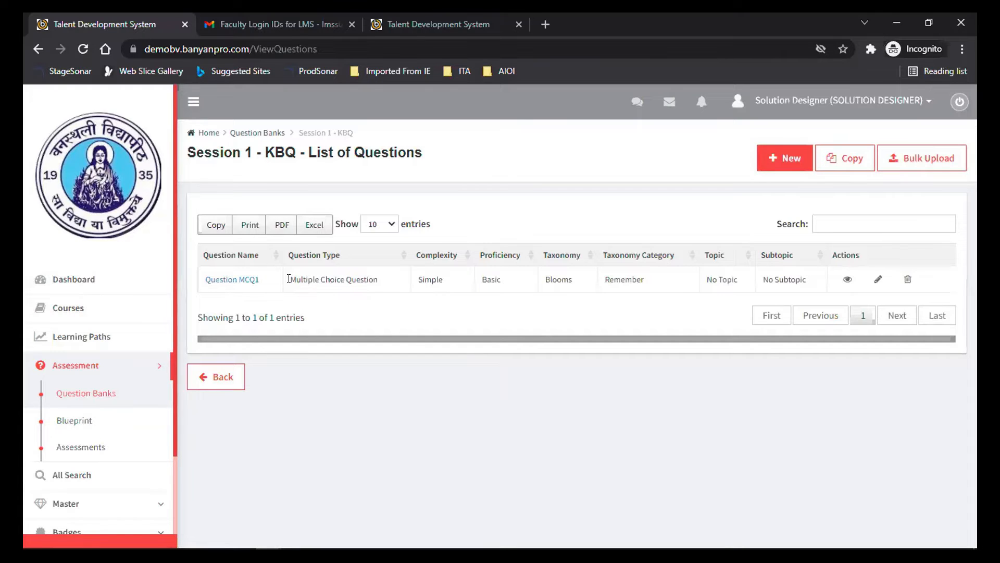
pyautogui.moveTo(291, 280); pyautogui.dragTo(387, 287)
pyautogui.click(423, 279)
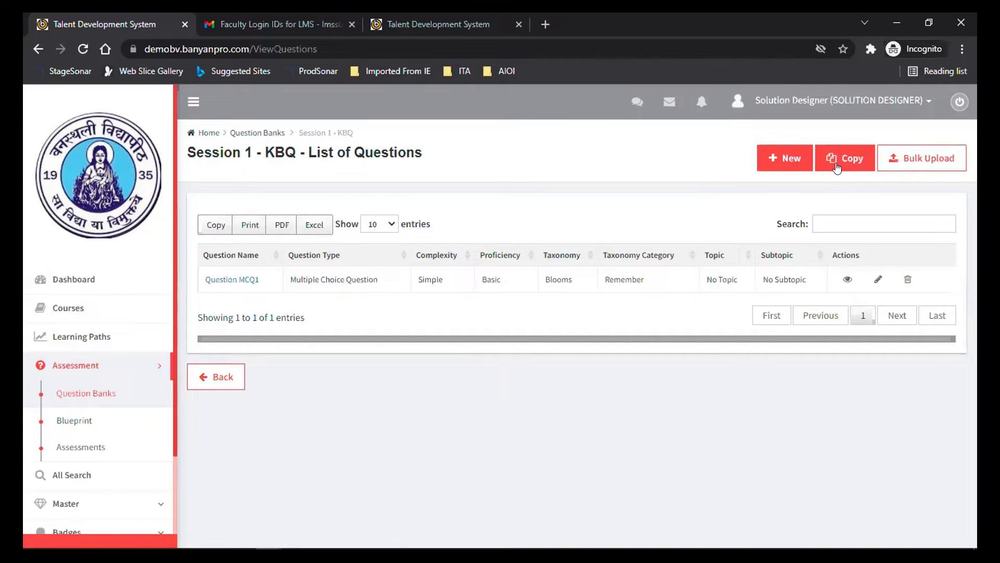
pyautogui.click(905, 165)
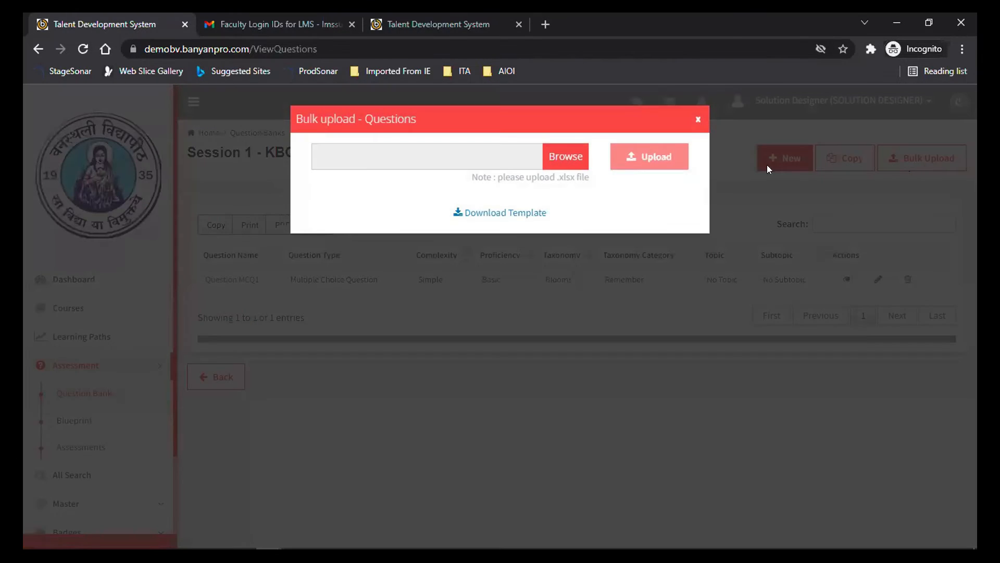
pyautogui.click(743, 171)
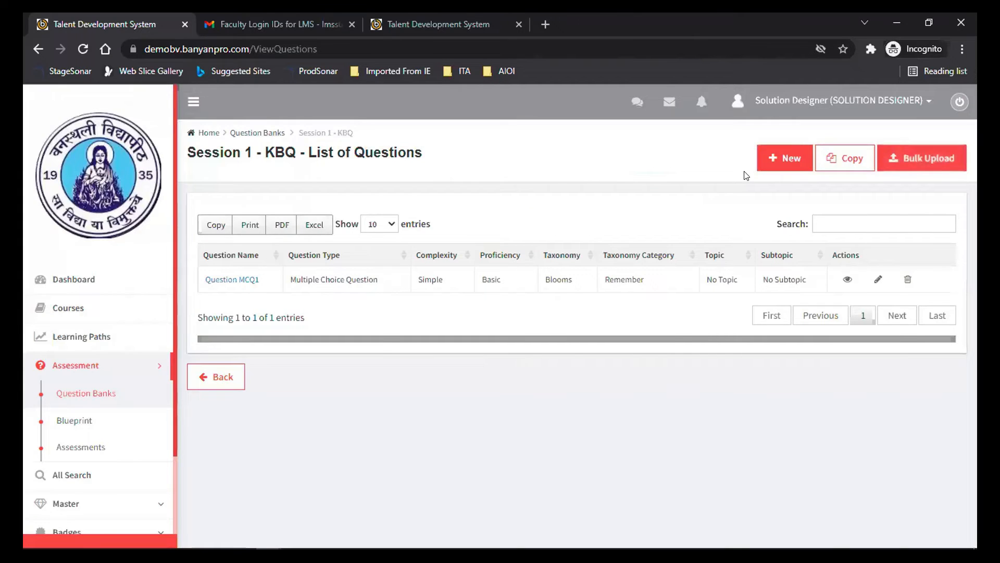
# Step: In the assessment workbook in Excel, rename the first question in the MCQ sheet to "Question MCQ2"
pyautogui.hotkey('alt', 'Tab')
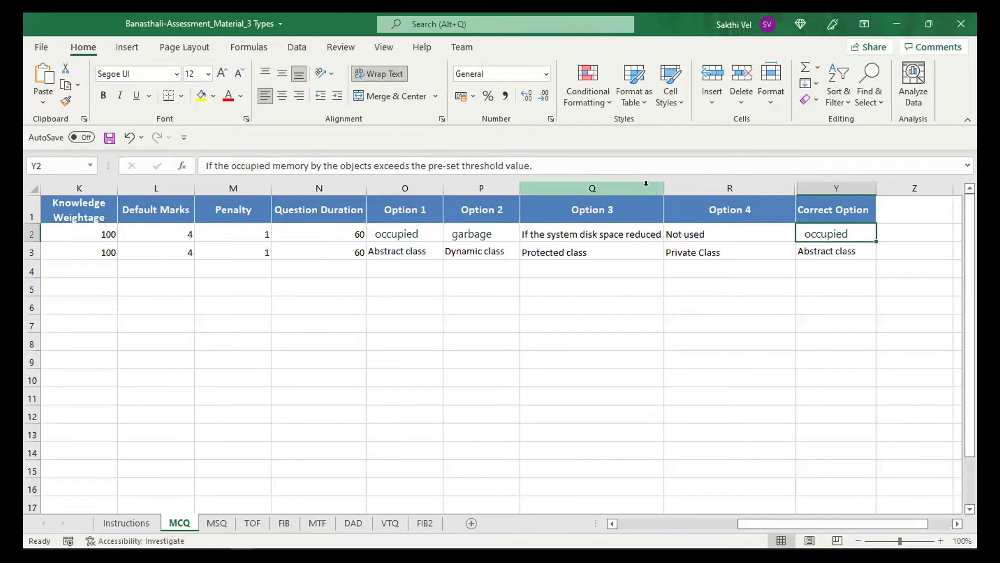
pyautogui.click(379, 243)
pyautogui.press('Left')
pyautogui.press('Left')
pyautogui.press('Left')
pyautogui.press('Left')
pyautogui.press('Left')
pyautogui.press('Left')
pyautogui.press('Left')
pyautogui.press('Left')
pyautogui.press('Left')
pyautogui.press('Left')
pyautogui.press('Left')
pyautogui.press('Left')
pyautogui.press('Left')
pyautogui.press('Left')
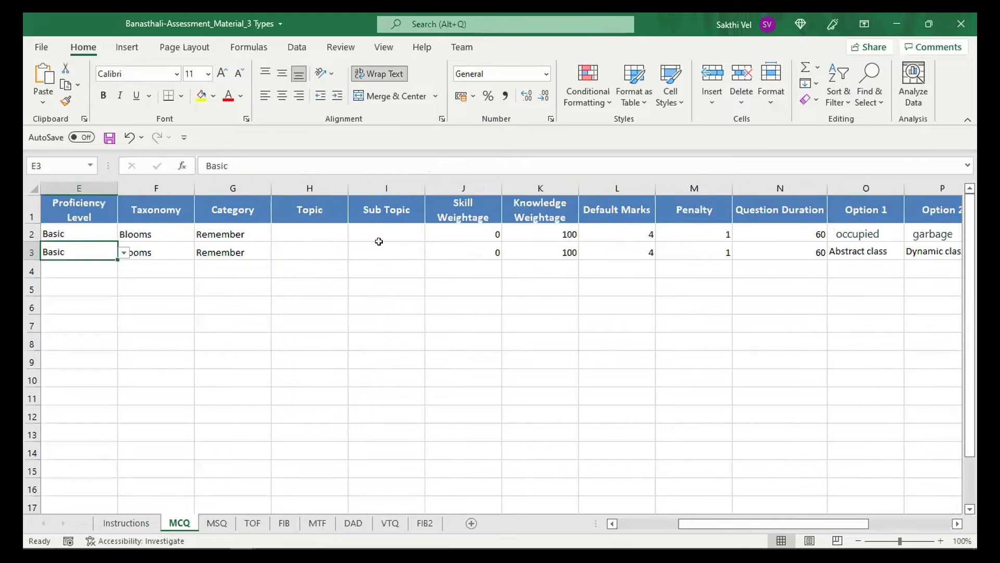
pyautogui.press('Up')
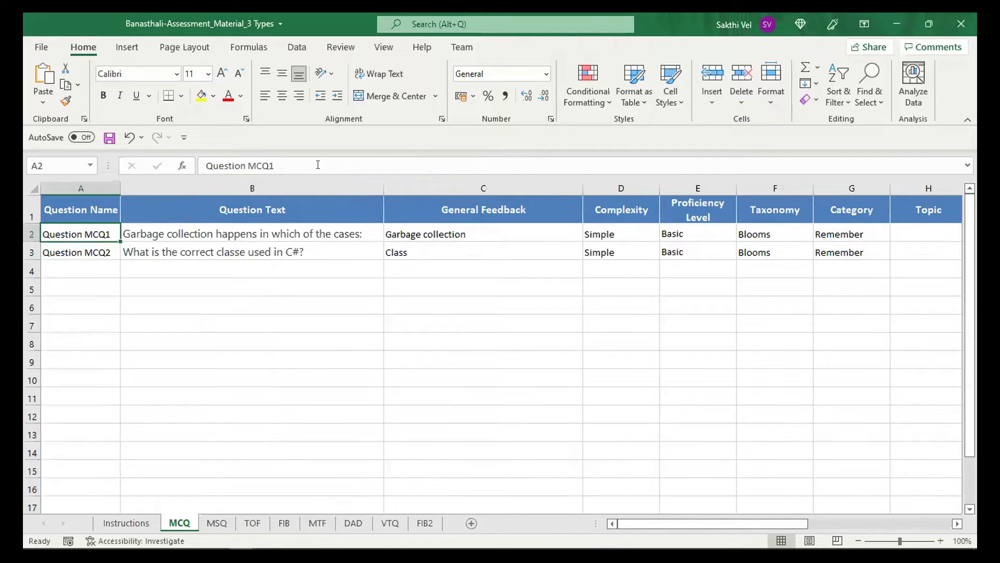
pyautogui.click(318, 165)
pyautogui.press('BackSpace')
pyautogui.write('2')
pyautogui.press('Return')
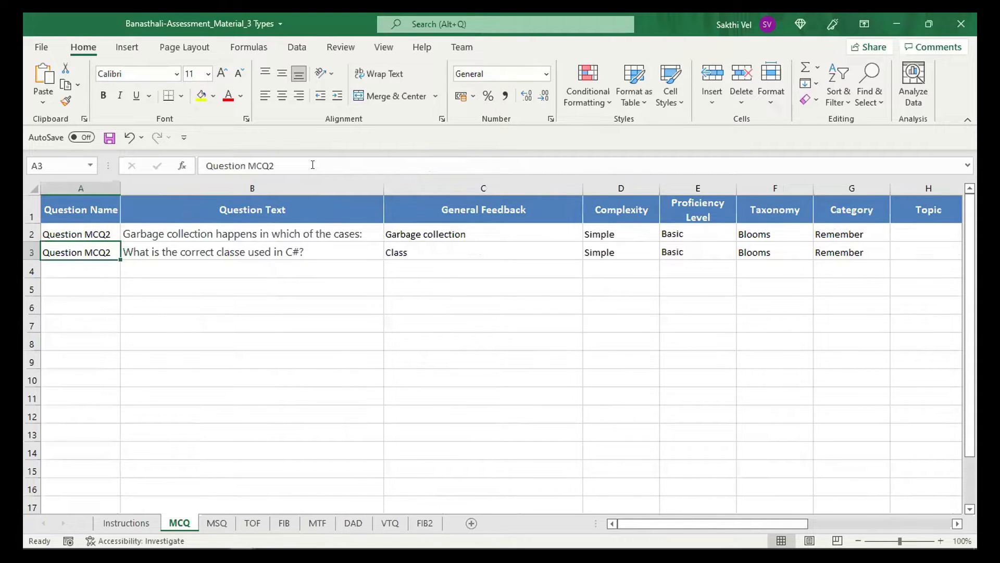
# Step: Rename the second question in the MCQ sheet to "Question MCQ3" and save the workbook
pyautogui.doubleClick(315, 164)
pyautogui.click(312, 165)
pyautogui.press('BackSpace')
pyautogui.write('3')
pyautogui.press('Return')
pyautogui.hotkey('ctrl', 's')
# Step: In Chrome, bulk upload "Banasthali-Assessment_Material_3 Types.xlsx" from the AssessmentData folder into the Session 1 - KBQ question bank
pyautogui.hotkey('alt', 'Tab')
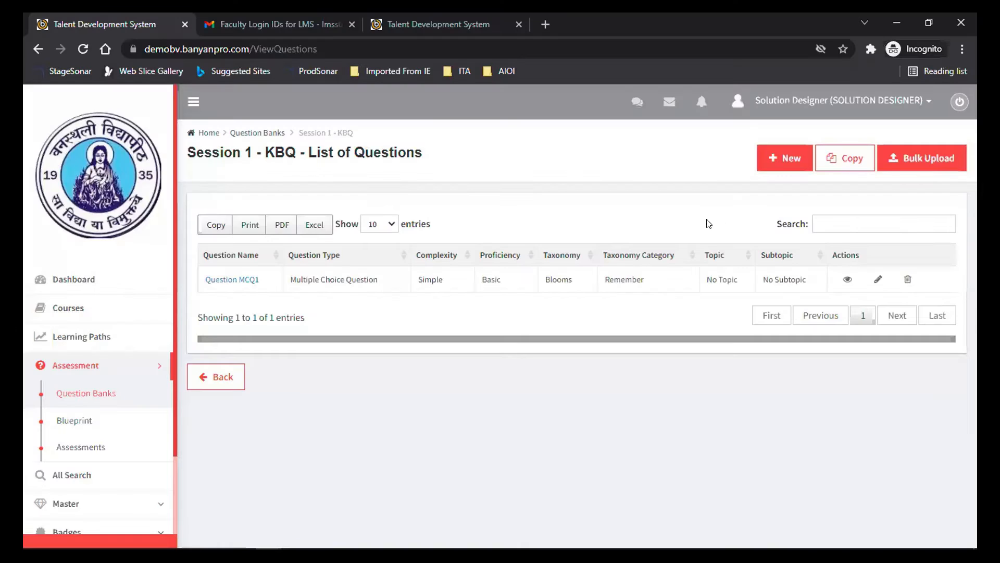
pyautogui.click(913, 161)
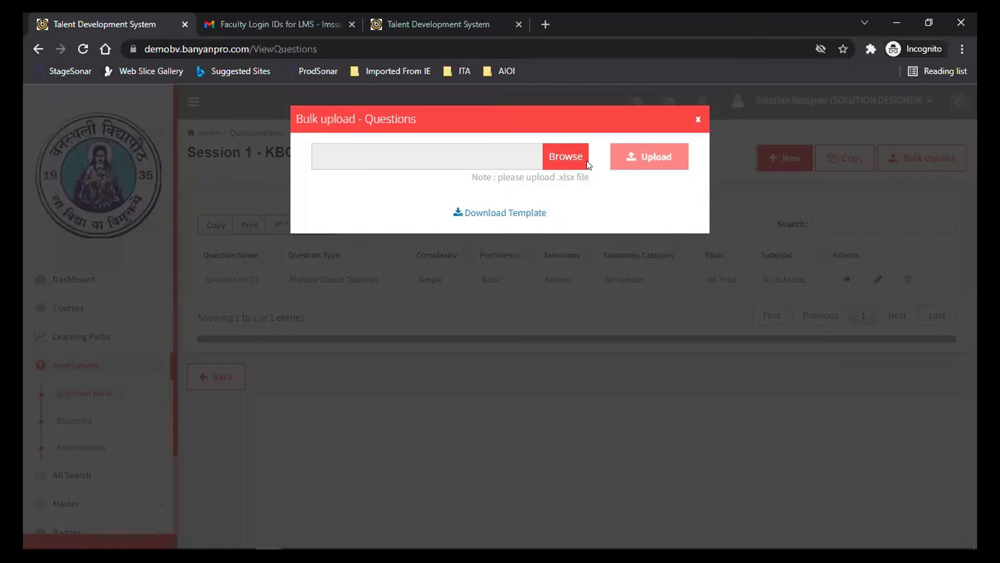
pyautogui.click(570, 157)
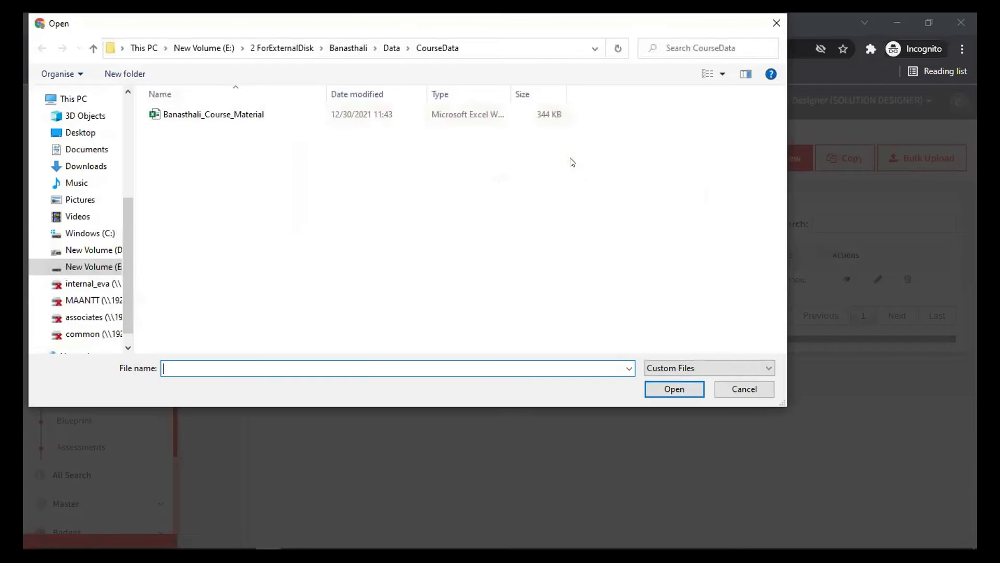
pyautogui.click(394, 50)
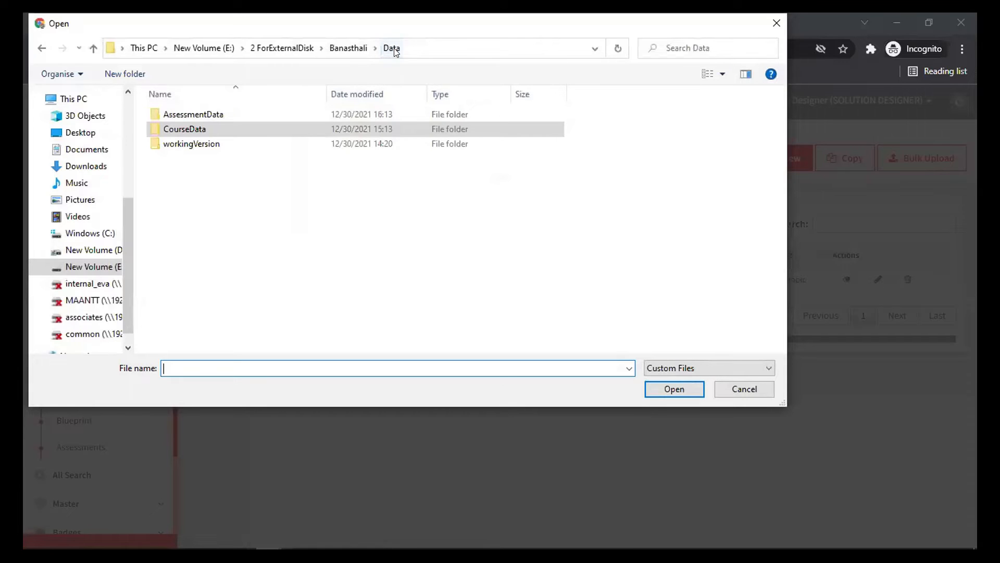
pyautogui.doubleClick(241, 114)
pyautogui.doubleClick(240, 114)
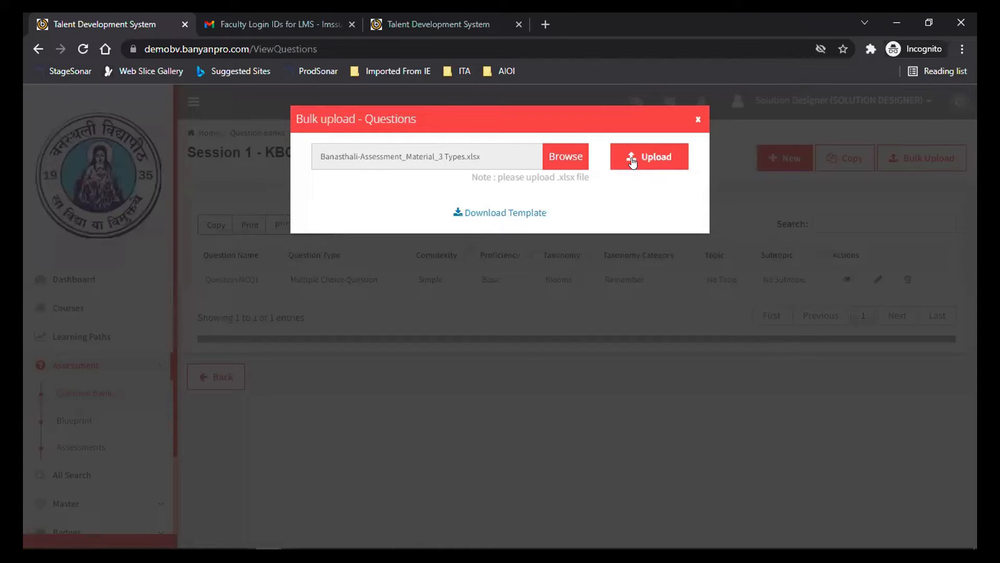
pyautogui.click(632, 163)
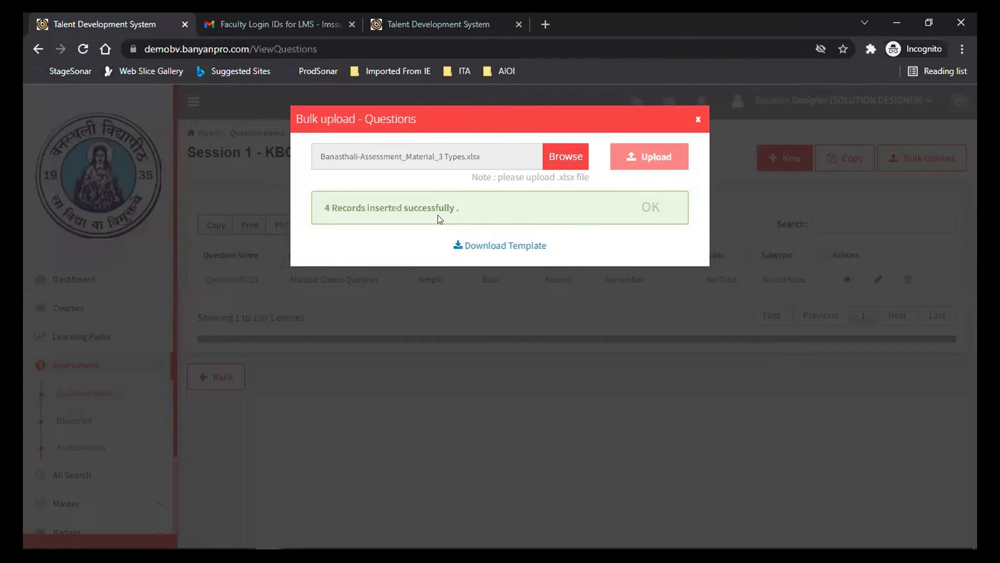
pyautogui.click(650, 208)
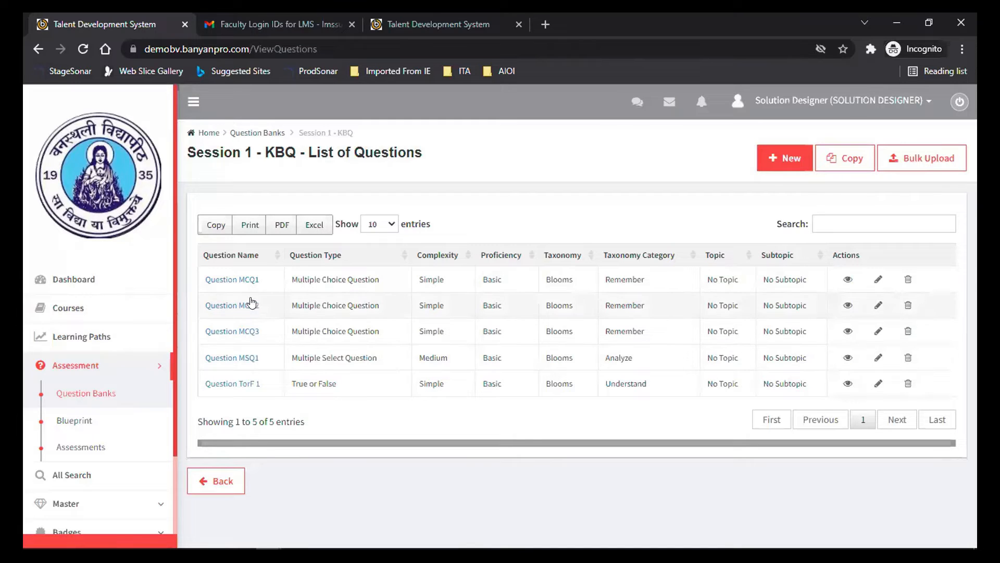
# Step: Preview the bank's questions one after another, from Question MCQ1 through to the true or false question, and close the preview
pyautogui.click(242, 282)
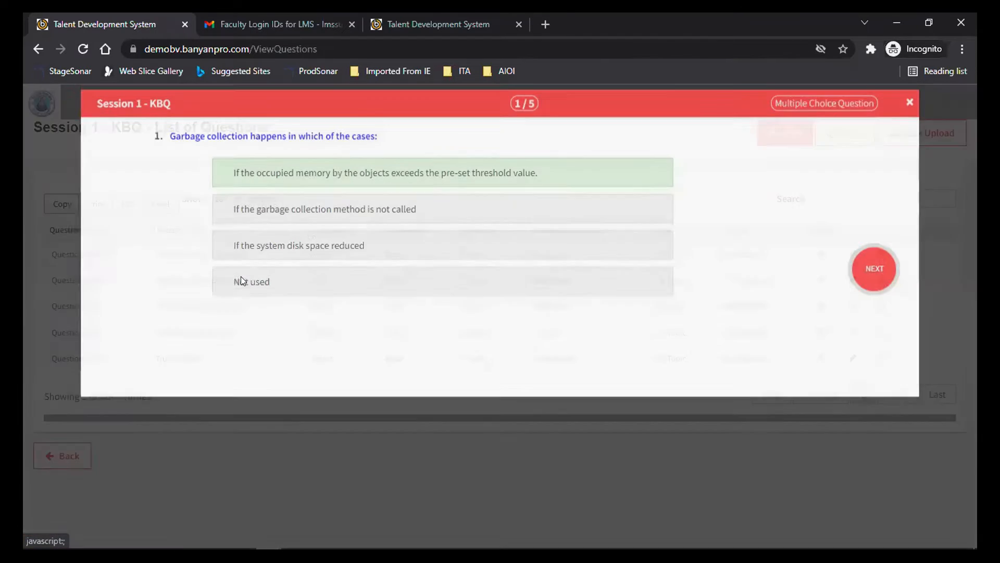
pyautogui.click(871, 279)
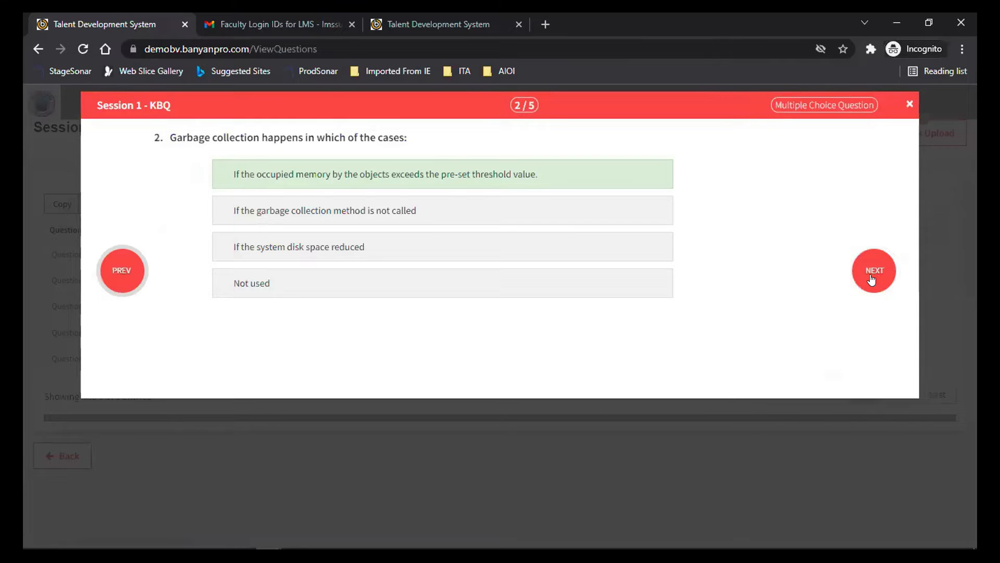
pyautogui.click(871, 279)
pyautogui.click(871, 279)
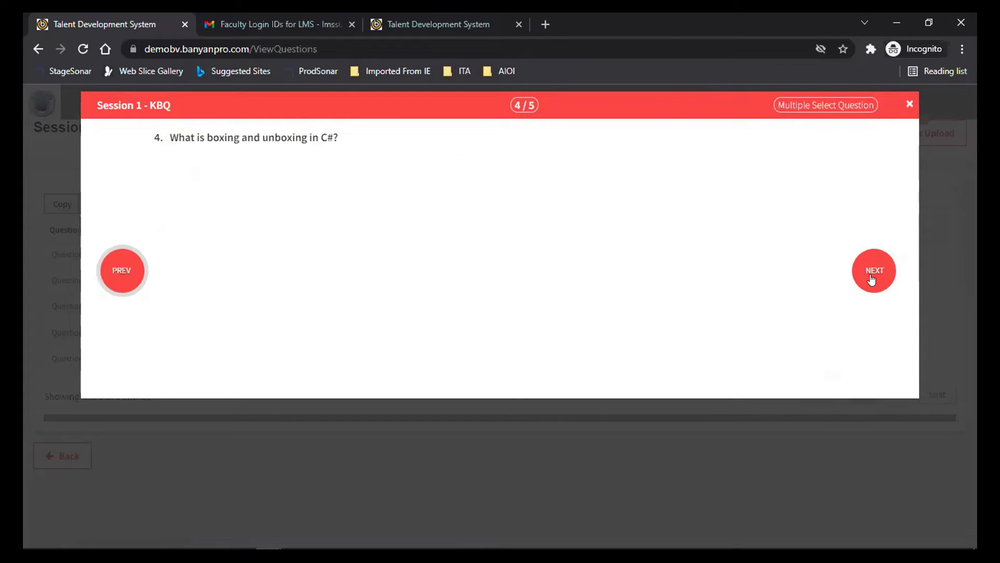
pyautogui.click(871, 278)
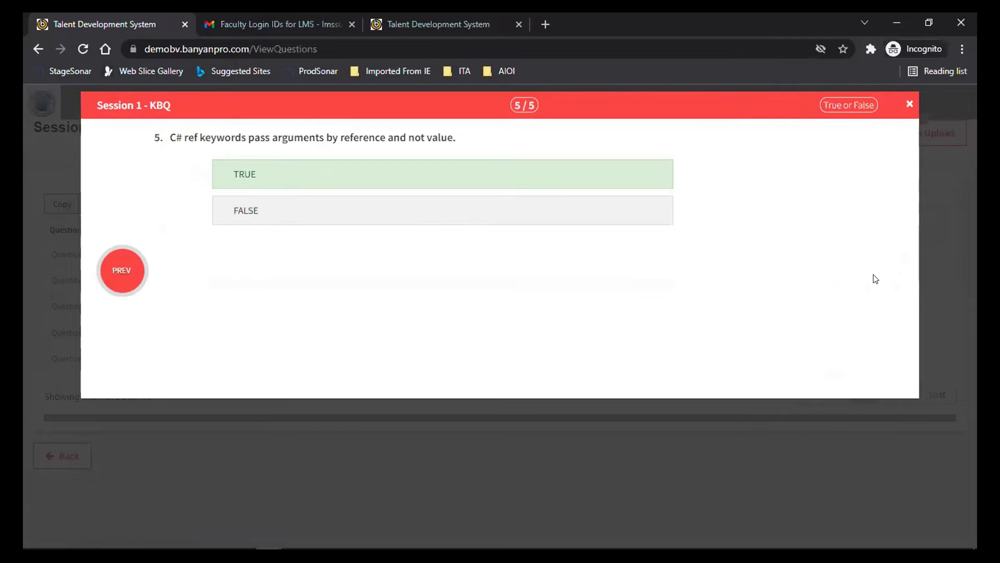
pyautogui.click(910, 106)
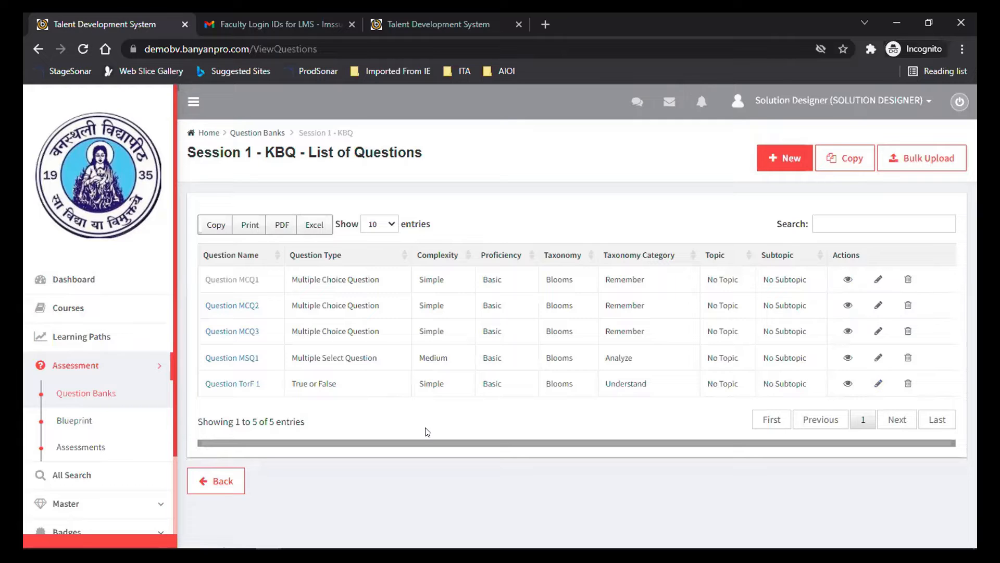
# Step: Start a new Basic programming question from the skill question types
pyautogui.moveTo(113, 547)
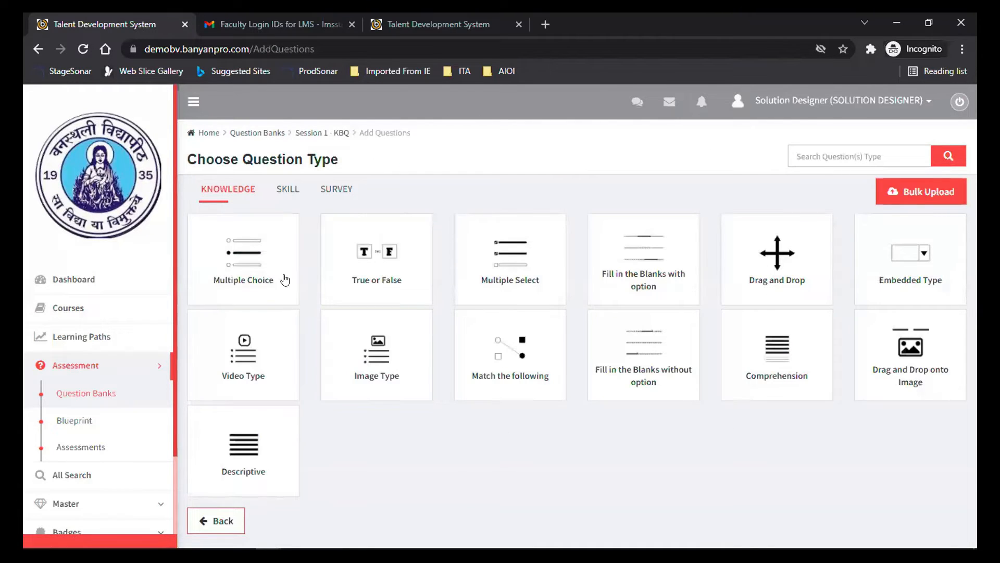
pyautogui.click(293, 191)
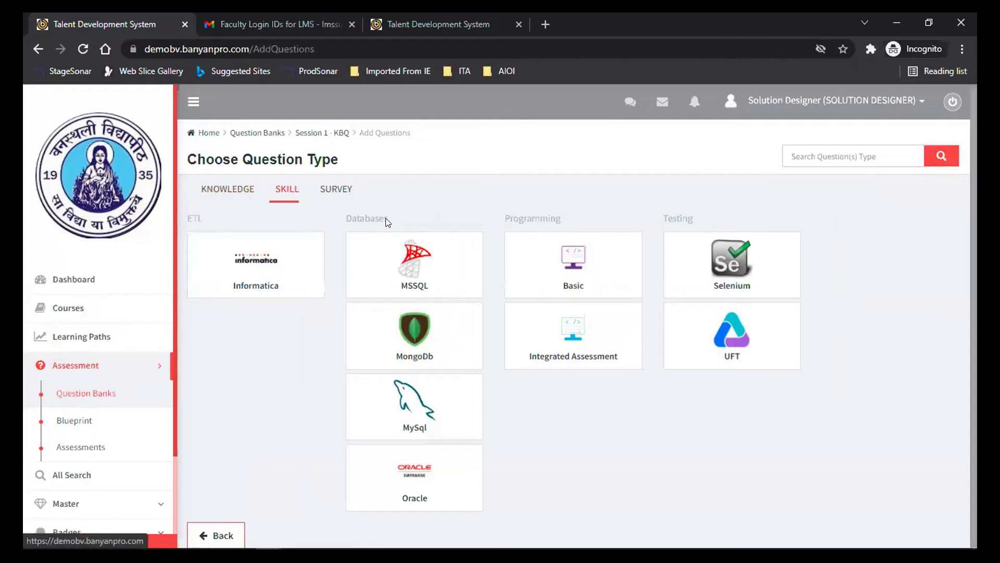
pyautogui.click(565, 267)
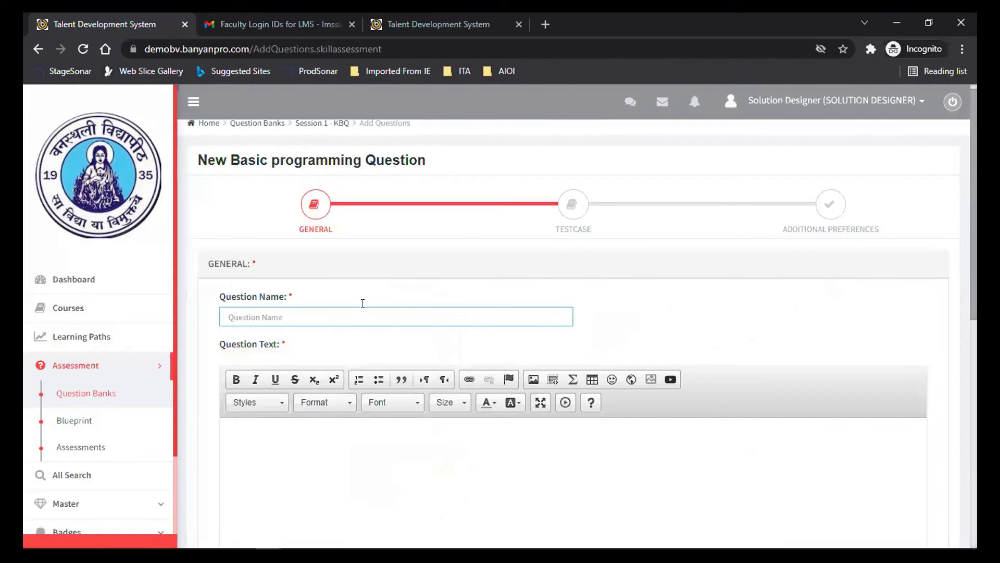
# Step: Switch to the Excel workbook "Skill Programming Questions_Creation_Data_Dec2021" and look at its QB sheet
pyautogui.hotkey('alt', 'Tab')
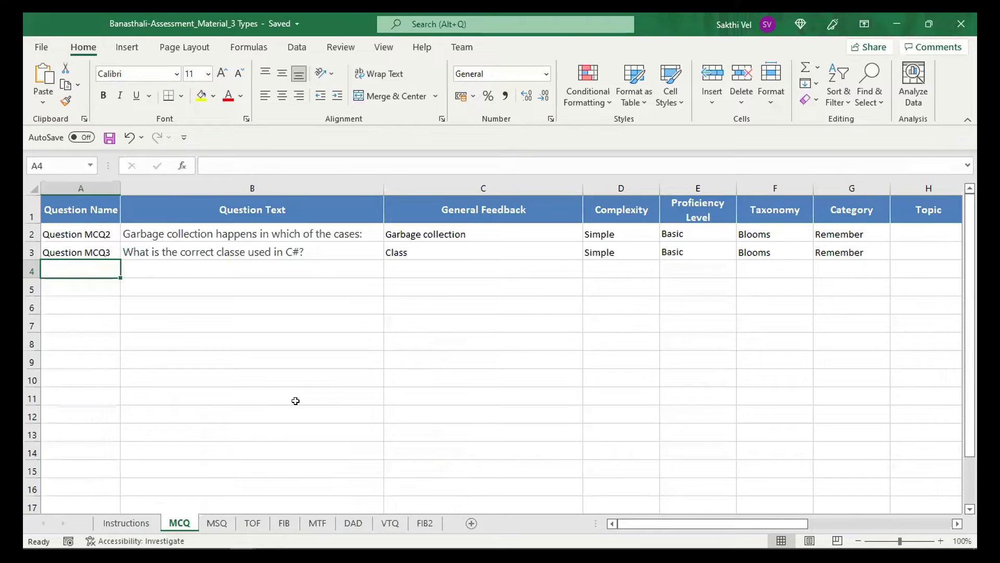
pyautogui.hotkey('alt', 'Tab')
pyautogui.hotkey('alt', 'Tab')
pyautogui.hotkey('alt', 'Tab')
pyautogui.click(324, 120)
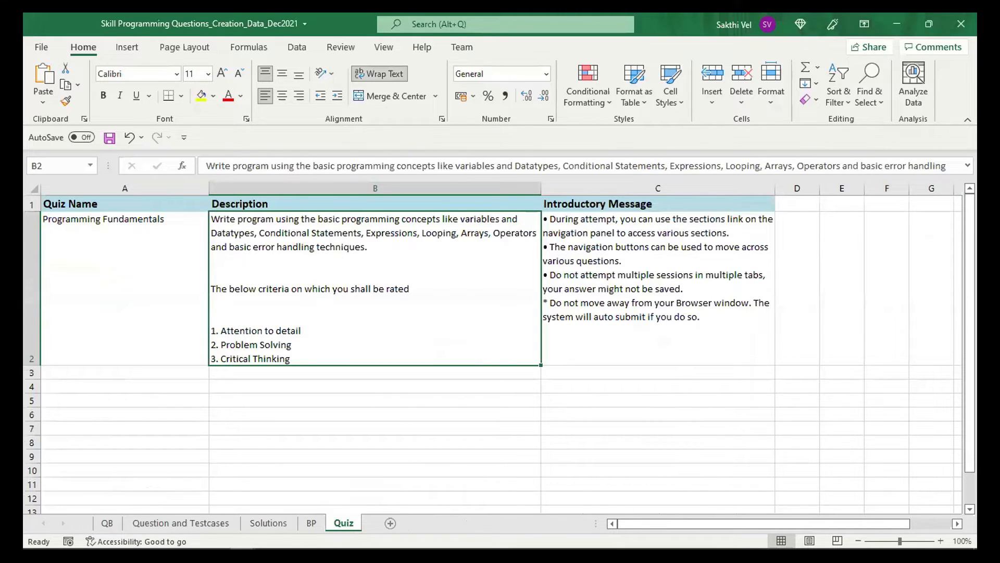
pyautogui.hotkey('alt', 'Tab')
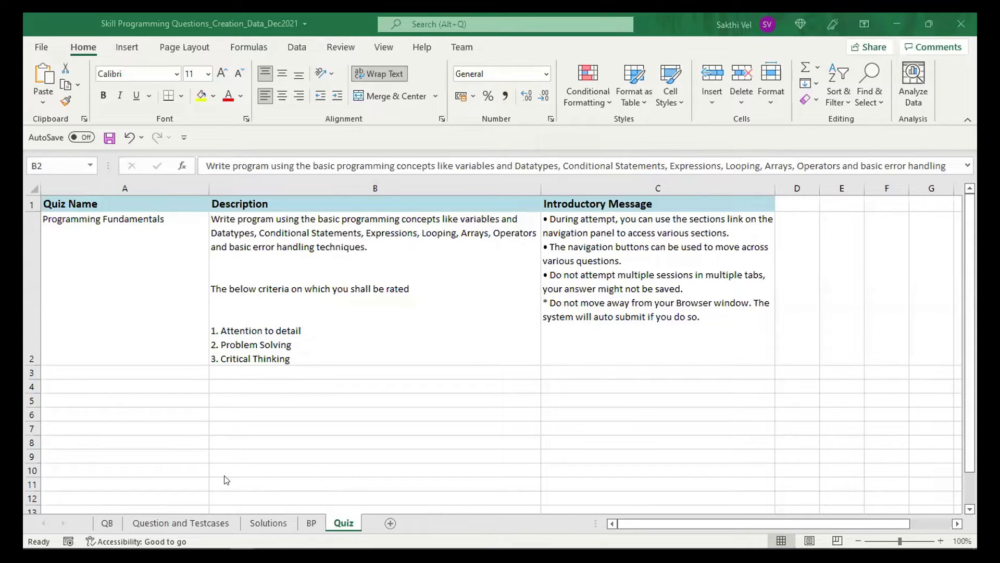
pyautogui.click(107, 523)
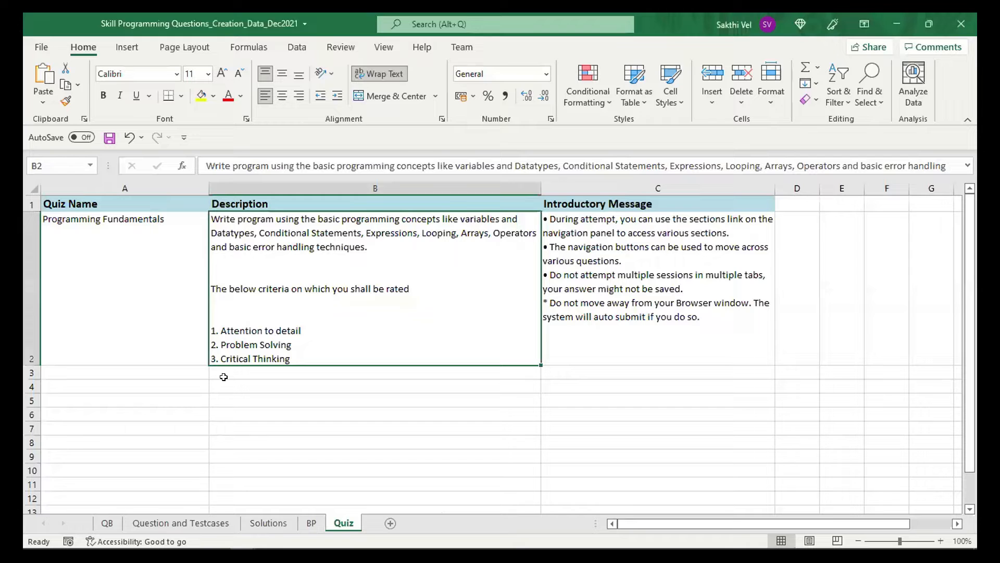
pyautogui.click(108, 523)
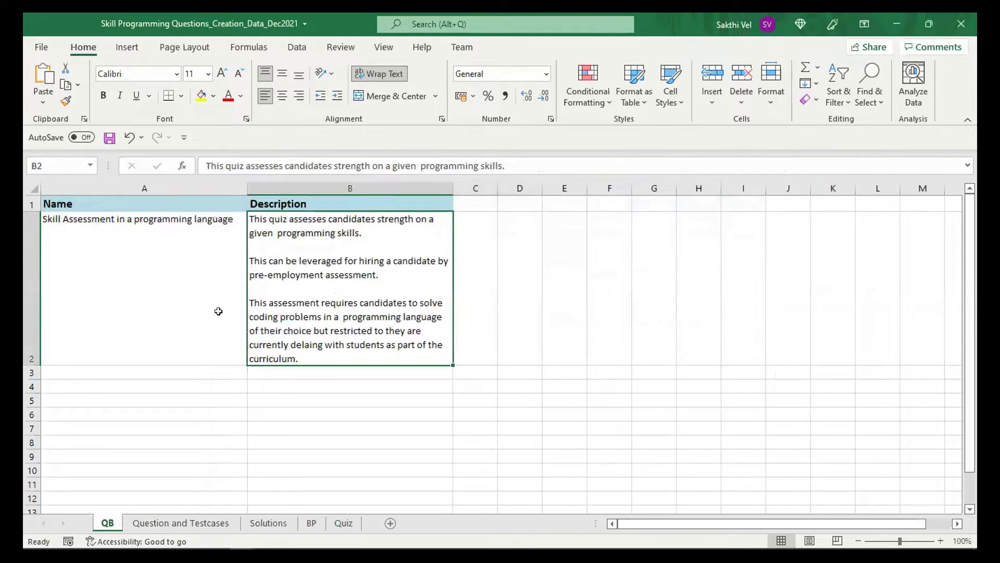
# Step: In the Question and Testcases sheet, select the entire text of the VOWELS IN A WORD question
pyautogui.click(186, 523)
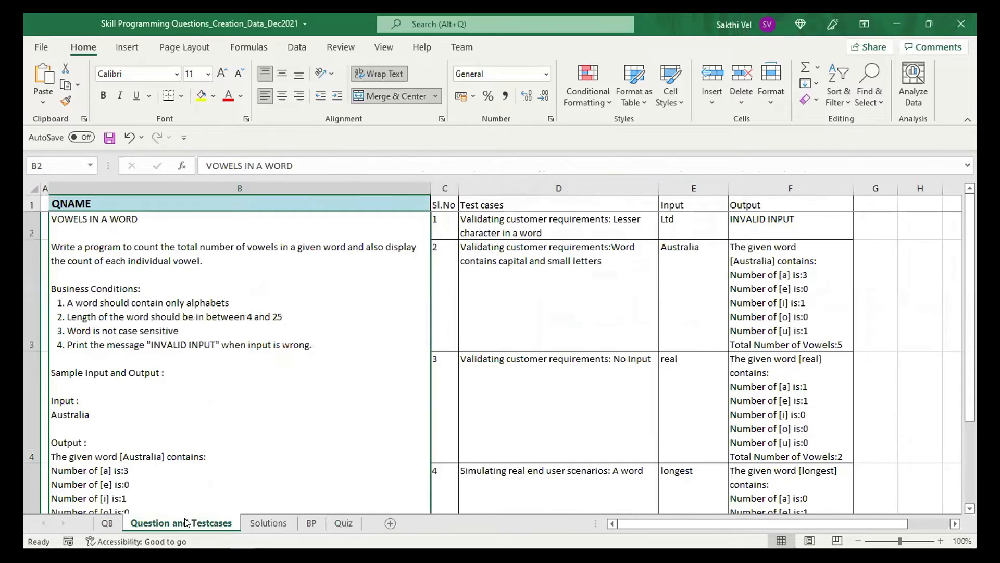
pyautogui.doubleClick(223, 463)
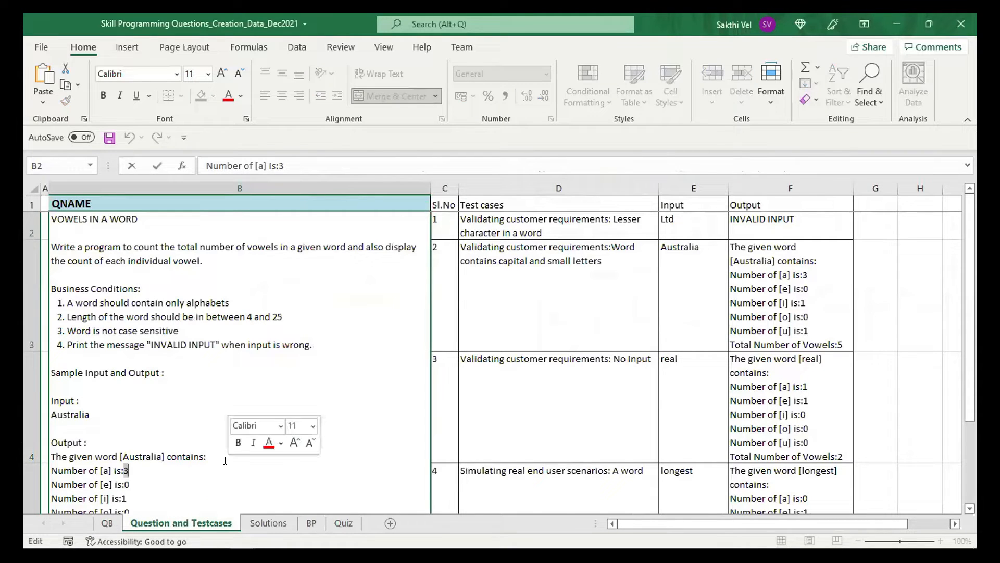
pyautogui.hotkey('ctrl', 'a')
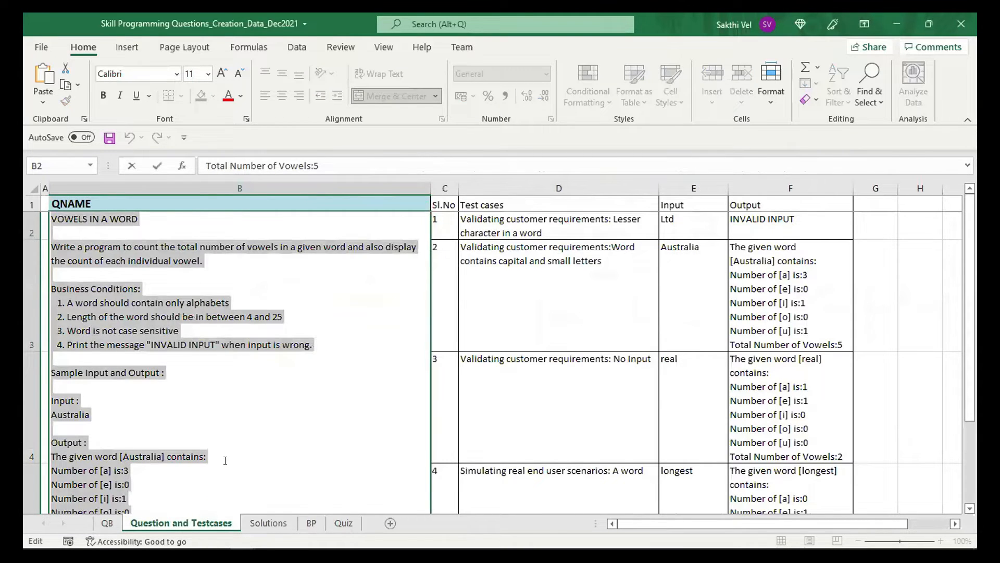
# Step: Switch back to the Talent Development System in Chrome and name the new question "Vowels in a word"
pyautogui.hotkey('alt', 'Tab')
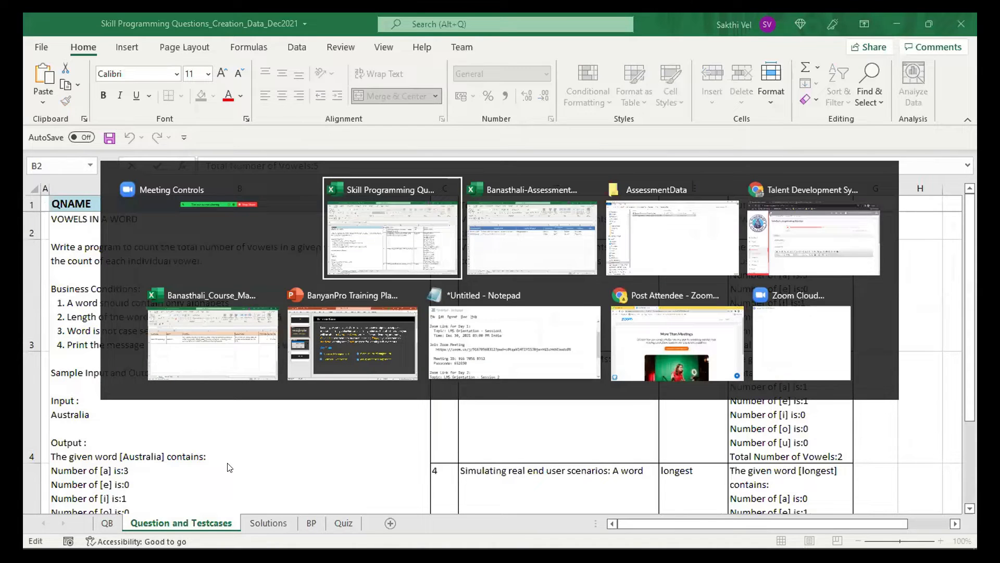
pyautogui.hotkey('alt', 'Tab')
pyautogui.hotkey('alt', 'Tab')
pyautogui.hotkey('alt', 'Tab')
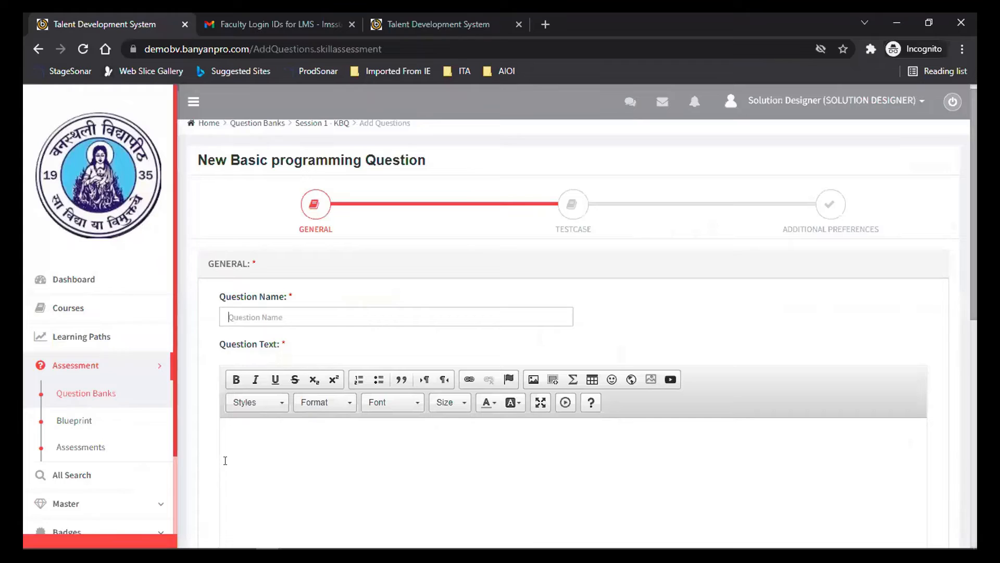
pyautogui.write('vowl')
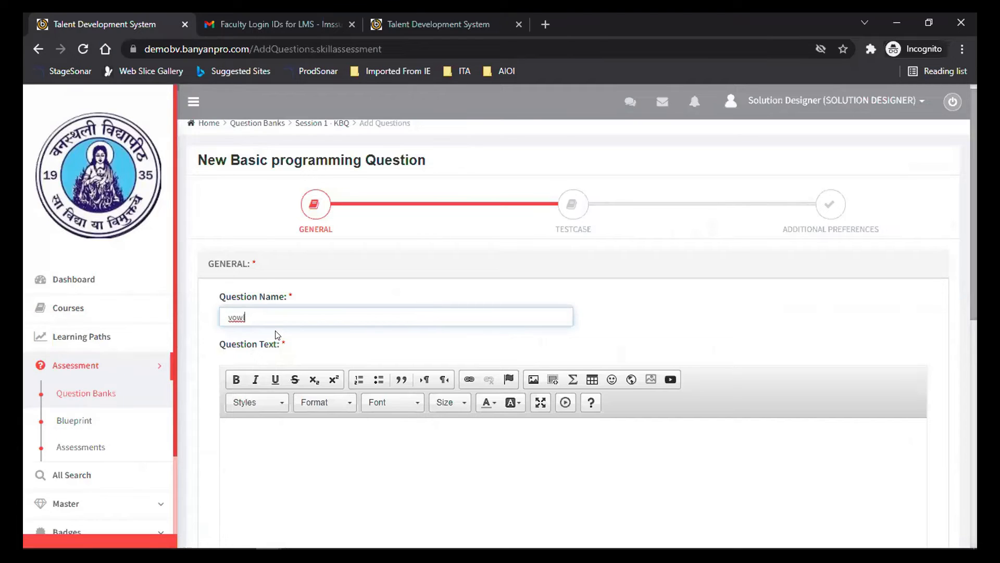
pyautogui.press('BackSpace')
pyautogui.write('els in a word')
pyautogui.press('BackSpace')
pyautogui.write('V')
# Step: Paste the copied VOWELS IN A WORD text into the Question Text and maximize its editor
pyautogui.click(252, 443)
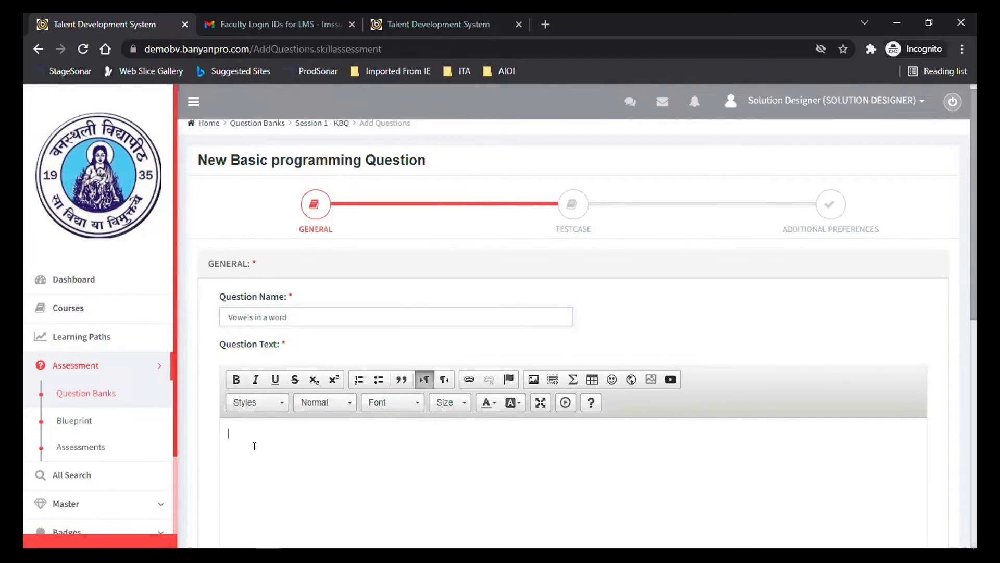
pyautogui.hotkey('ctrl', 'v')
pyautogui.moveTo(972, 307); pyautogui.dragTo(972, 389)
pyautogui.click(541, 229)
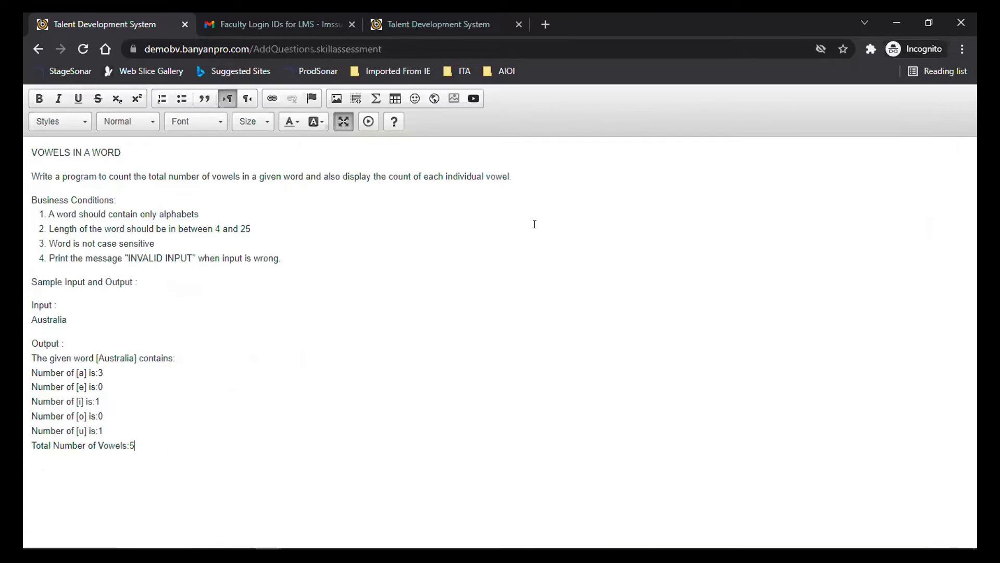
# Step: Set the font size of the entire question text to 14
pyautogui.tripleClick(120, 152)
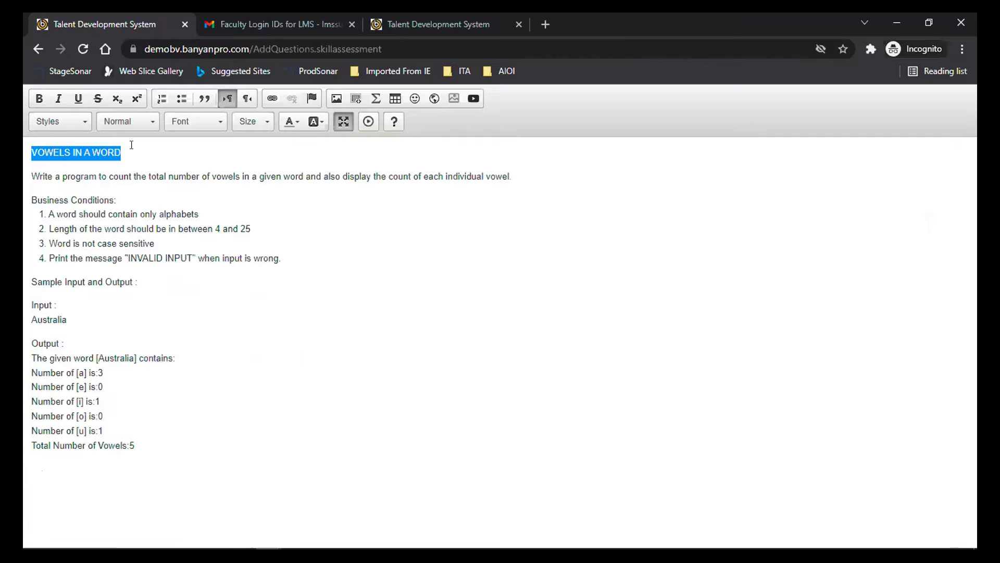
pyautogui.hotkey('ctrl', 'a')
pyautogui.click(262, 124)
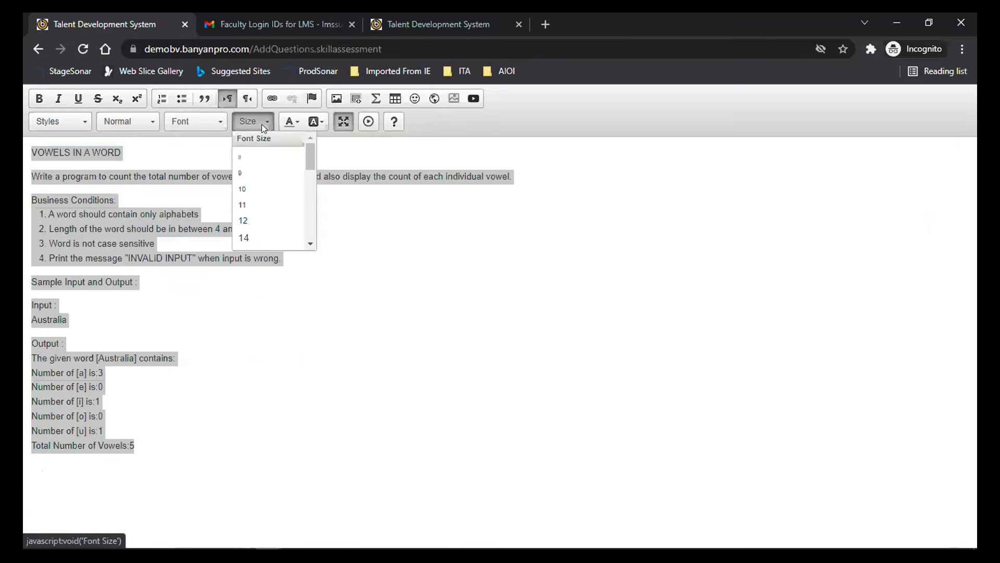
pyautogui.click(257, 234)
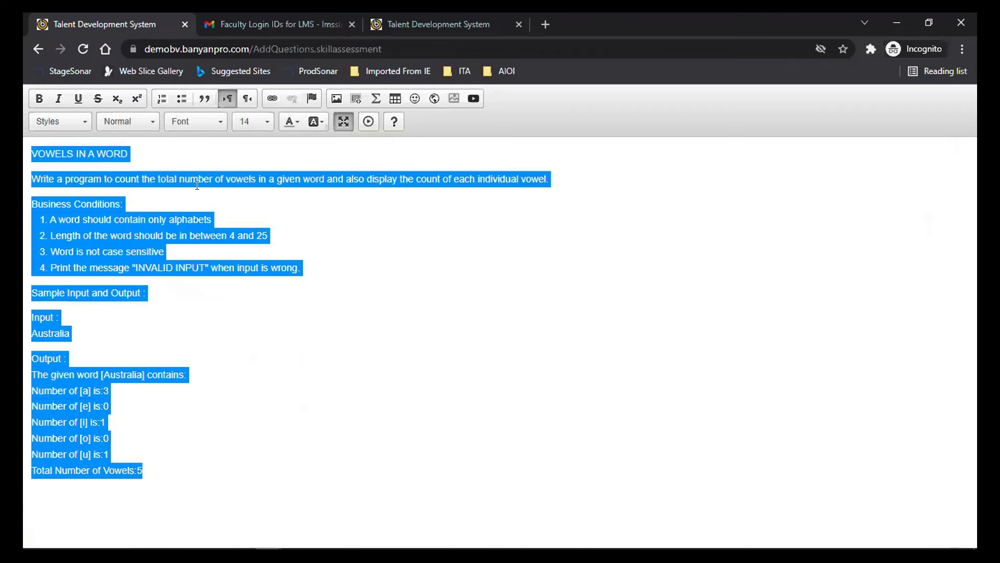
# Step: Color the VOWELS IN A WORD title line blue
pyautogui.click(150, 140)
pyautogui.tripleClick(149, 142)
pyautogui.click(290, 122)
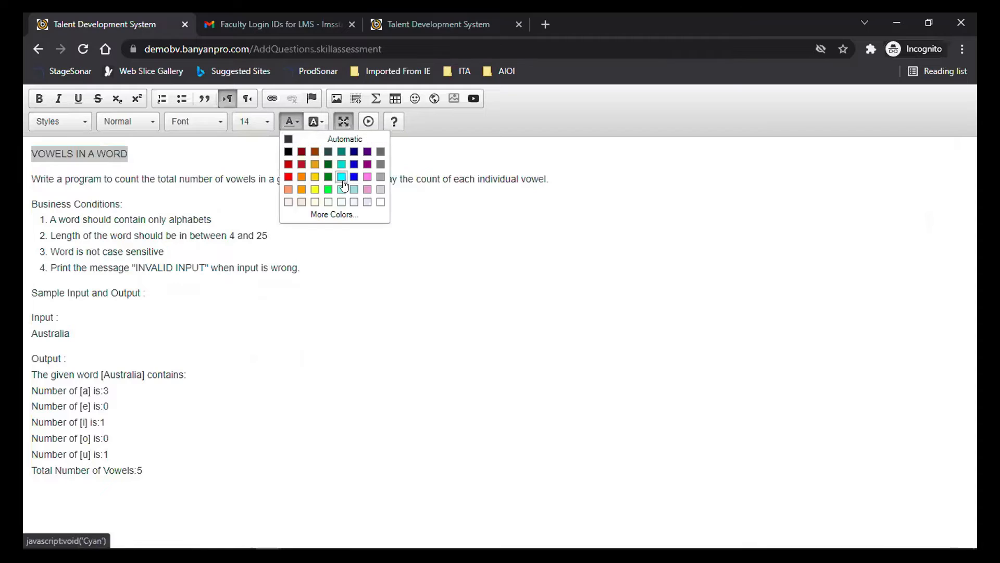
pyautogui.click(341, 178)
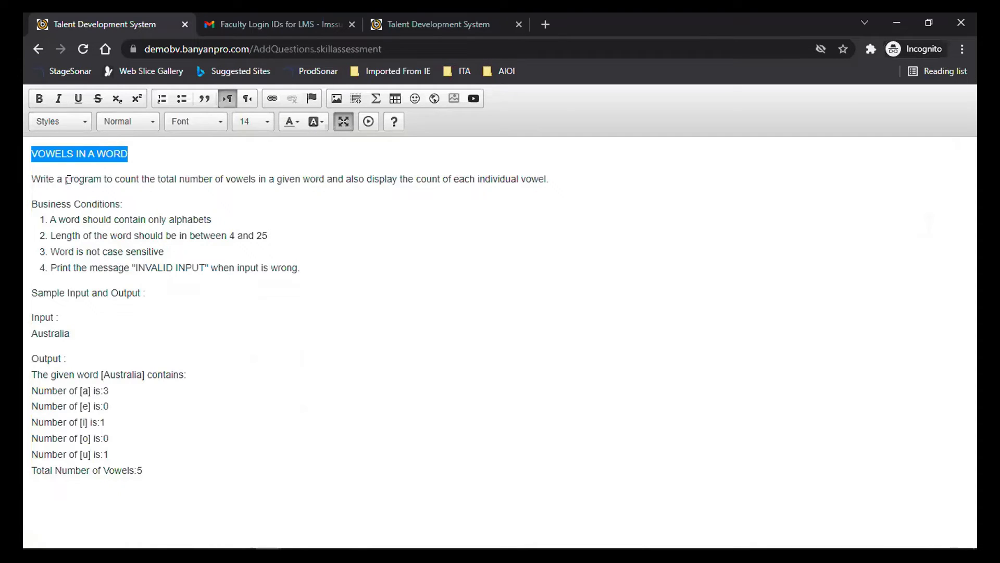
# Step: In the program description, make "total number of vowels" bold and underline "count of each individual vowel"
pyautogui.moveTo(159, 179); pyautogui.dragTo(255, 179)
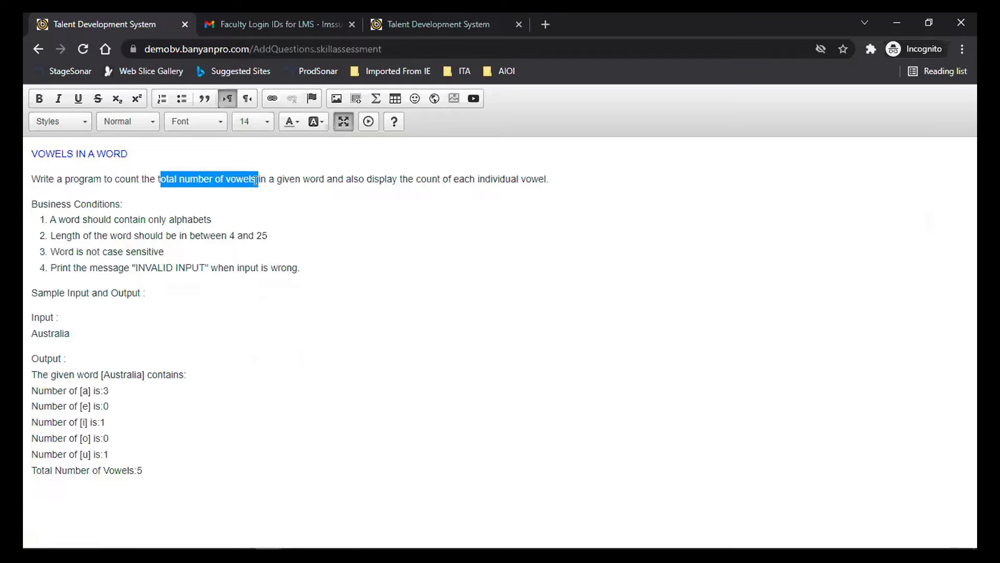
pyautogui.hotkey('ctrl', 'b')
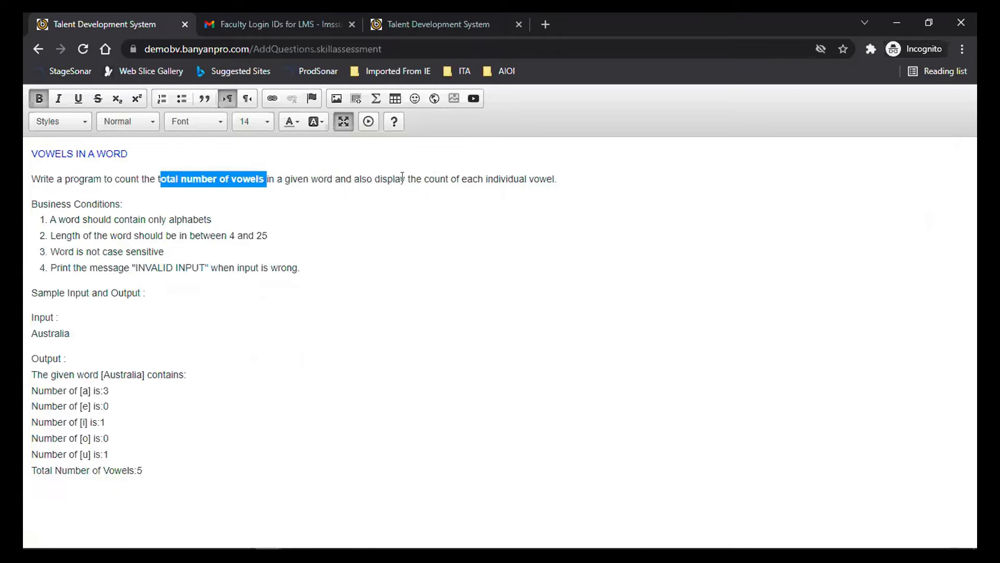
pyautogui.moveTo(428, 178); pyautogui.dragTo(553, 166)
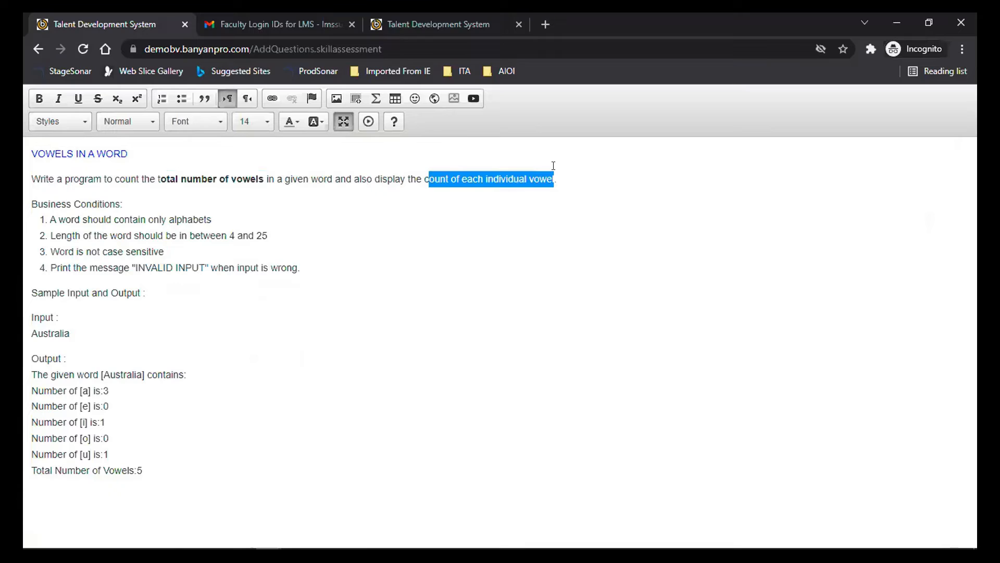
pyautogui.hotkey('ctrl', 'u')
pyautogui.press('Left')
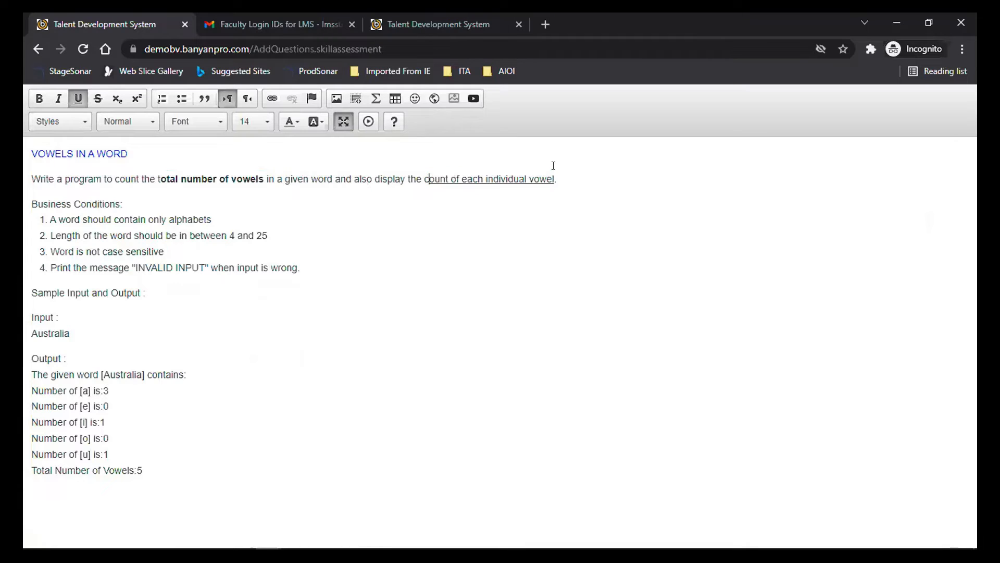
pyautogui.hotkey('shift', 'Left')
pyautogui.hotkey('ctrl', 'u')
# Step: Color the "Business Conditions:" heading blue and the words INVALID INPUT in the fourth condition red
pyautogui.moveTo(124, 203); pyautogui.dragTo(29, 206)
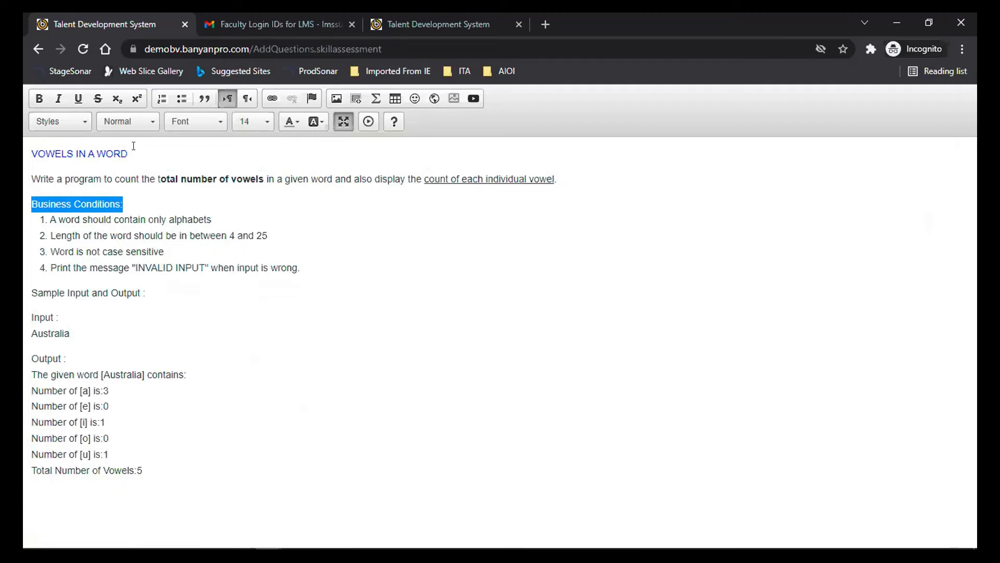
pyautogui.click(294, 124)
pyautogui.click(354, 178)
pyautogui.click(344, 247)
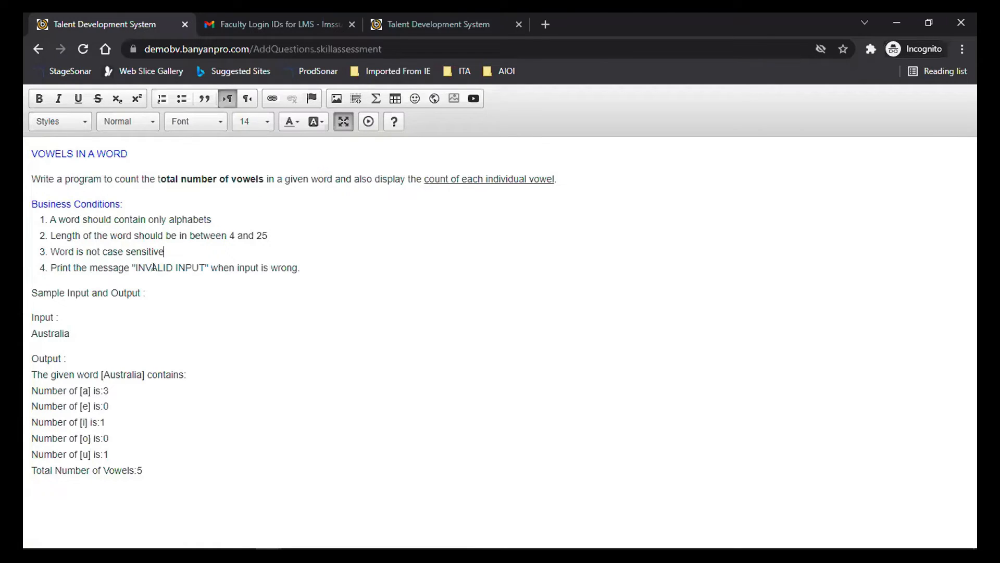
pyautogui.moveTo(136, 267); pyautogui.dragTo(199, 263)
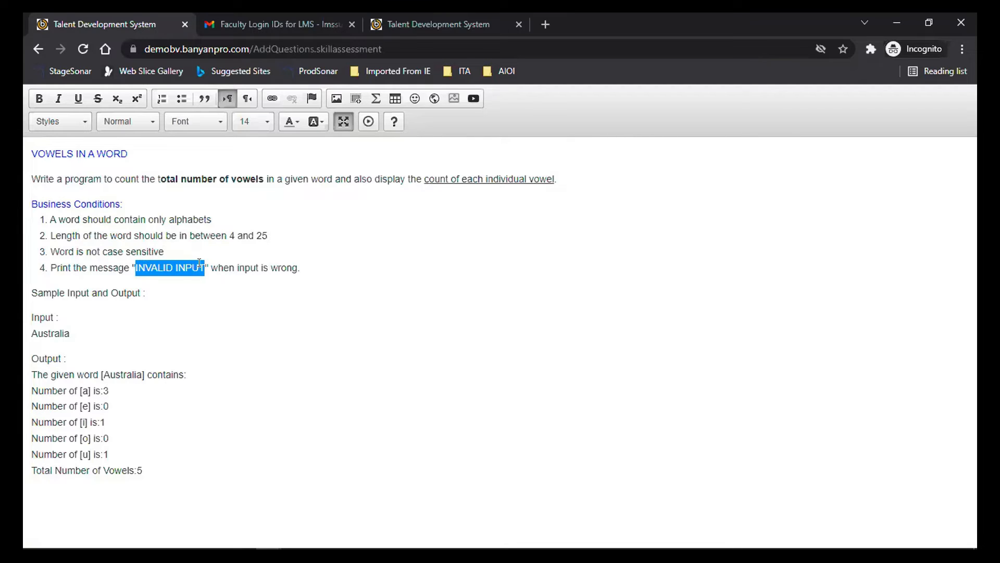
pyautogui.click(291, 123)
pyautogui.click(288, 177)
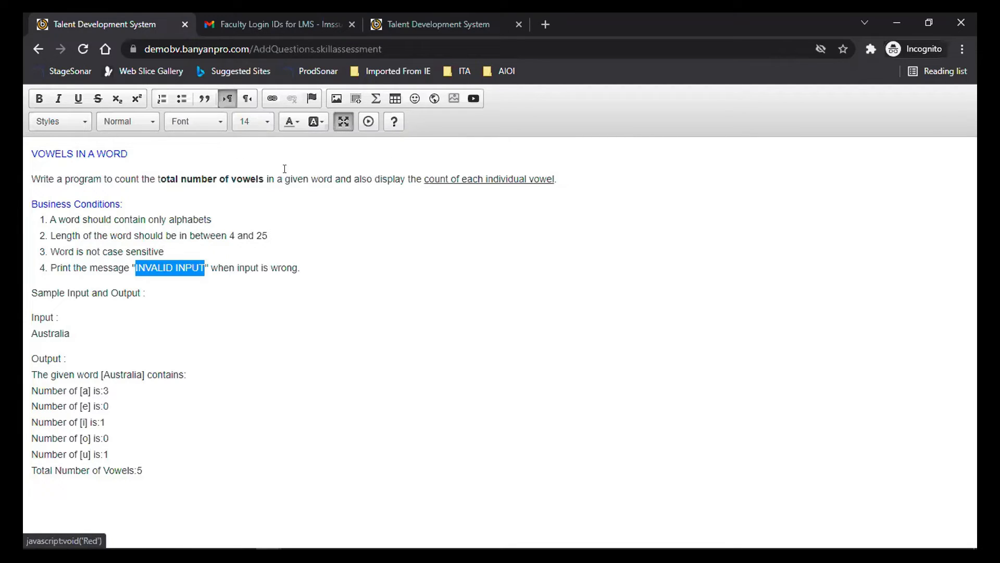
# Step: Make the "Sample Input and Output :", "Input :" and "Output :" headings bold and restore the editor to its normal size
pyautogui.moveTo(149, 295); pyautogui.dragTo(28, 292)
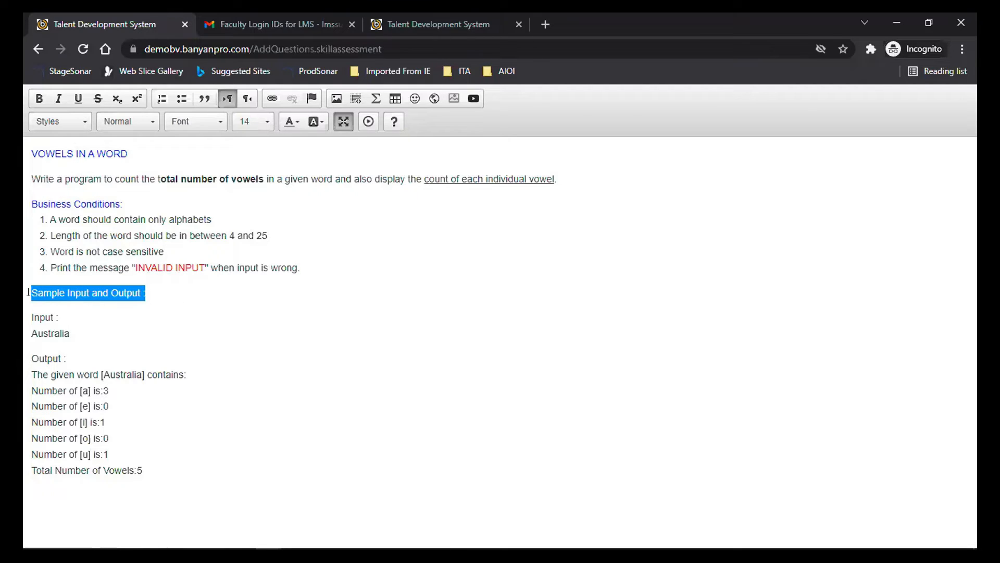
pyautogui.hotkey('ctrl', 'b')
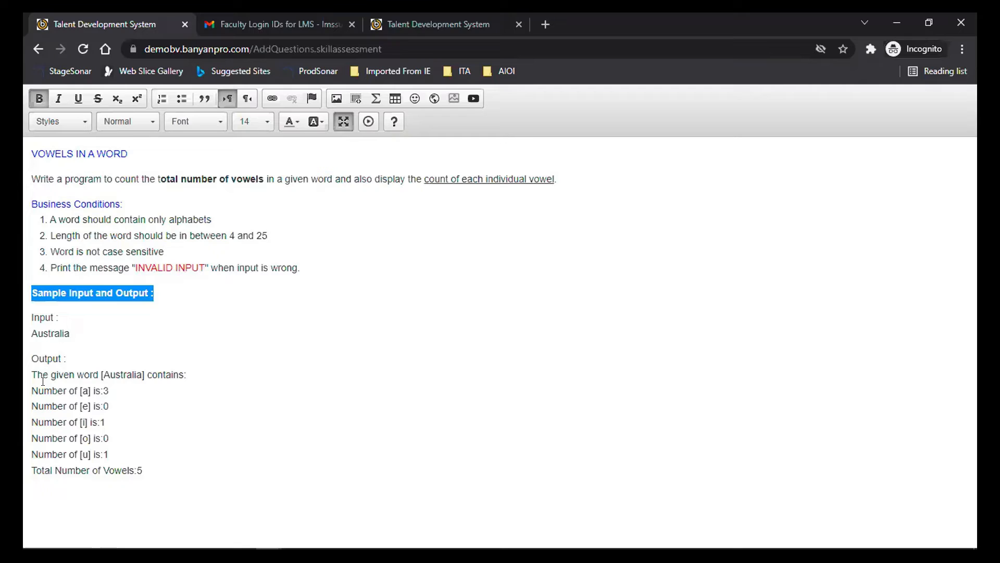
pyautogui.moveTo(72, 321); pyautogui.dragTo(28, 309)
pyautogui.hotkey('ctrl', 'b')
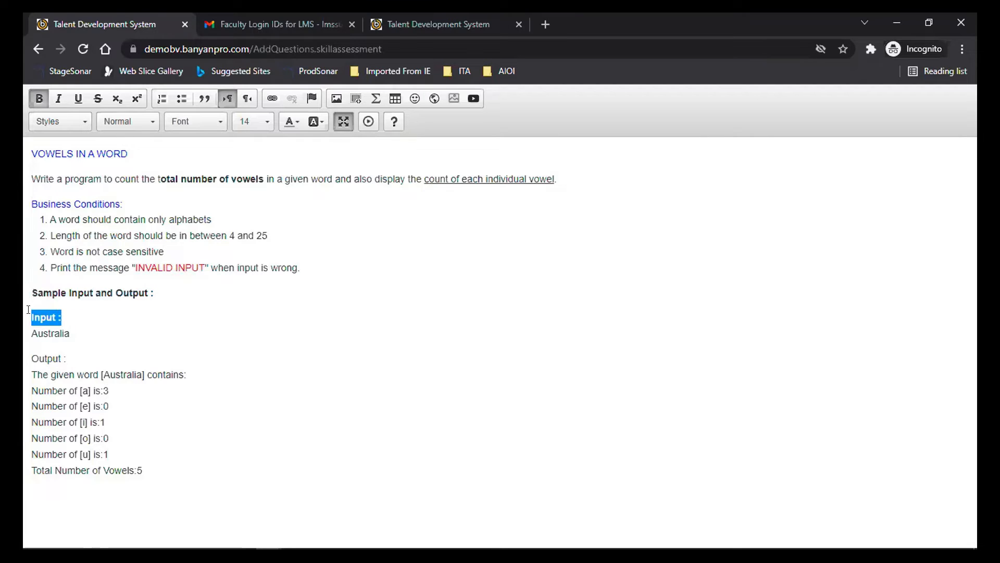
pyautogui.press('Down')
pyautogui.press('Down')
pyautogui.hotkey('shift', 'End')
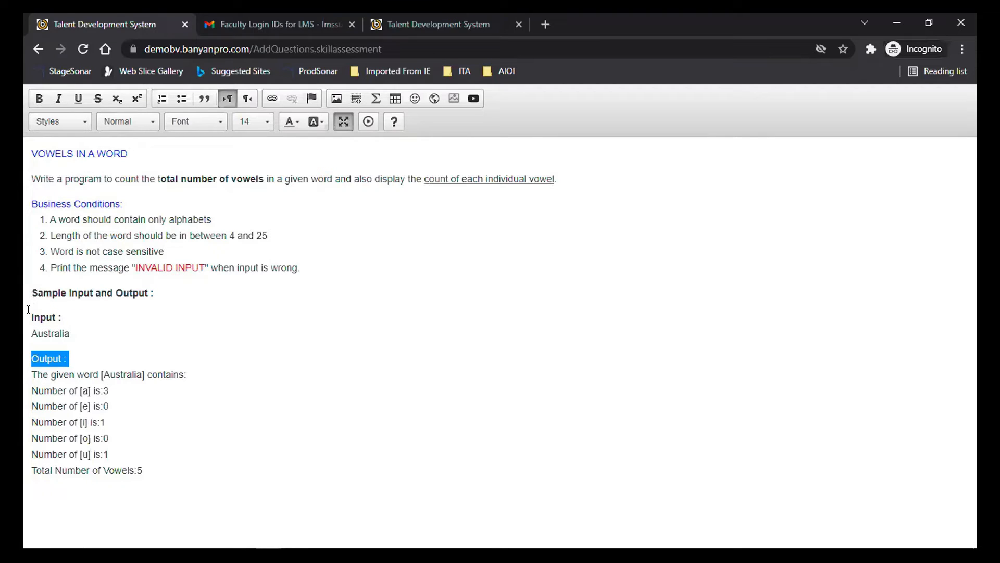
pyautogui.hotkey('ctrl', 'b')
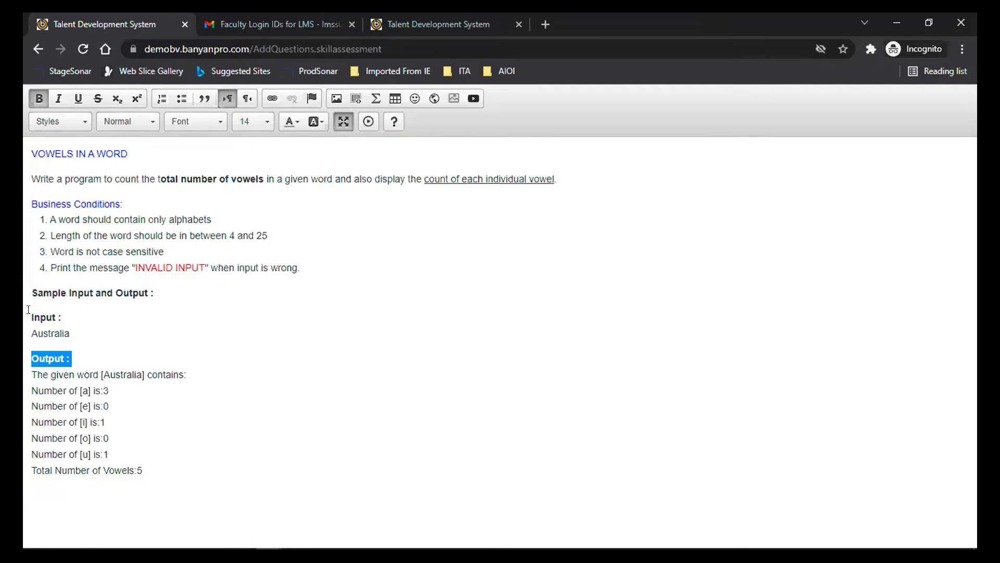
pyautogui.click(344, 121)
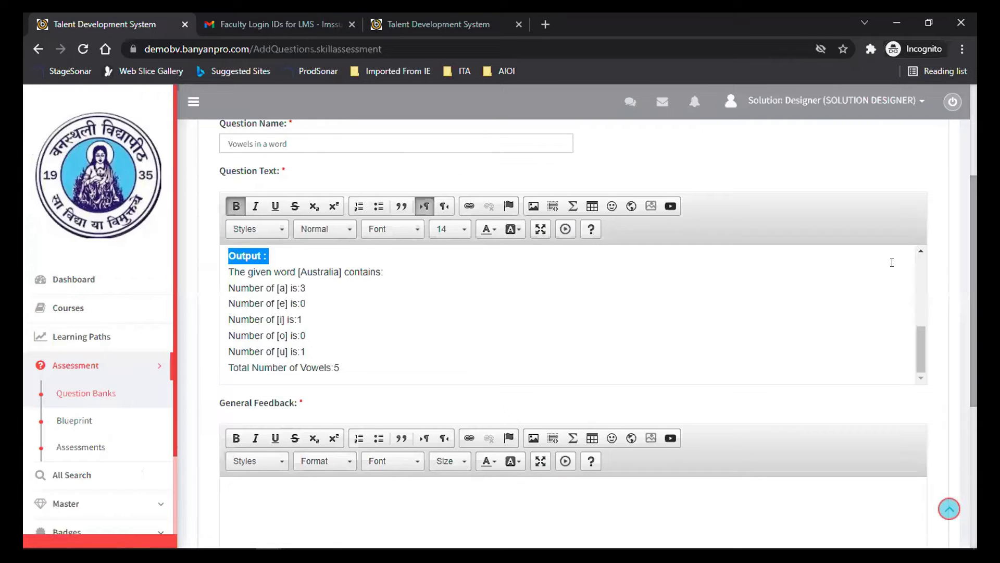
pyautogui.scroll(-1, 977, 307)
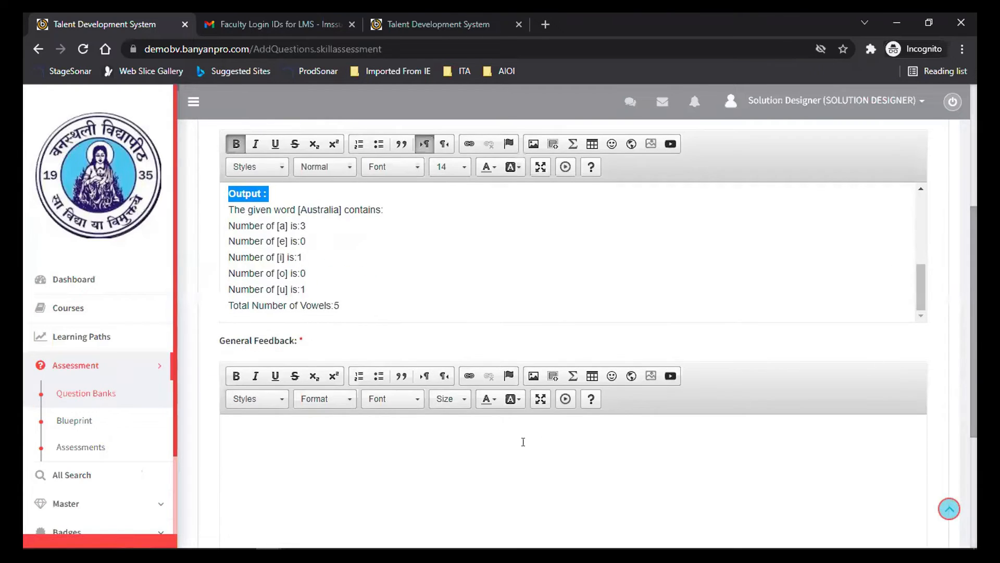
pyautogui.hotkey('alt', 'Tab')
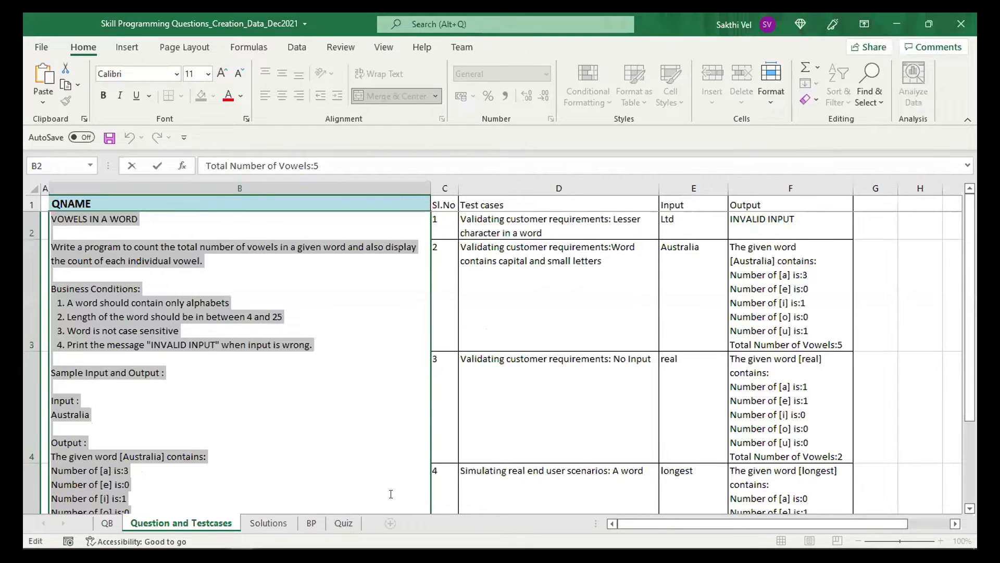
pyautogui.click(390, 493)
pyautogui.hotkey('ctrl', 'a')
pyautogui.hotkey('alt', 'Tab')
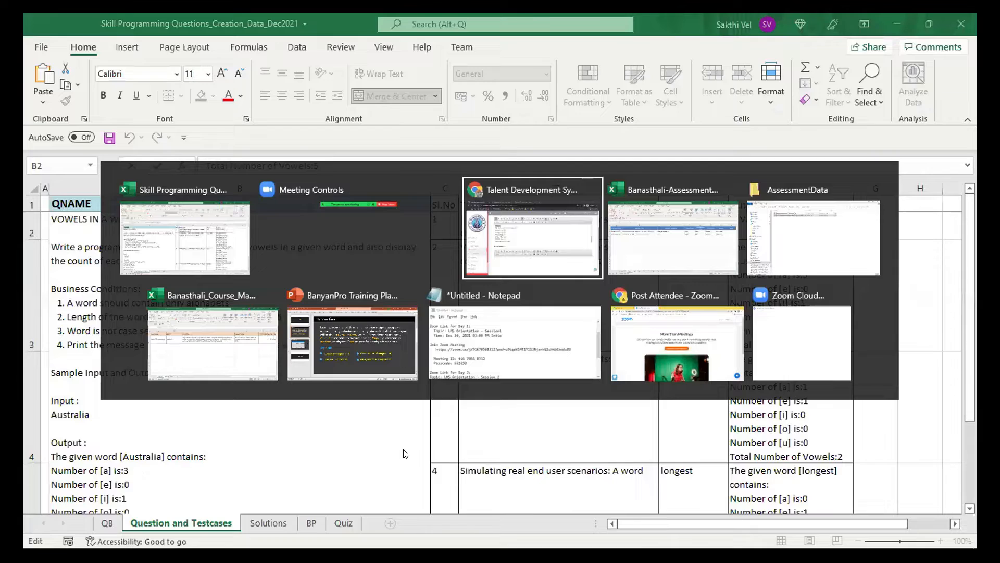
# Step: Enter "Attention to detail", "problem solving" and "critical thinking" on separate lines as the General Feedback
pyautogui.click(268, 435)
pyautogui.write('At')
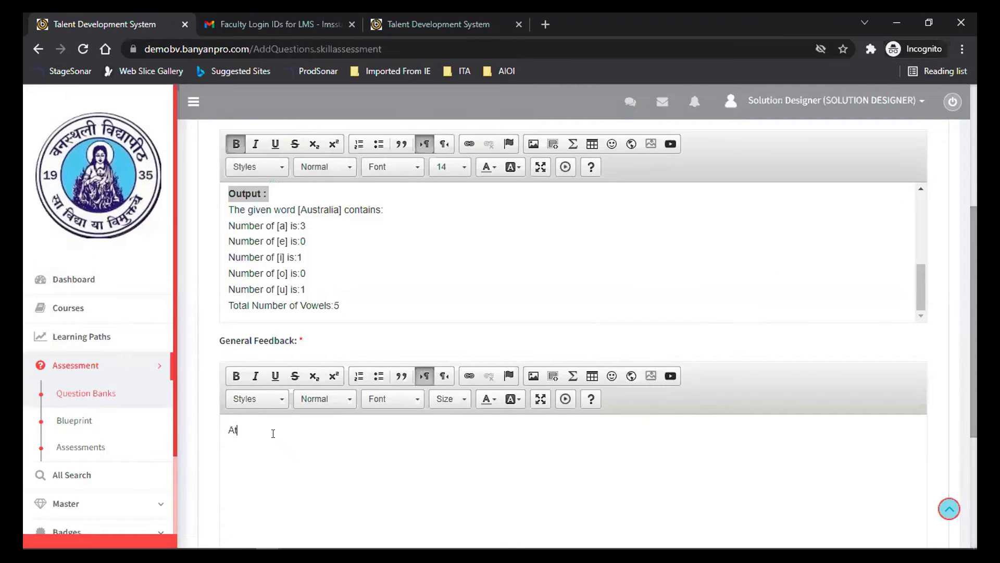
pyautogui.write('tention to detail')
pyautogui.press('Return')
pyautogui.write('problem solvi')
pyautogui.write('ng ')
pyautogui.write('crit')
pyautogui.write('ical')
pyautogui.write(' thni')
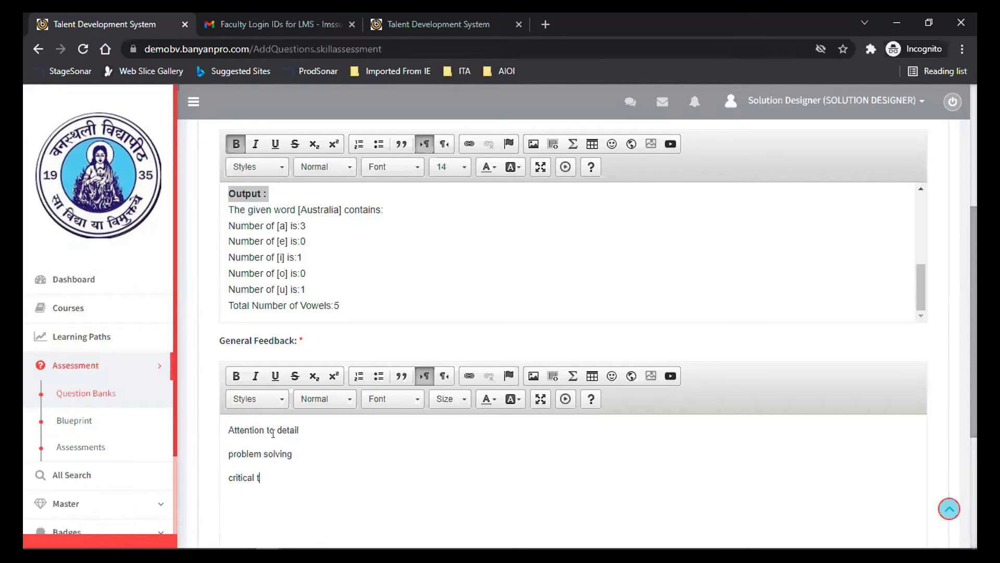
pyautogui.press('BackSpace')
pyautogui.press('BackSpace')
pyautogui.write('inking')
# Step: Set the question's category to Apply
pyautogui.scroll(-4, 273, 433)
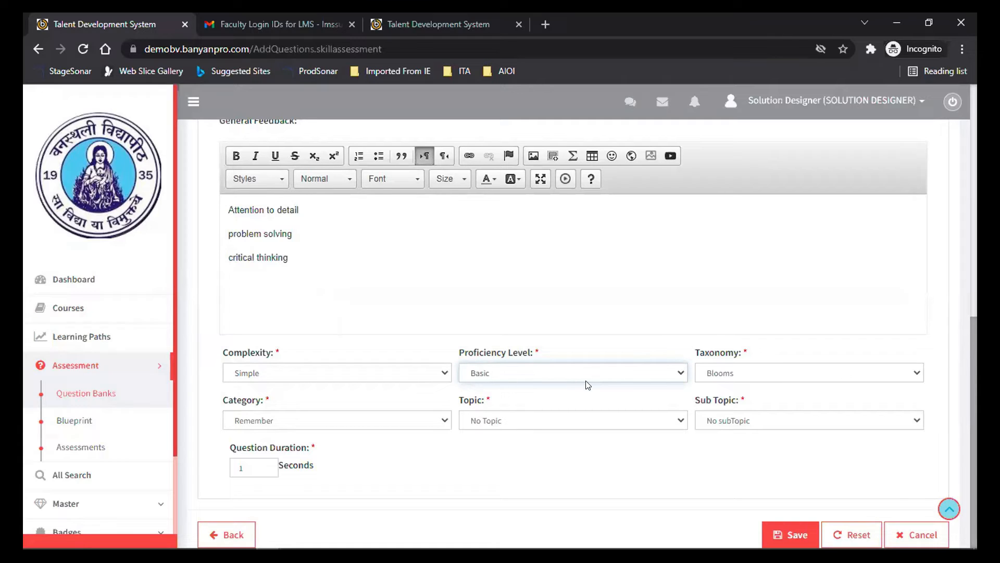
pyautogui.click(352, 423)
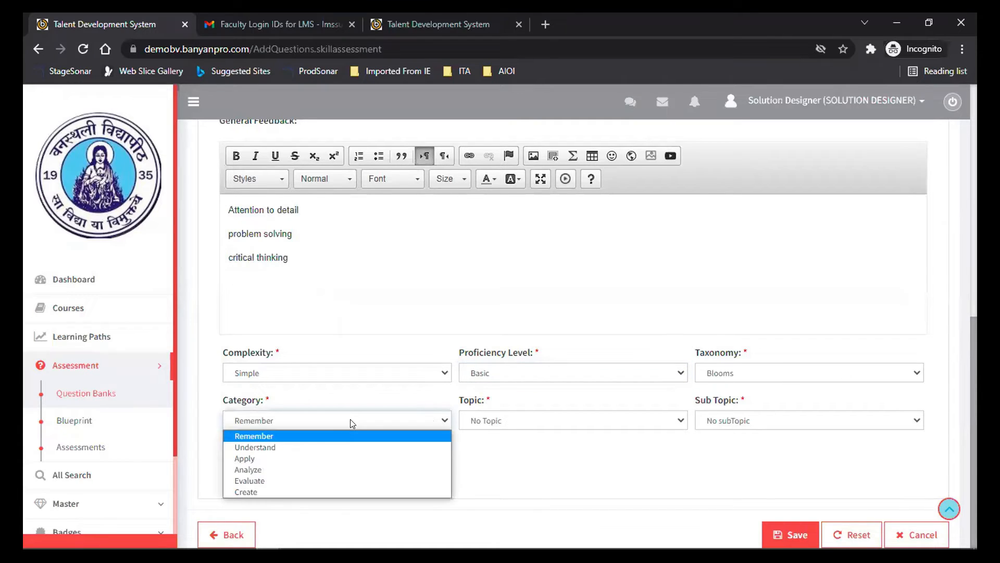
pyautogui.click(286, 458)
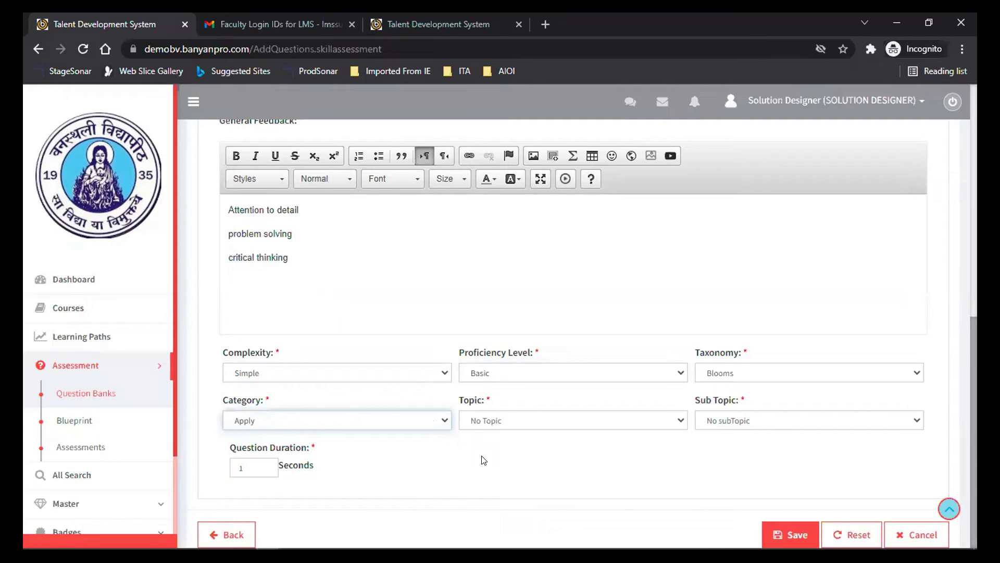
# Step: Set the question duration to 3600 seconds and save the general details
pyautogui.doubleClick(241, 467)
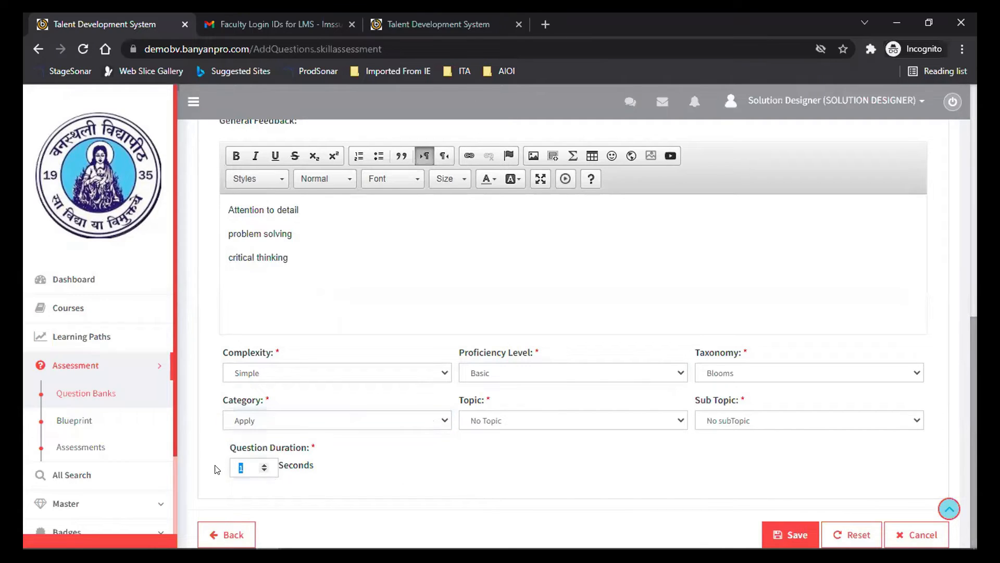
pyautogui.write('366')
pyautogui.press('BackSpace')
pyautogui.press('BackSpace')
pyautogui.write('600')
pyautogui.scroll(1, 763, 491)
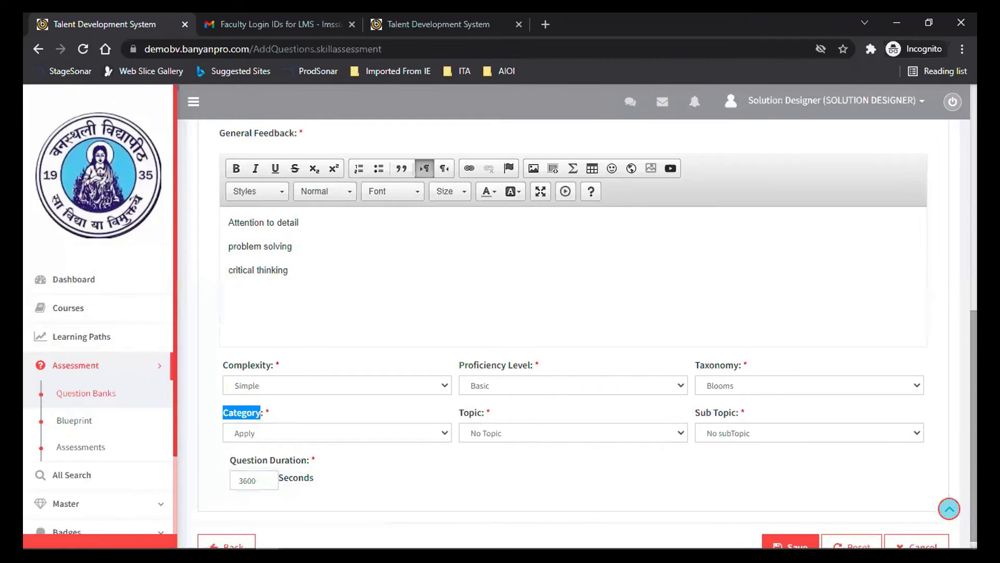
pyautogui.click(790, 544)
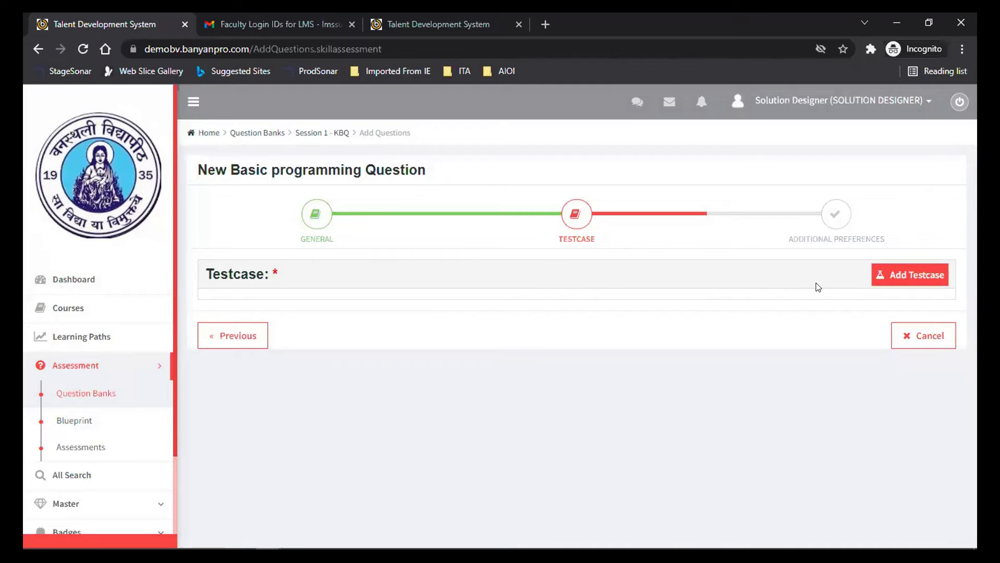
# Step: Start a new test case of type Attention to detail with a mark of 5 and visibility set to Show
pyautogui.click(885, 276)
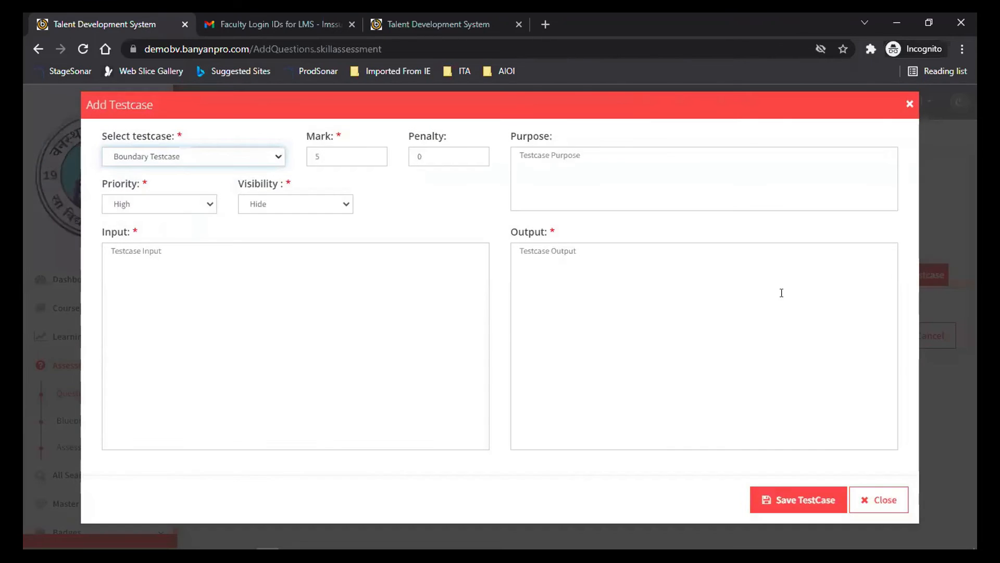
pyautogui.click(276, 162)
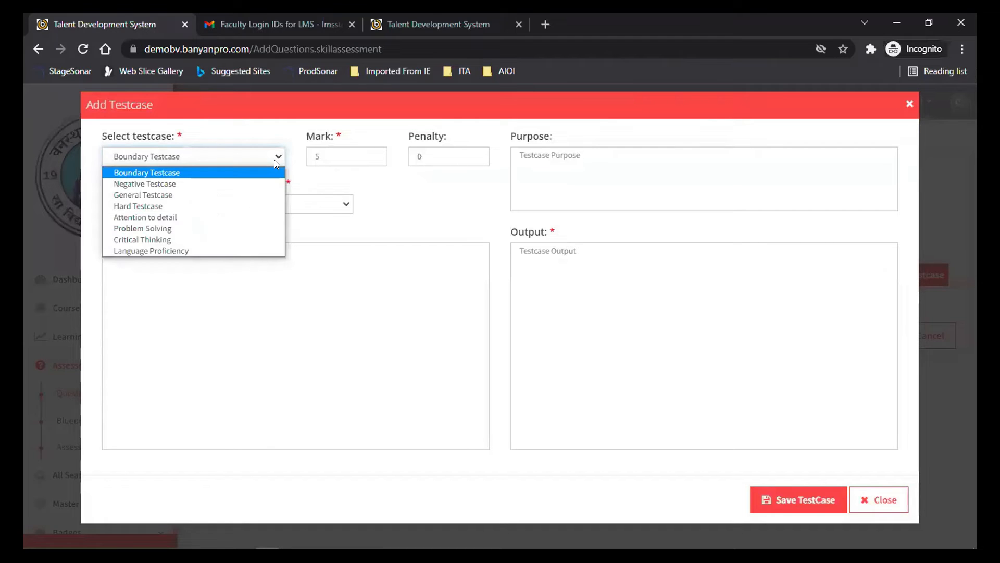
pyautogui.click(229, 218)
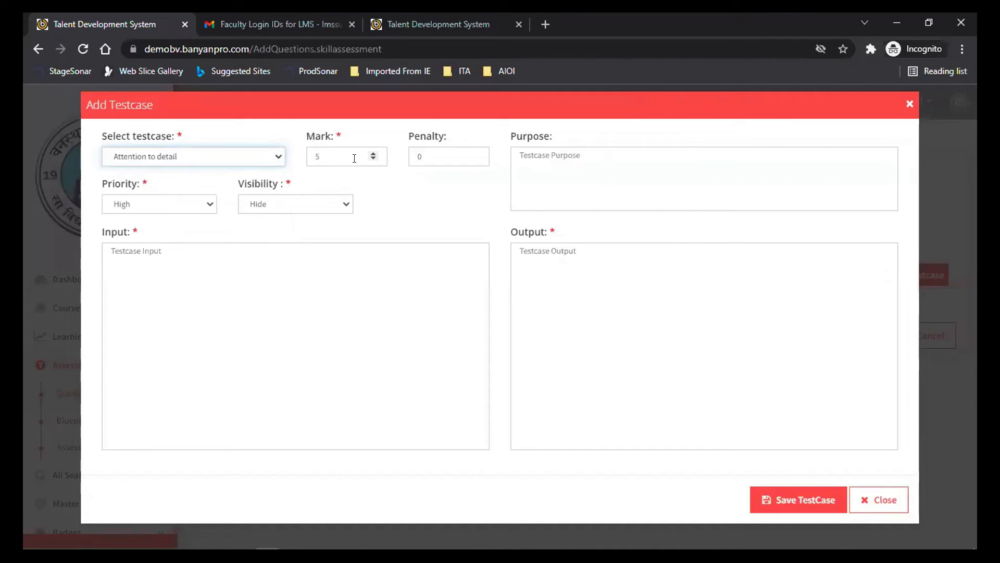
pyautogui.click(319, 156)
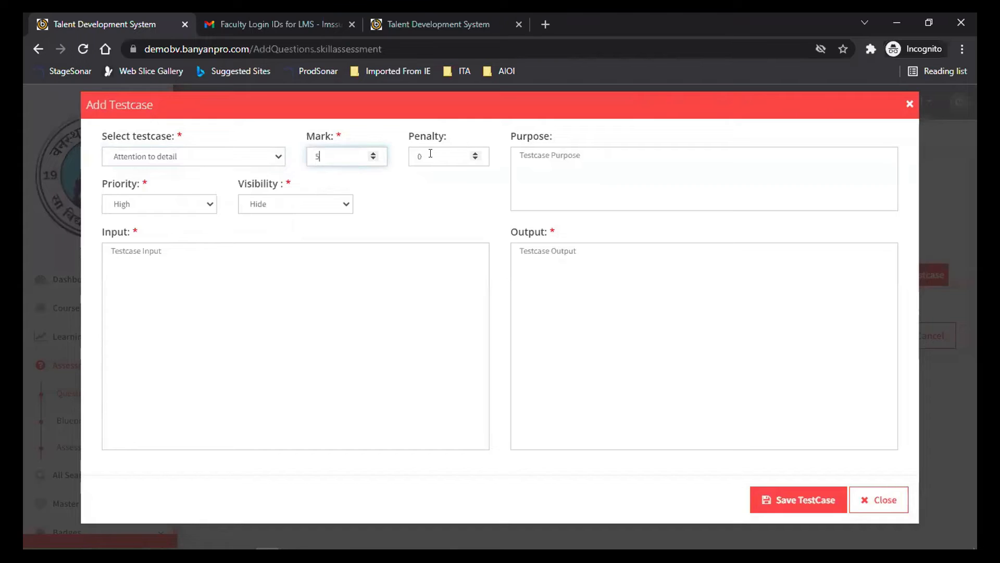
pyautogui.click(260, 204)
pyautogui.click(261, 220)
# Step: Copy "Validating customer requirements: Lesser character in a word" from test case 1 in the Excel workbook into the test case's Purpose
pyautogui.click(530, 182)
pyautogui.hotkey('alt', 'Tab')
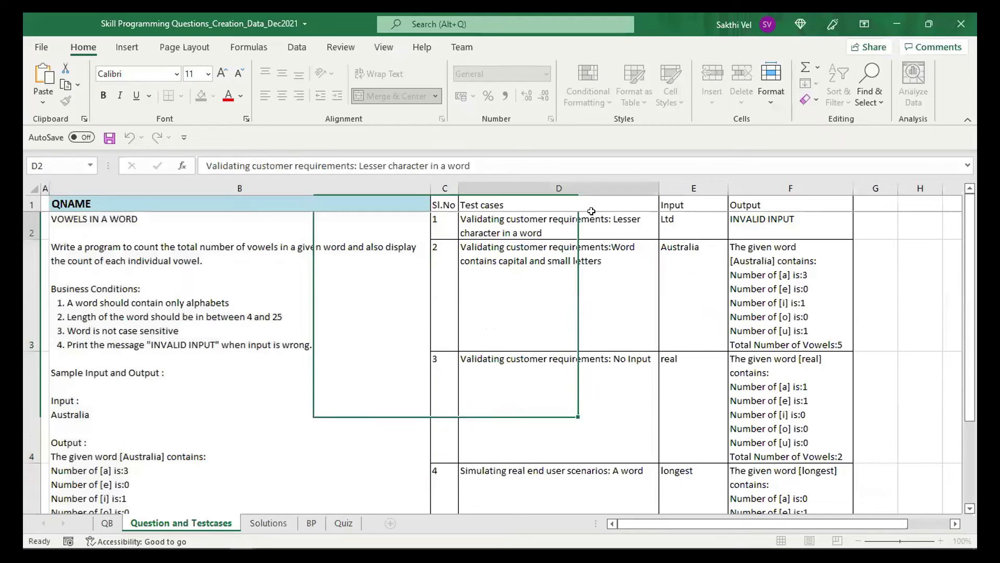
pyautogui.doubleClick(559, 231)
pyautogui.doubleClick(559, 232)
pyautogui.click(560, 231)
pyautogui.moveTo(559, 232); pyautogui.dragTo(447, 207)
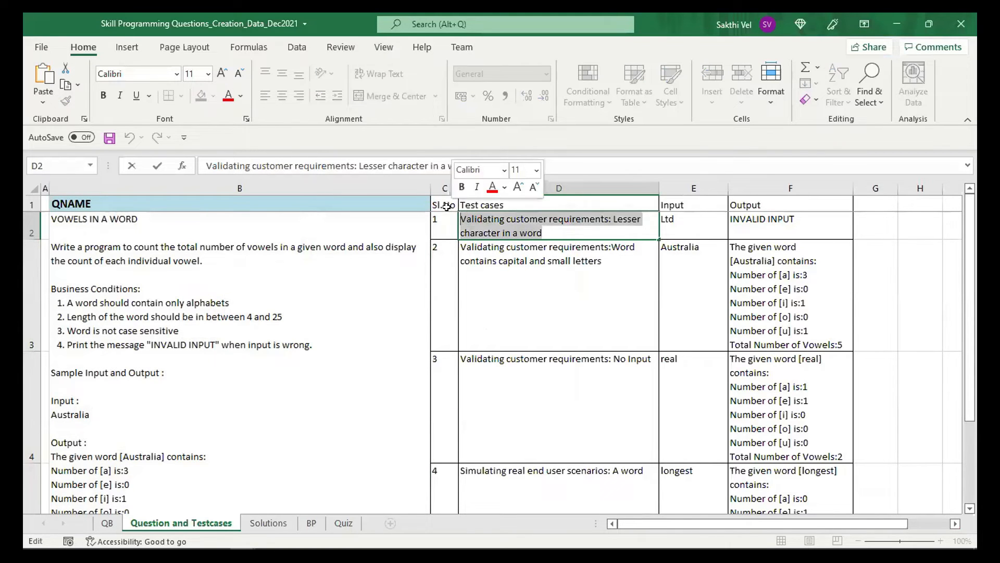
pyautogui.hotkey('ctrl', 'c')
pyautogui.hotkey('alt', 'Tab')
pyautogui.click(567, 188)
pyautogui.hotkey('ctrl', 'v')
# Step: Enter Ltd as the input and the workbook's "INVALID INPUT" as the output, and save the test case
pyautogui.hotkey('alt', 'Tab')
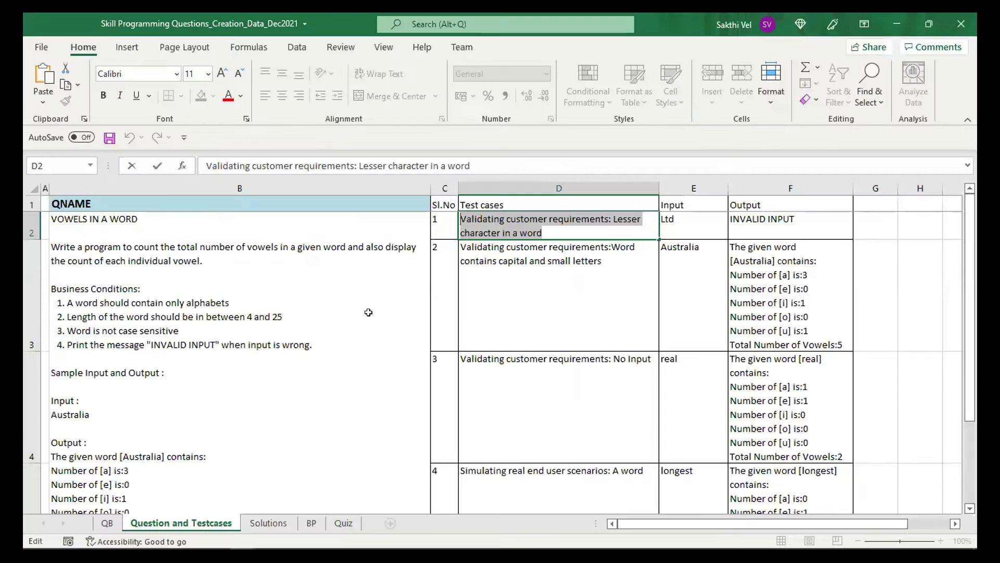
pyautogui.doubleClick(765, 225)
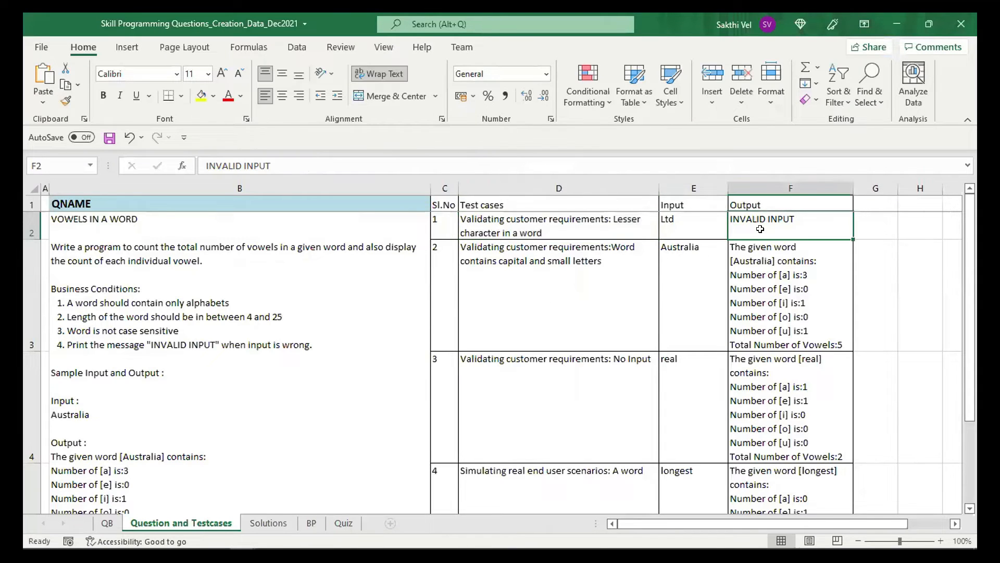
pyautogui.tripleClick(768, 225)
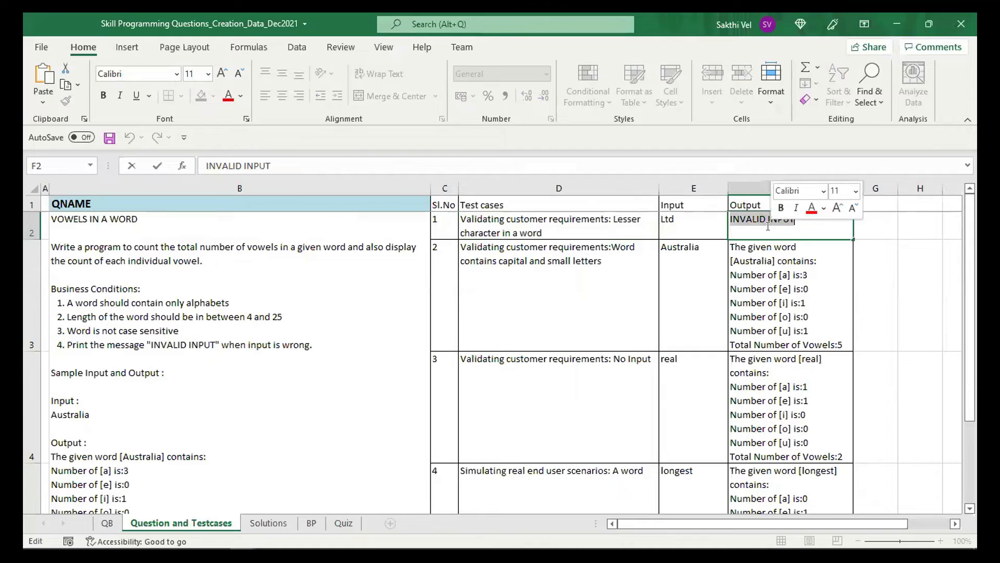
pyautogui.hotkey('alt', 'Tab')
pyautogui.write('Ltd')
pyautogui.press('Tab')
pyautogui.hotkey('ctrl', 'v')
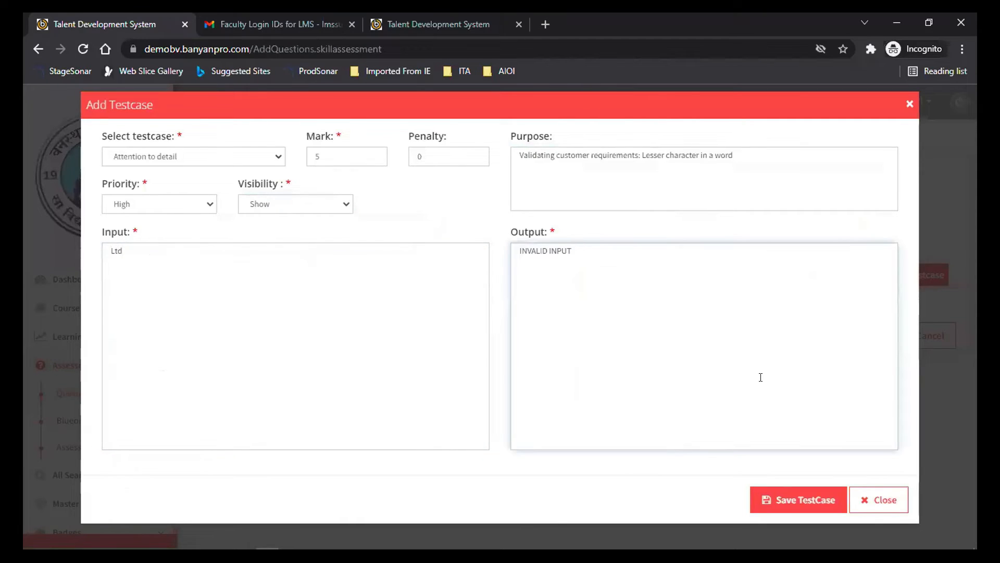
pyautogui.click(810, 500)
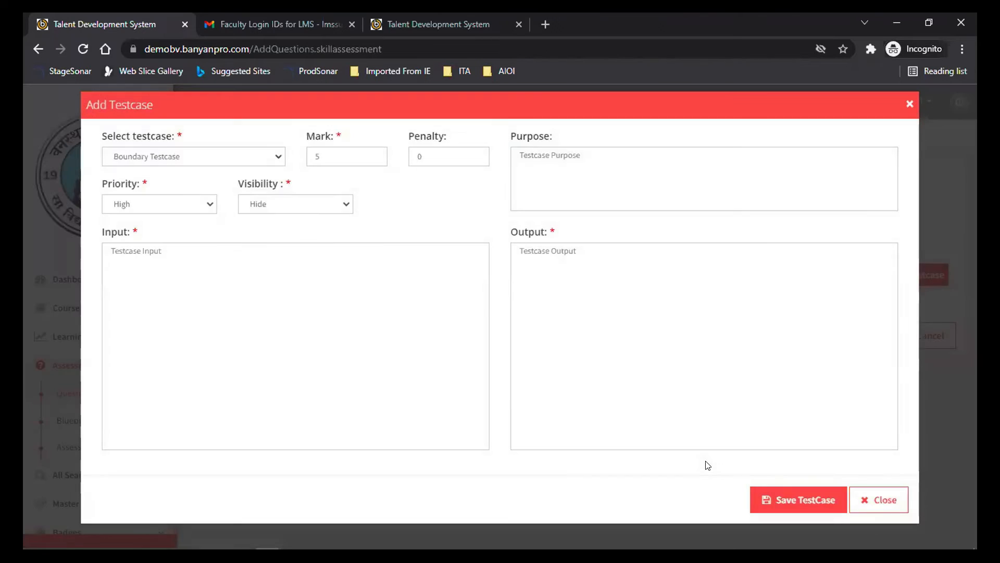
# Step: Copy the description of test case 2, about capital and small letters, from the Excel workbook into the new test case's Purpose
pyautogui.hotkey('alt', 'Tab')
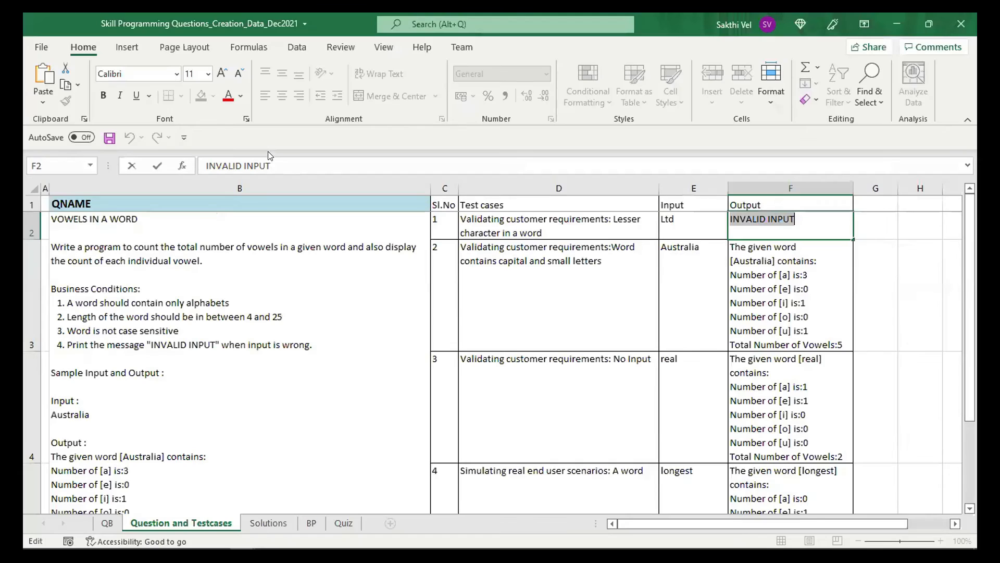
pyautogui.doubleClick(615, 257)
pyautogui.moveTo(615, 257); pyautogui.dragTo(410, 223)
pyautogui.hotkey('ctrl', 'c')
pyautogui.hotkey('alt', 'Tab')
pyautogui.click(591, 202)
pyautogui.hotkey('ctrl', 'v')
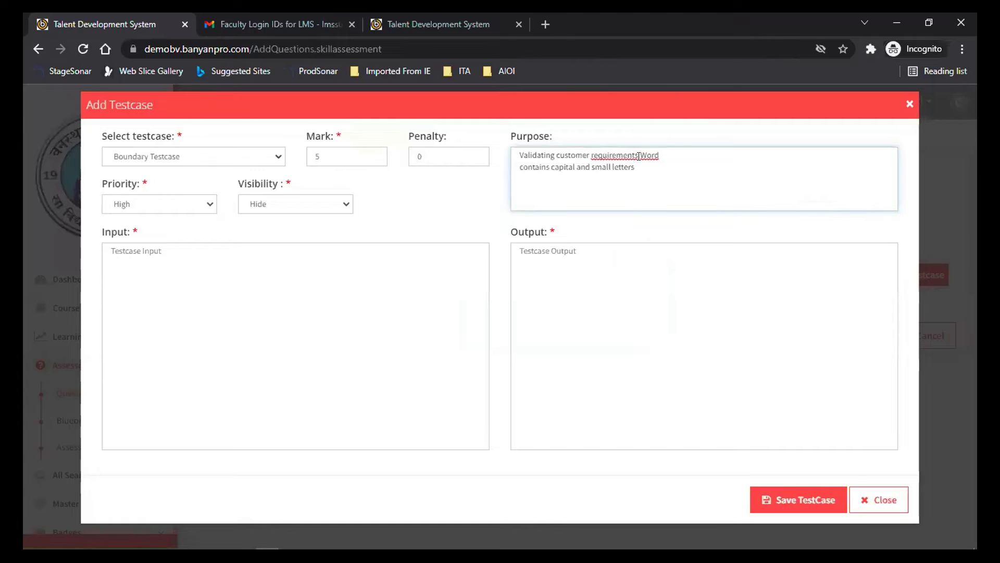
# Step: Tidy the Purpose into one line reading "Validating customer requirements: Word contains capital and small letters"
pyautogui.press('Home')
pyautogui.press('BackSpace')
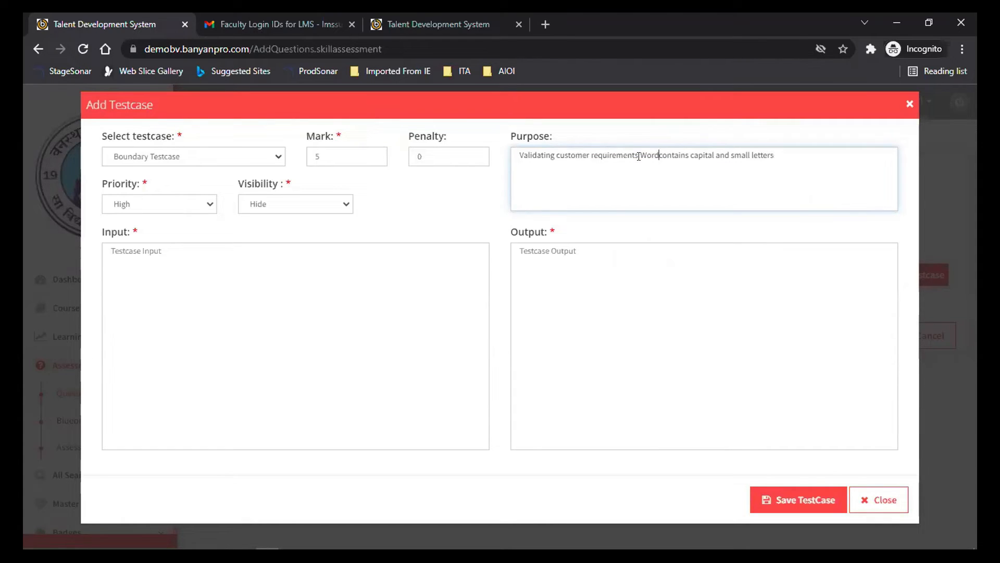
pyautogui.click(640, 155)
pyautogui.write(':')
# Step: Set the test case type to Problem Solving and copy Australia from the Excel workbook as its input
pyautogui.click(259, 158)
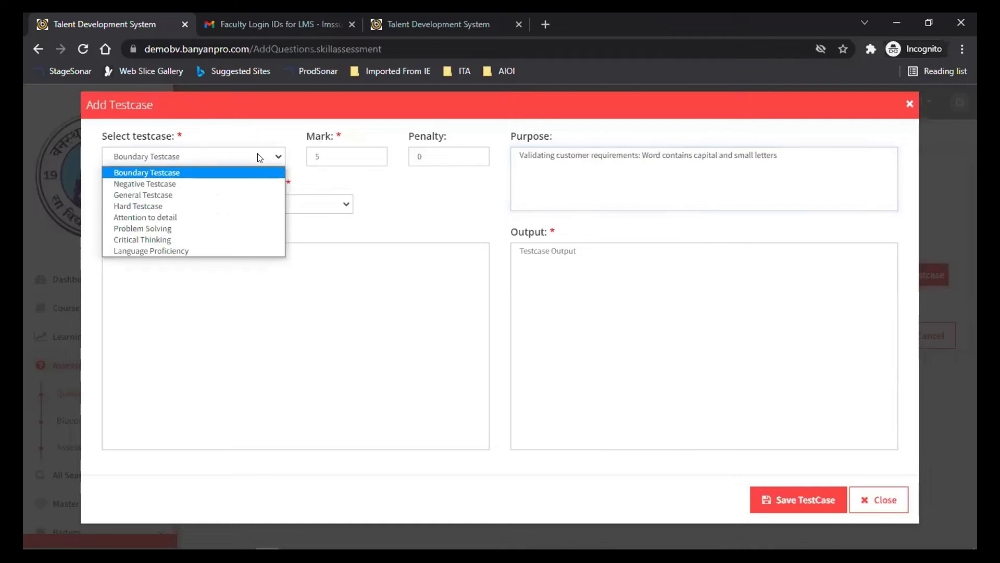
pyautogui.click(188, 229)
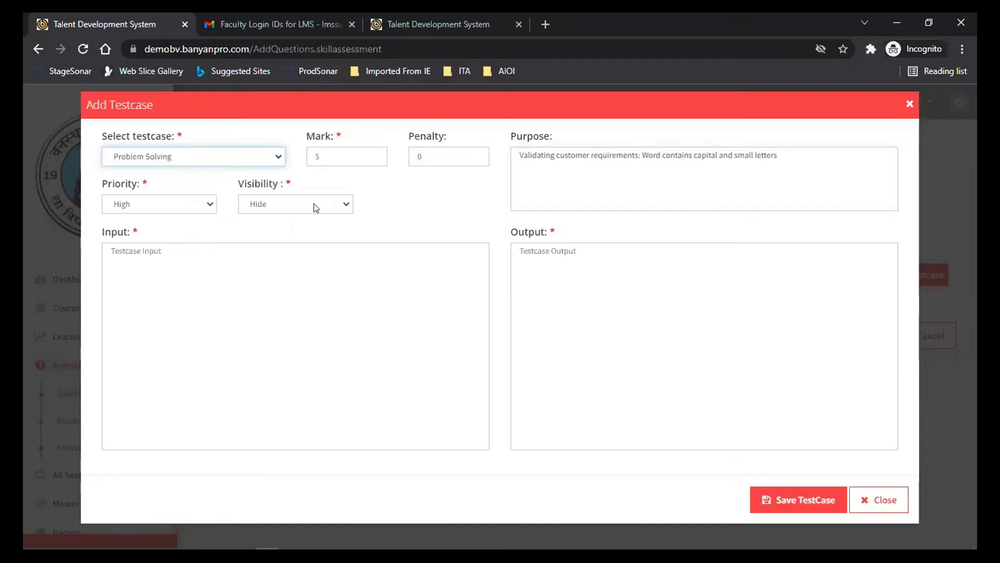
pyautogui.click(276, 281)
pyautogui.hotkey('alt', 'Tab')
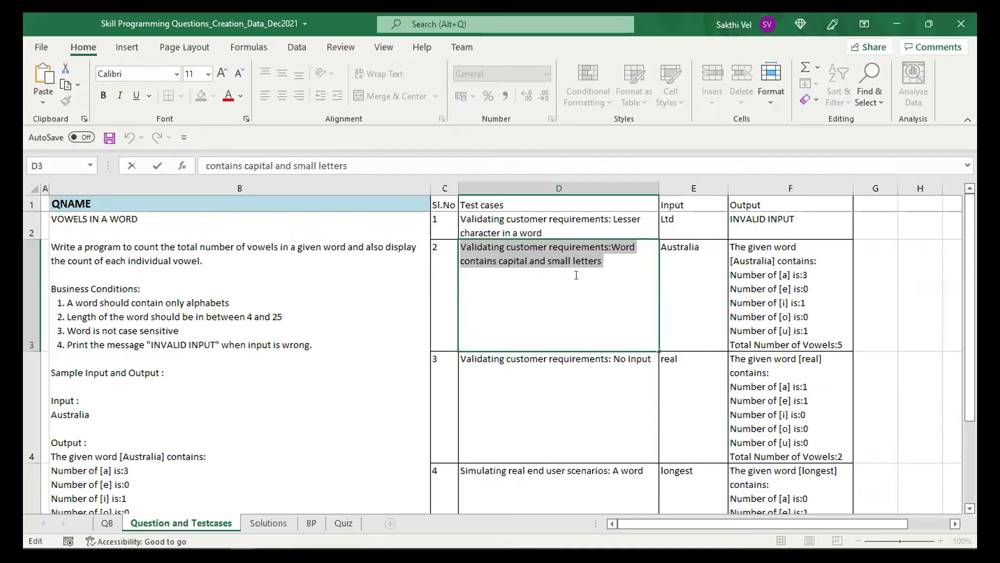
pyautogui.click(677, 246)
pyautogui.doubleClick(678, 244)
pyautogui.hotkey('ctrl', 'c')
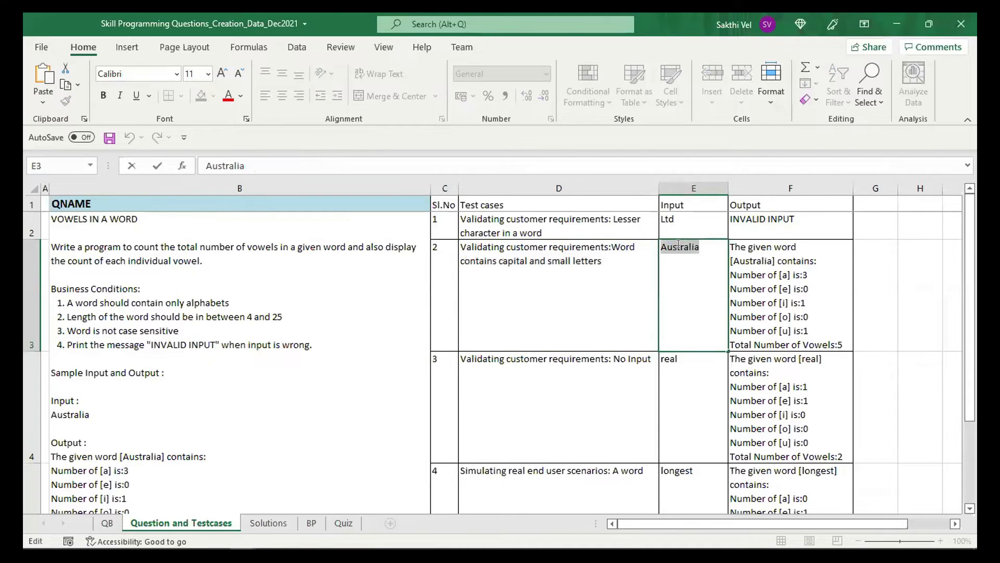
pyautogui.hotkey('alt', 'Tab')
pyautogui.hotkey('ctrl', 'v')
pyautogui.press('Tab')
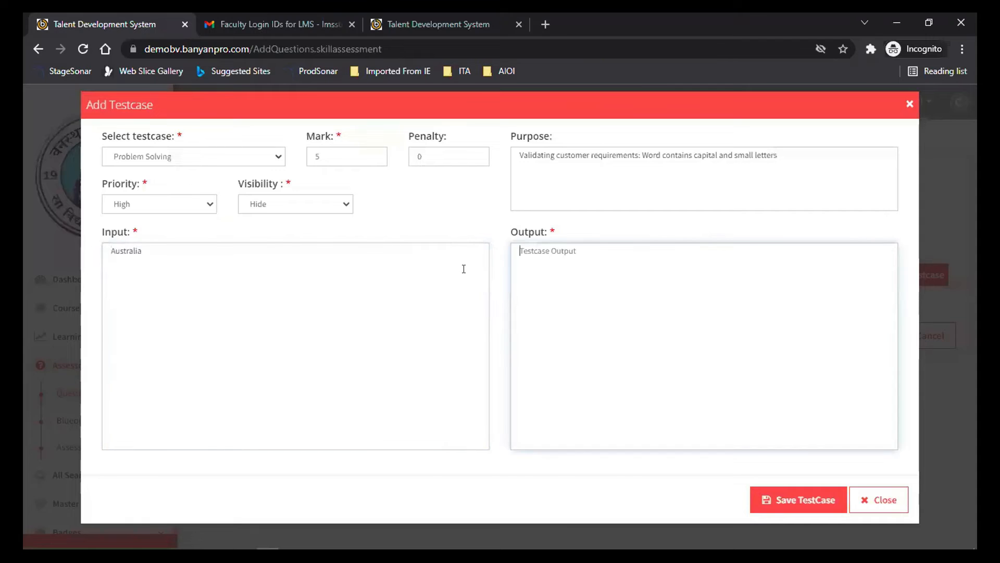
# Step: Copy the full expected output for Australia from the Excel workbook into the test case's Output and save the test case
pyautogui.hotkey('alt', 'Tab')
pyautogui.click(837, 342)
pyautogui.doubleClick(837, 342)
pyautogui.hotkey('ctrl', 'shift', 'Home')
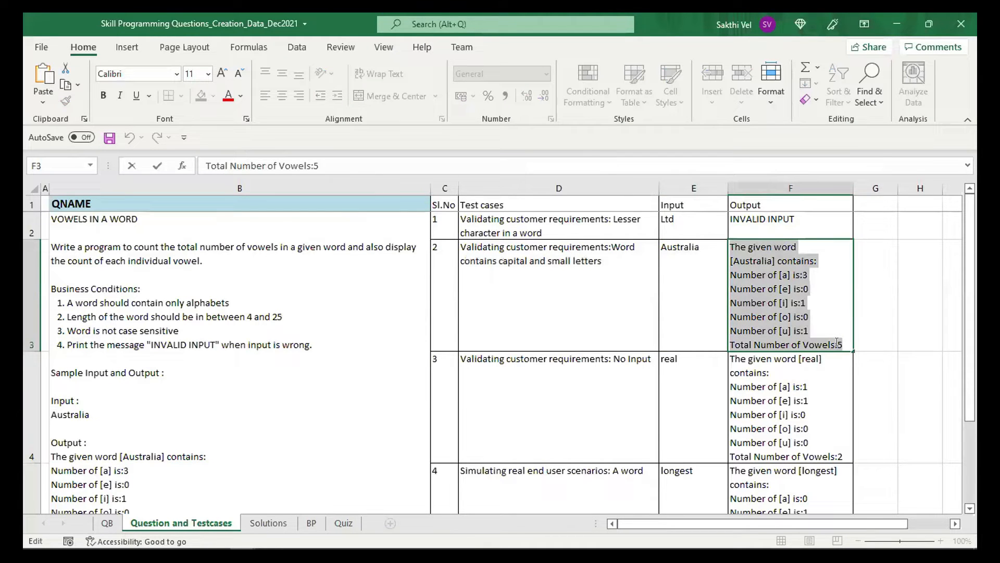
pyautogui.hotkey('ctrl', 'c')
pyautogui.hotkey('alt', 'Tab')
pyautogui.hotkey('ctrl', 'v')
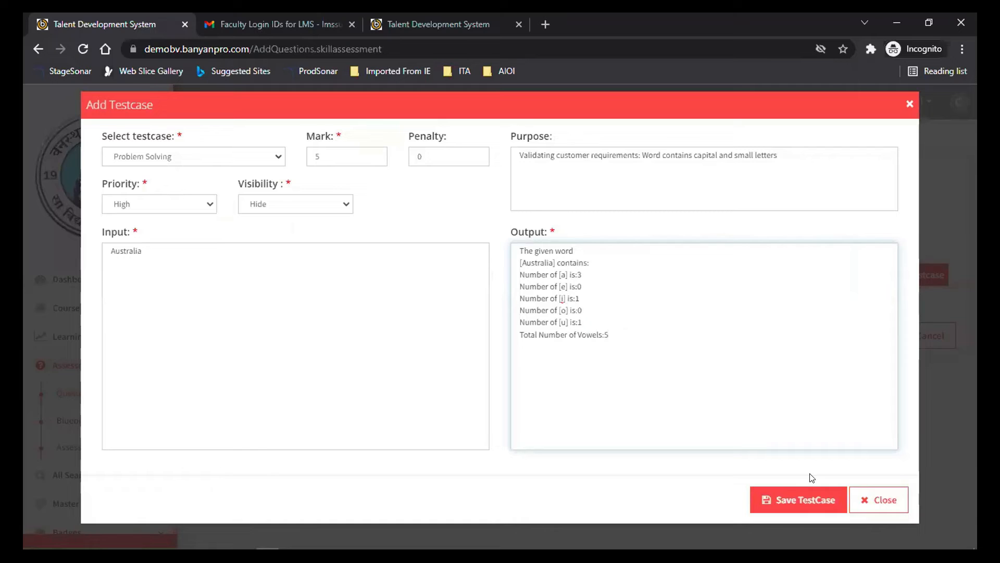
pyautogui.click(805, 498)
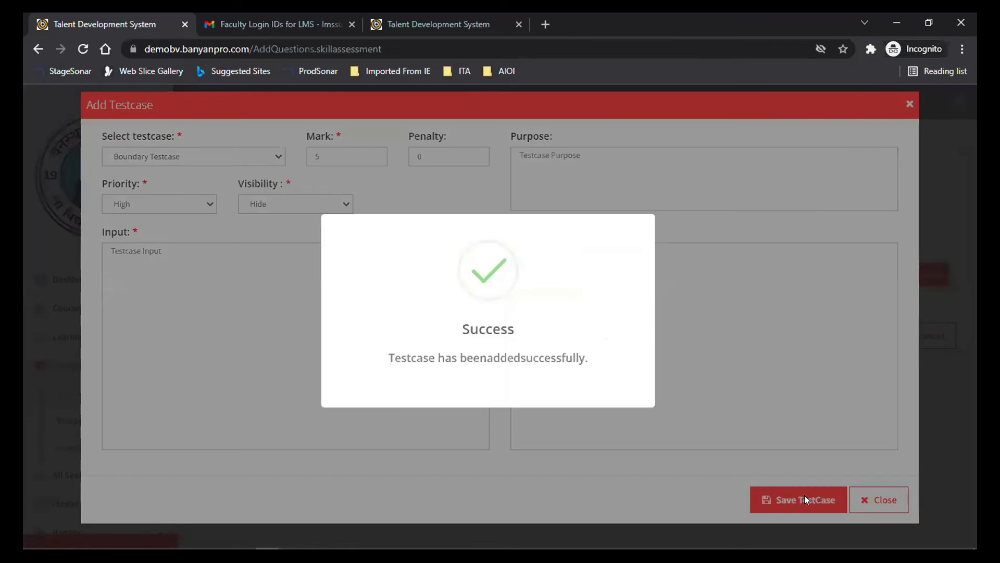
# Step: Copy the description of test case 5, about a word with a letter completely, from the Excel workbook into the new test case's Purpose
pyautogui.hotkey('alt', 'Tab')
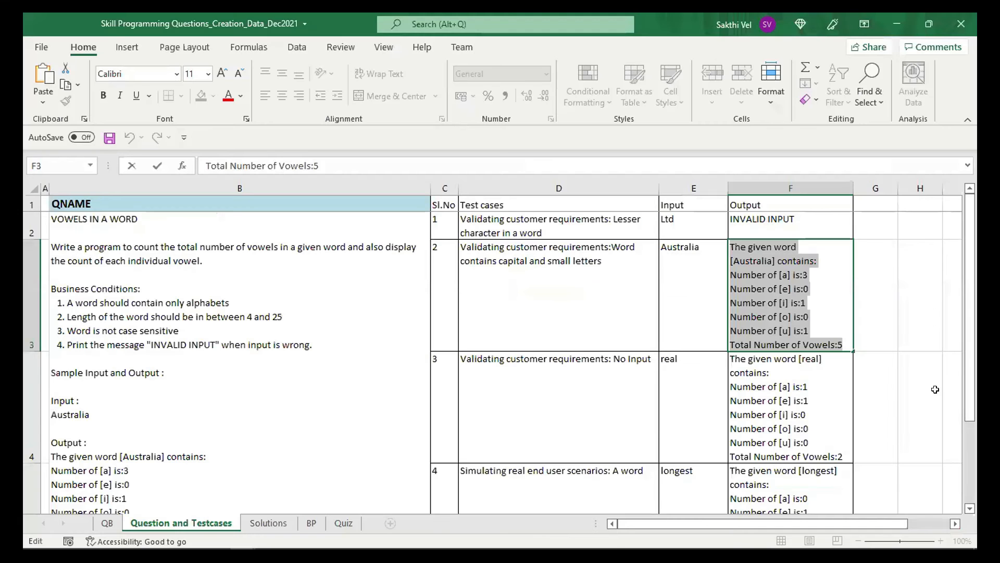
pyautogui.moveTo(969, 353); pyautogui.dragTo(973, 400)
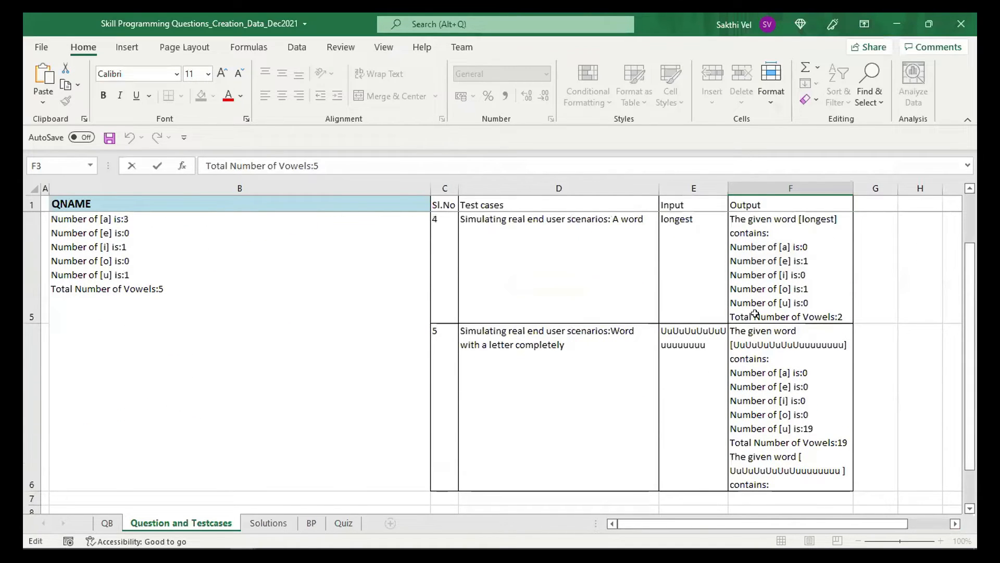
pyautogui.doubleClick(575, 346)
pyautogui.moveTo(570, 346); pyautogui.dragTo(448, 320)
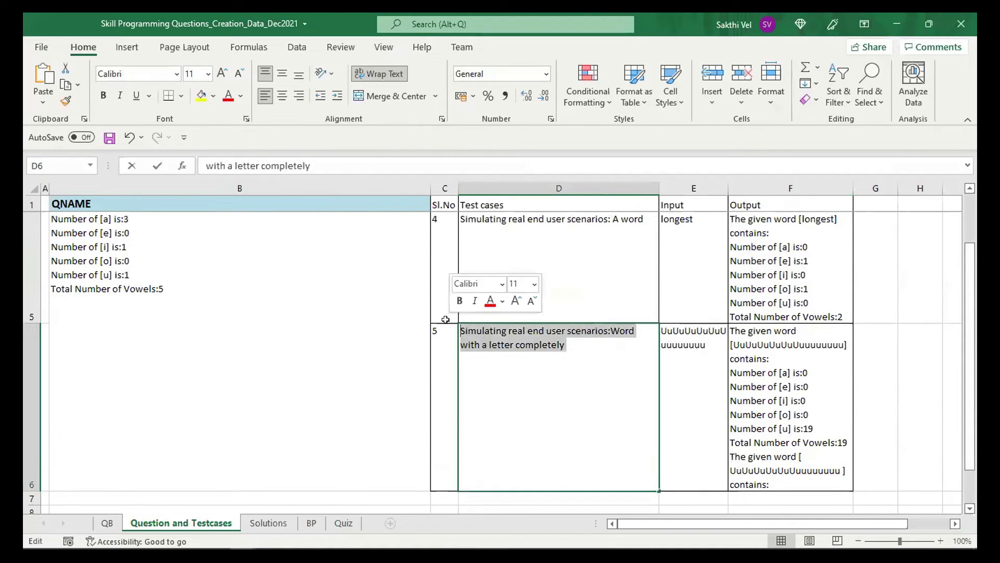
pyautogui.hotkey('ctrl', 'c')
pyautogui.hotkey('alt', 'Tab')
pyautogui.click(592, 157)
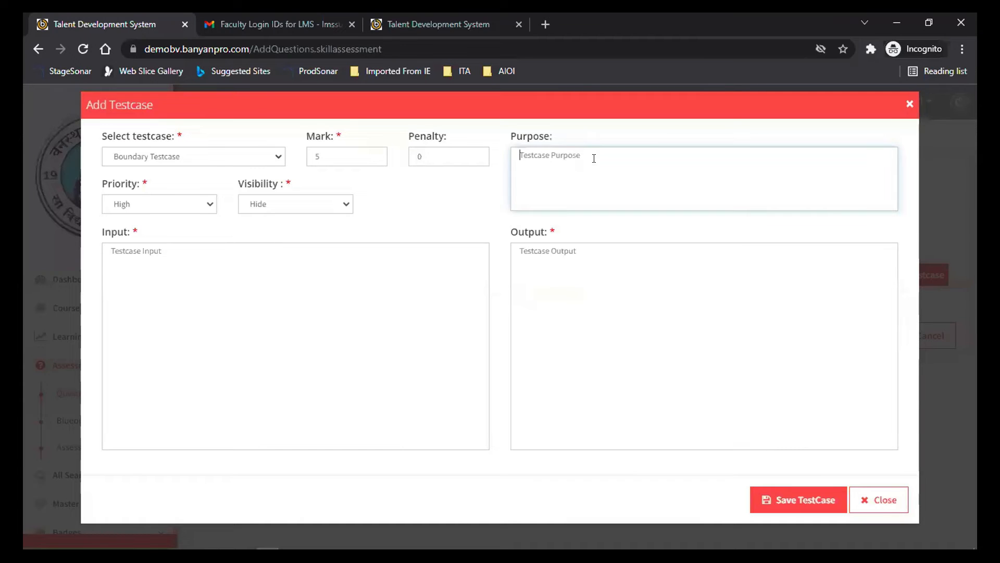
pyautogui.hotkey('ctrl', 'v')
# Step: Tidy the Purpose into one line reading "Simulating real end user scenarios: Word with a letter completely"
pyautogui.click(519, 166)
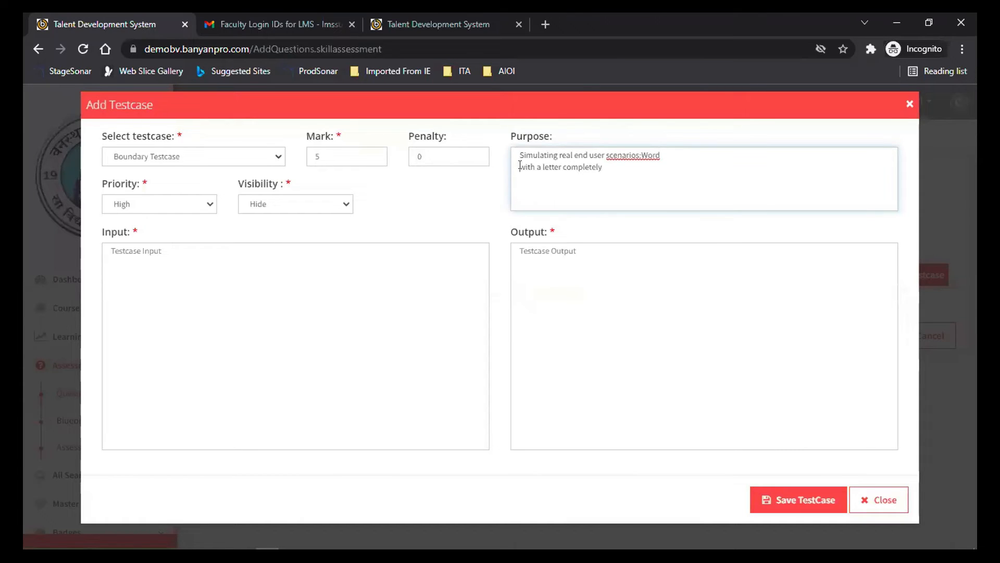
pyautogui.press('BackSpace')
pyautogui.press('Left')
pyautogui.press('Left')
pyautogui.press('Left')
pyautogui.press('Left')
pyautogui.press('Left')
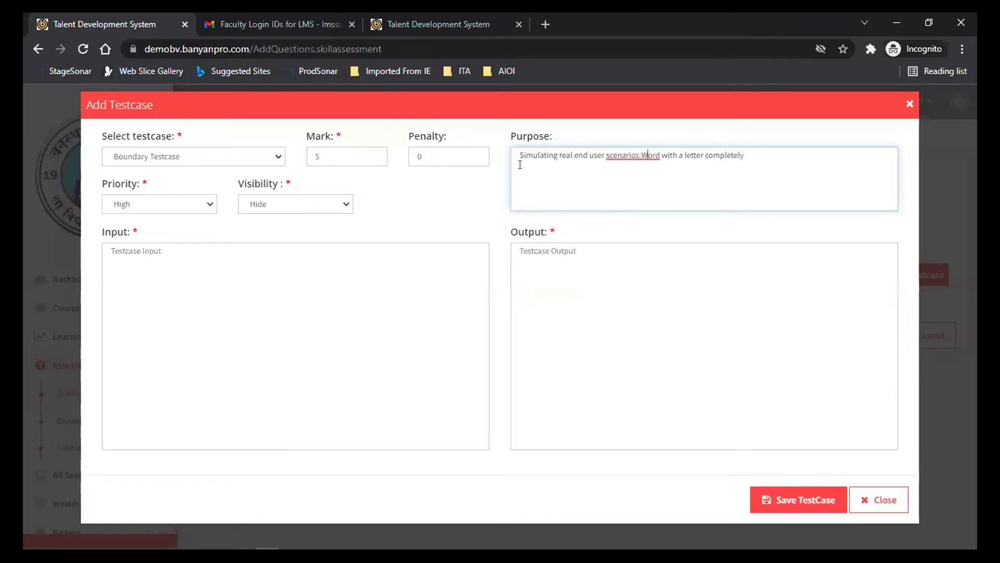
# Step: Set the test case type to Critical Thinking and copy the all-u word of test case 5 from the Excel workbook as its input
pyautogui.click(270, 162)
pyautogui.click(201, 238)
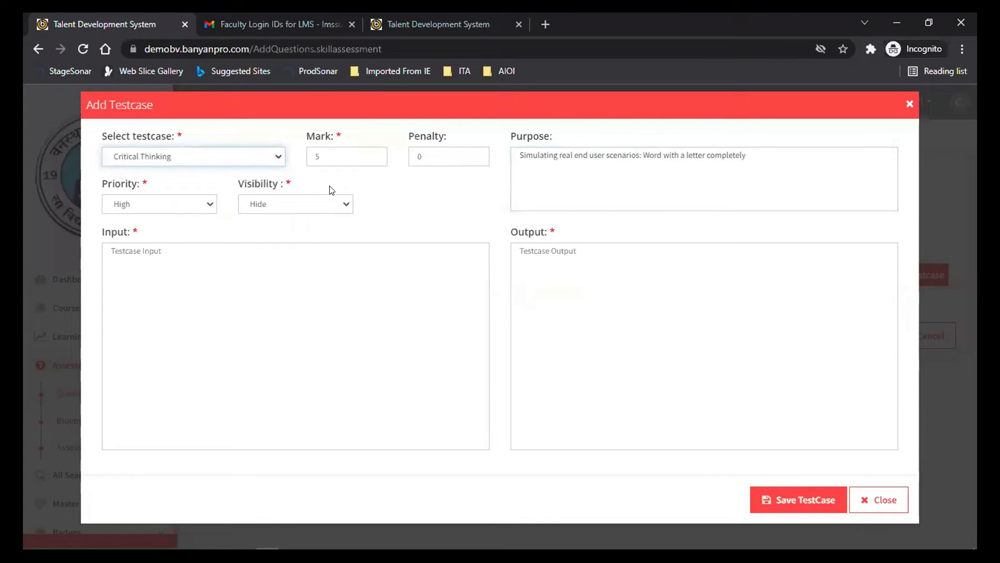
pyautogui.click(325, 280)
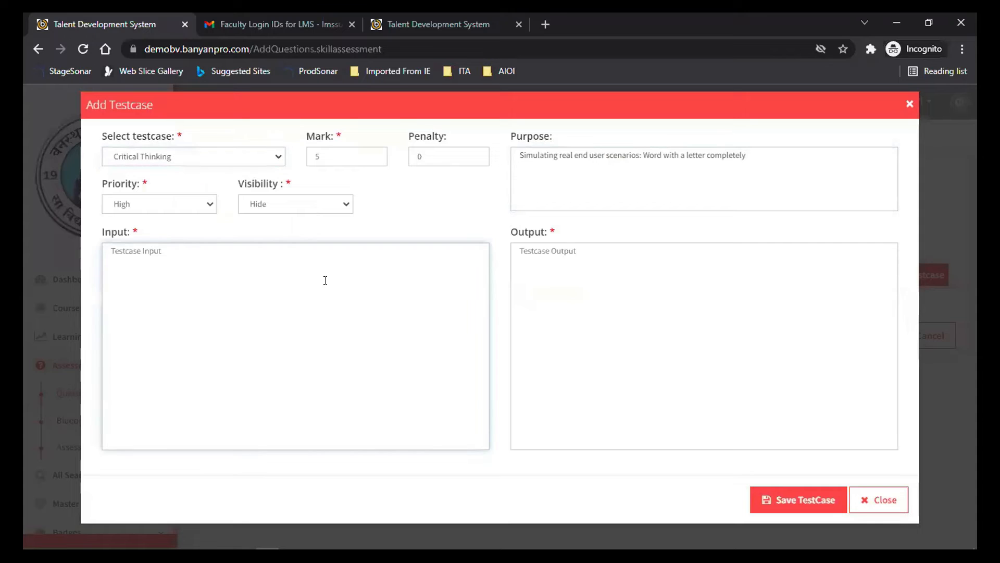
pyautogui.hotkey('alt', 'Tab')
pyautogui.doubleClick(694, 334)
pyautogui.doubleClick(694, 335)
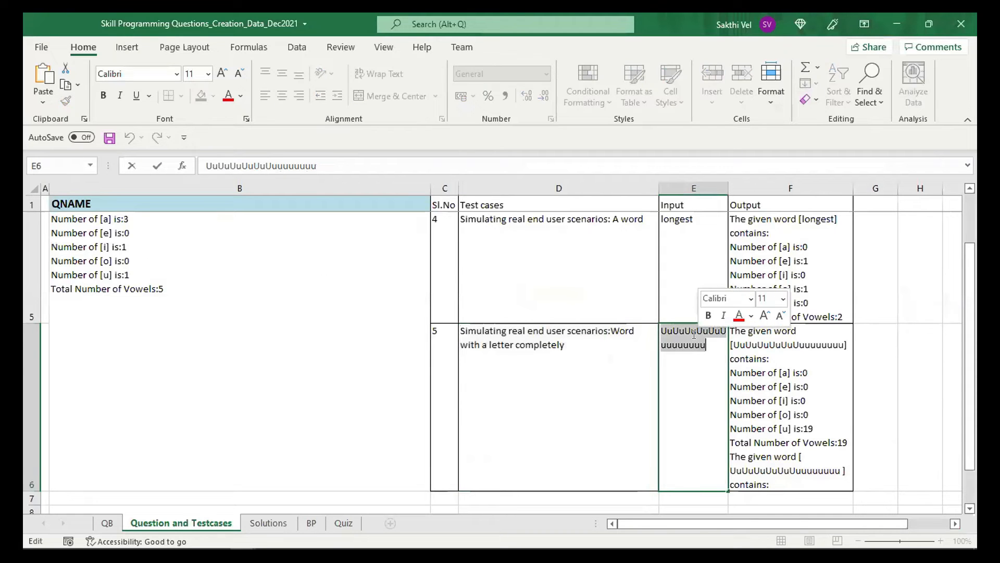
pyautogui.hotkey('ctrl', 'c')
pyautogui.hotkey('alt', 'Tab')
pyautogui.hotkey('ctrl', 'v')
pyautogui.press('Tab')
# Step: Copy the full expected output of test case 5 from the Excel workbook into the test case's Output and save the test case
pyautogui.hotkey('alt', 'Tab')
pyautogui.doubleClick(761, 359)
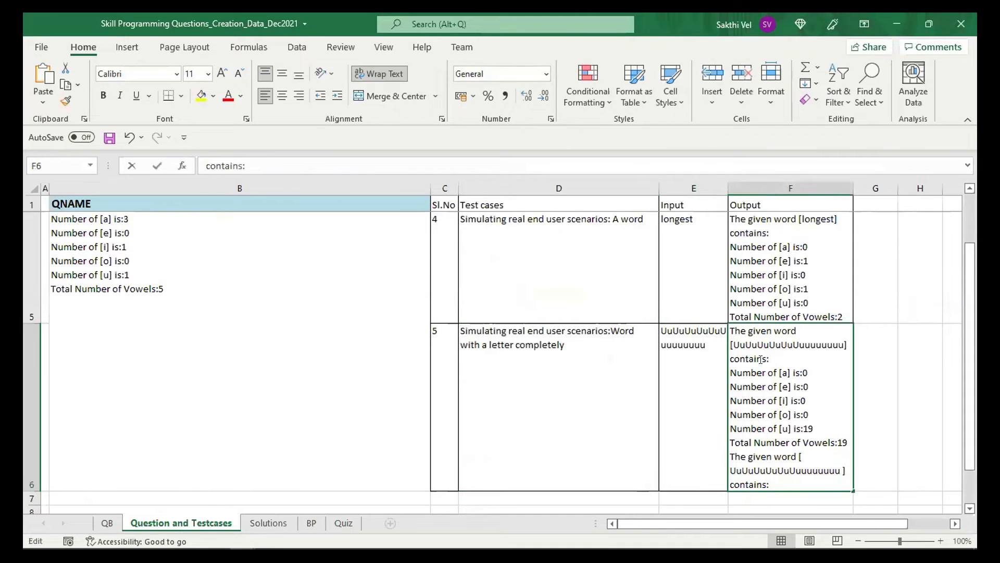
pyautogui.doubleClick(761, 359)
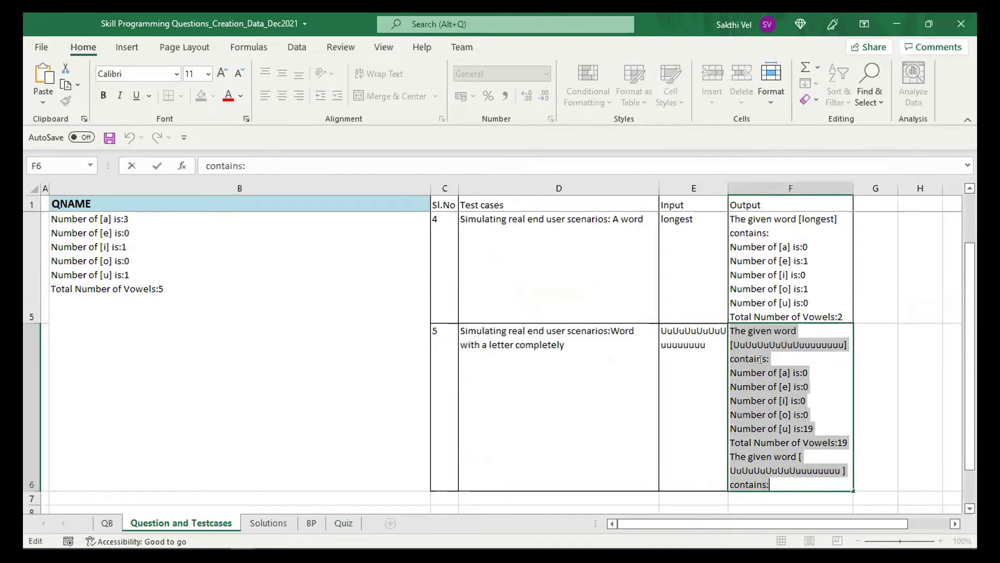
pyautogui.hotkey('ctrl', 'c')
pyautogui.hotkey('alt', 'Tab')
pyautogui.hotkey('ctrl', 'v')
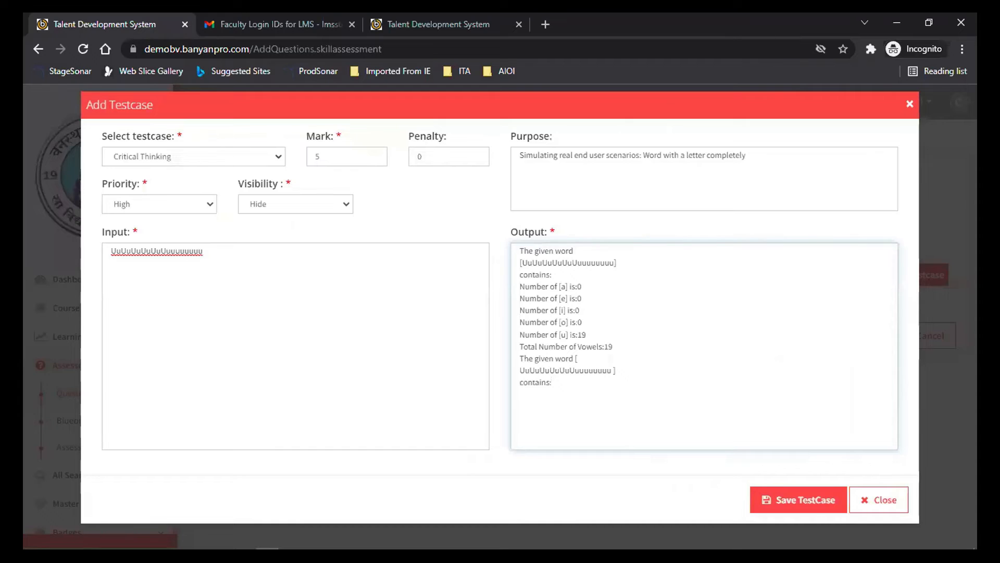
pyautogui.click(812, 499)
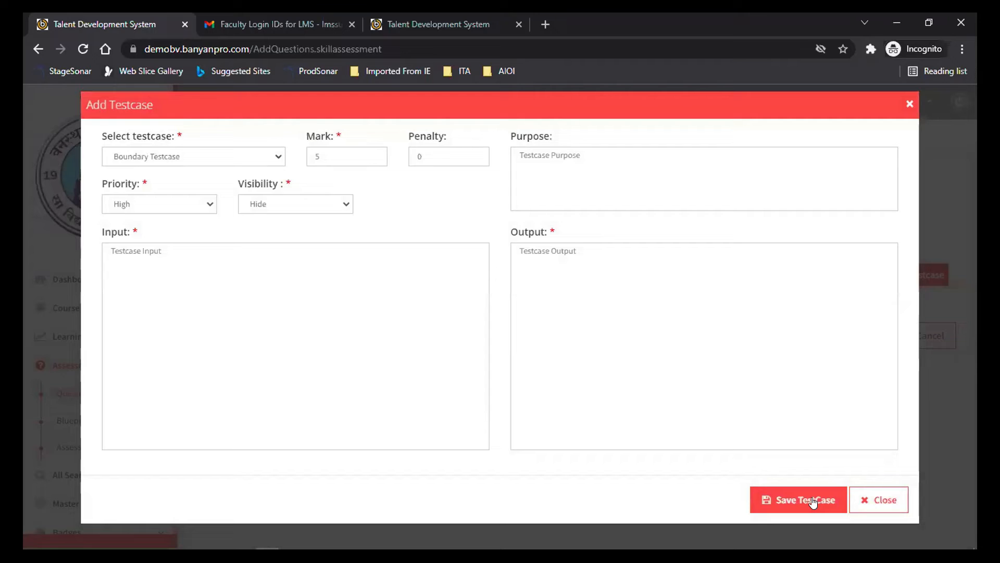
# Step: Finish adding test cases, proceed to the additional preferences and set the skill assessment file type to Single
pyautogui.click(867, 501)
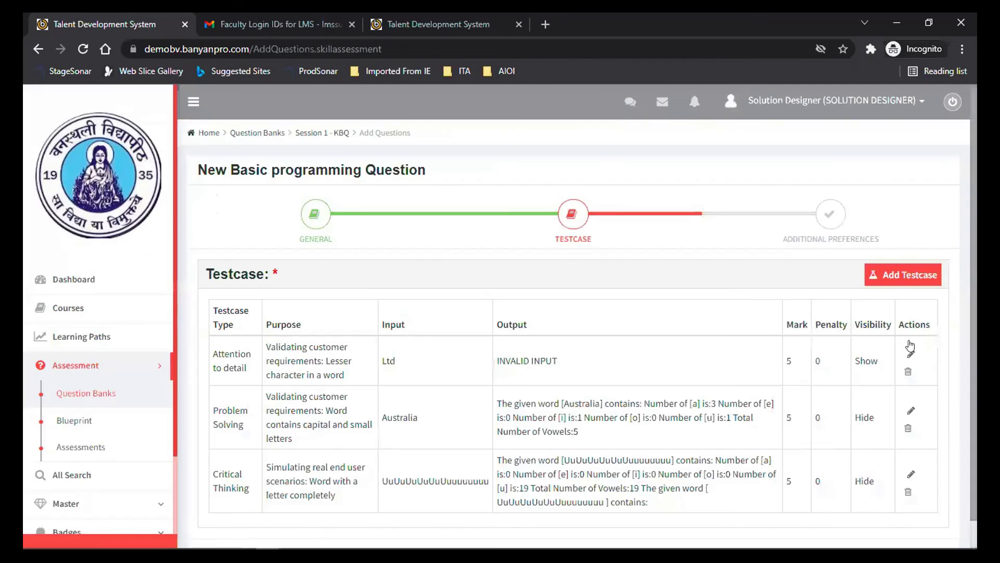
pyautogui.scroll(-1, 971, 397)
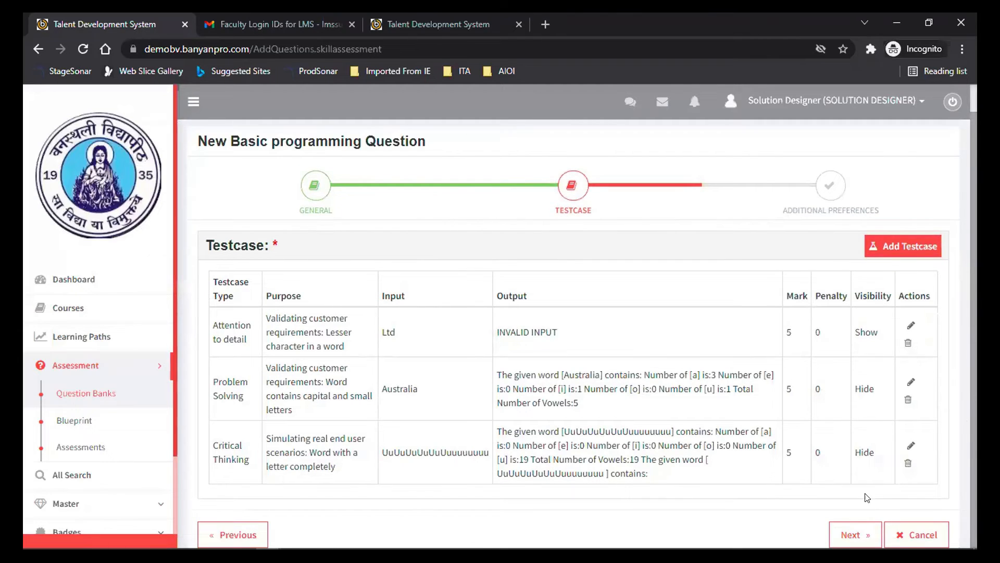
pyautogui.click(854, 527)
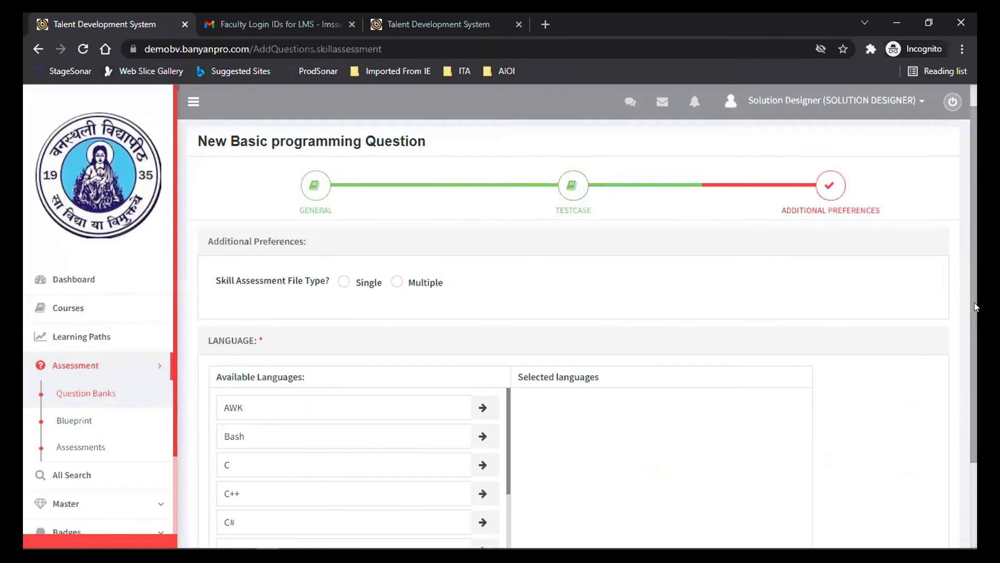
pyautogui.scroll(-2, 518, 257)
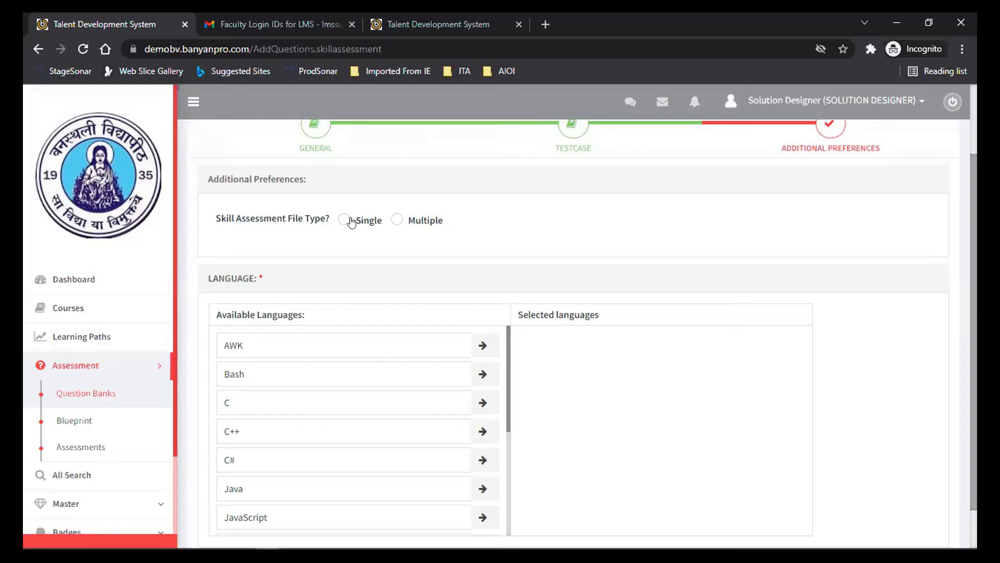
pyautogui.click(345, 221)
# Step: Add C# to the question's selected languages and open its program editor at the solution code
pyautogui.moveTo(976, 410); pyautogui.dragTo(976, 431)
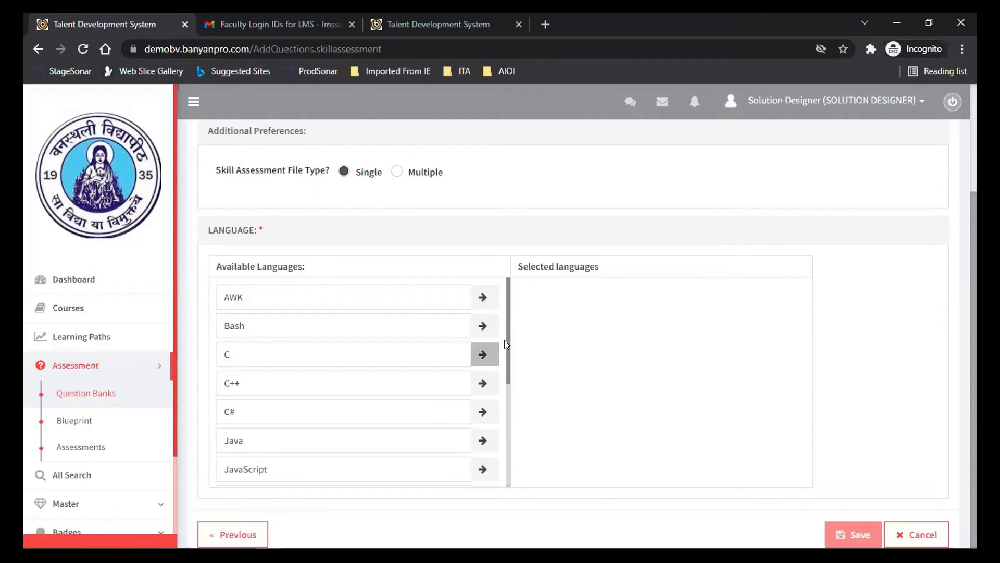
pyautogui.moveTo(508, 297); pyautogui.dragTo(510, 434)
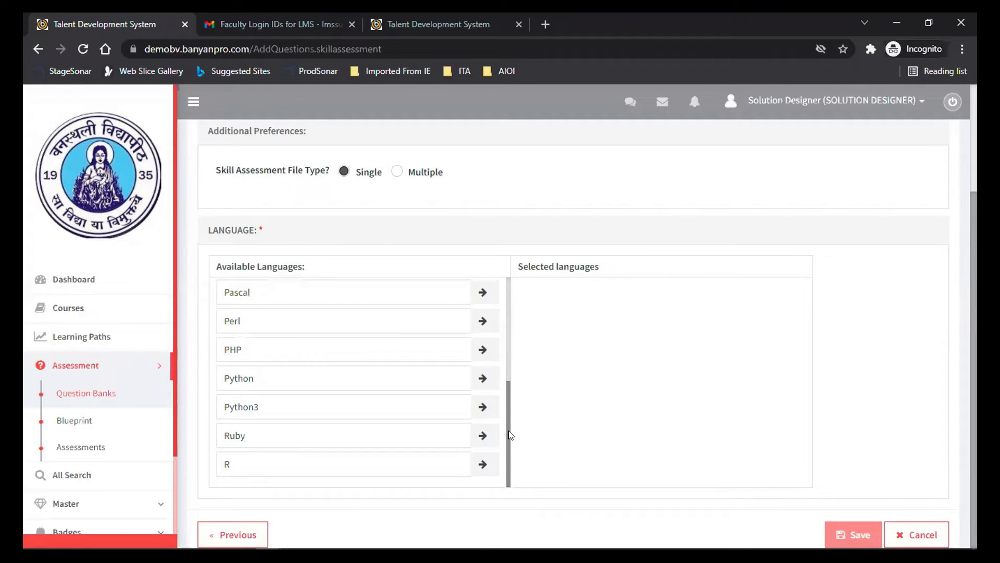
pyautogui.moveTo(508, 431); pyautogui.dragTo(508, 370)
pyautogui.click(480, 327)
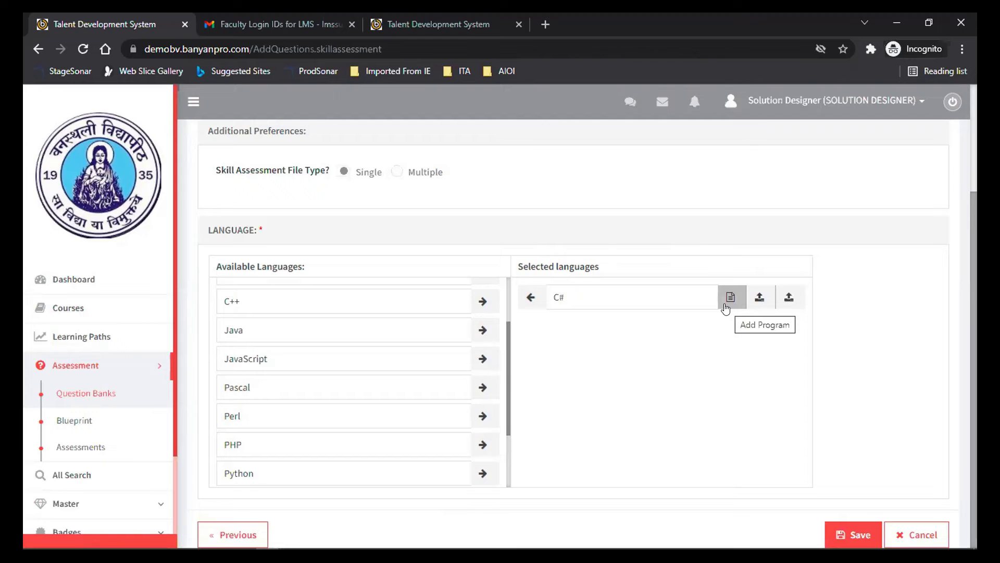
pyautogui.click(731, 298)
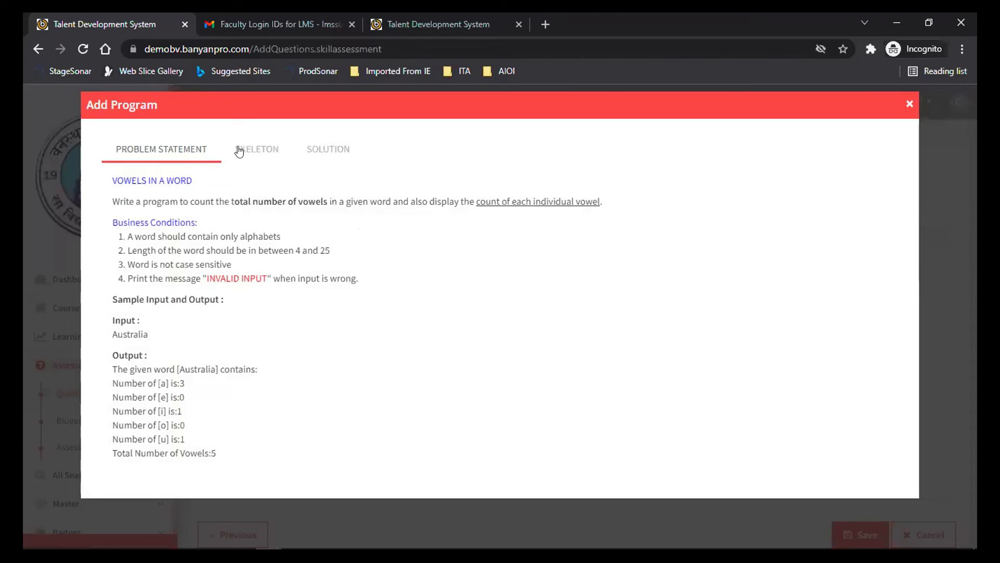
pyautogui.click(247, 151)
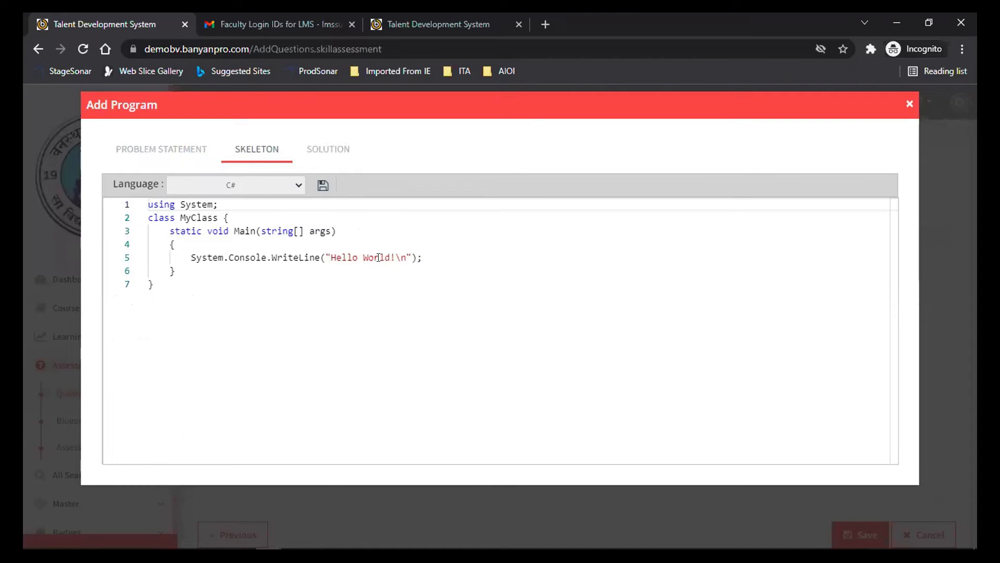
pyautogui.click(329, 150)
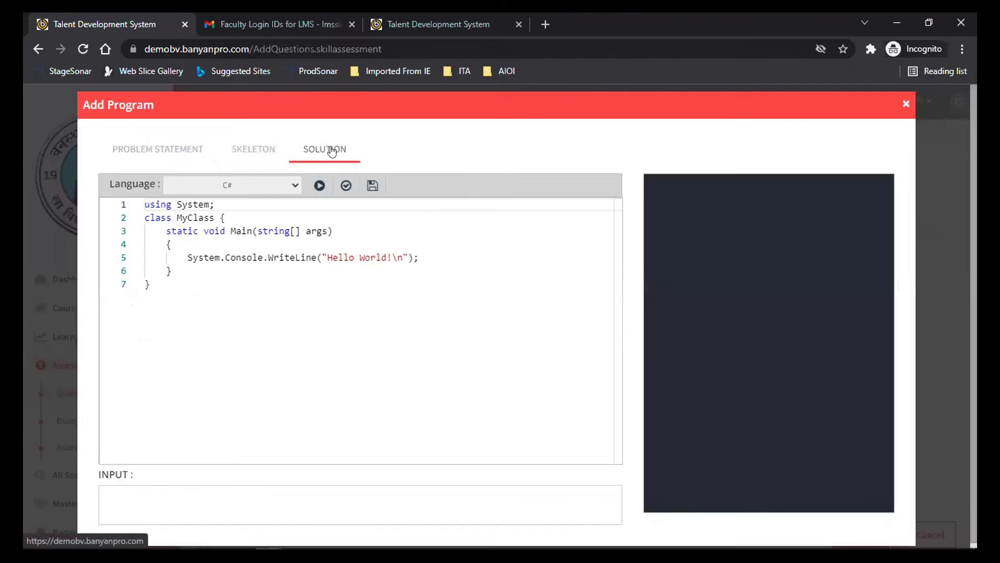
# Step: Replace the default C# solution code with the full "Vowels in a word" program from the Solutions sheet of the Excel workbook
pyautogui.click(334, 290)
pyautogui.hotkey('alt', 'Tab')
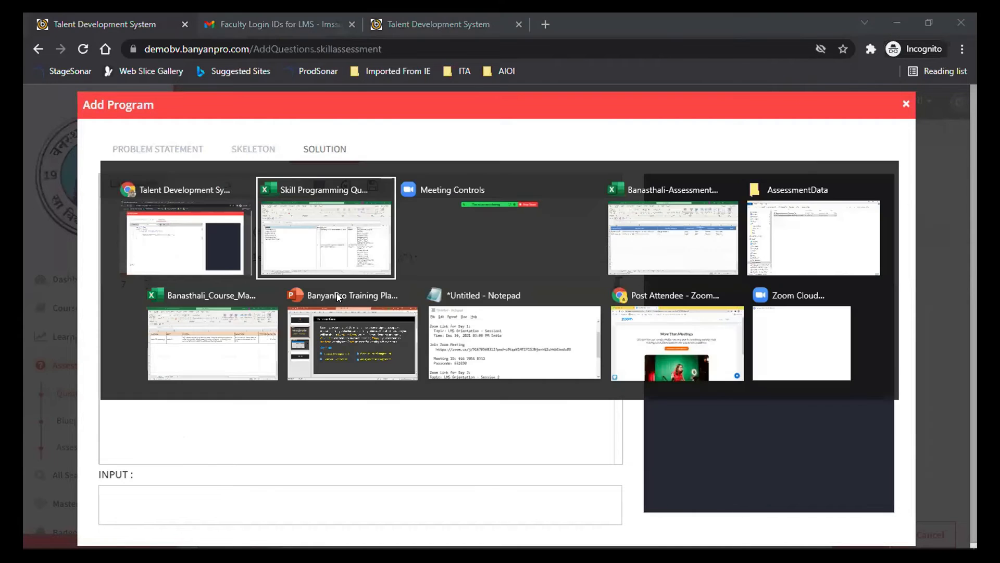
pyautogui.hotkey('alt', 'Tab')
pyautogui.hotkey('alt', 'Tab')
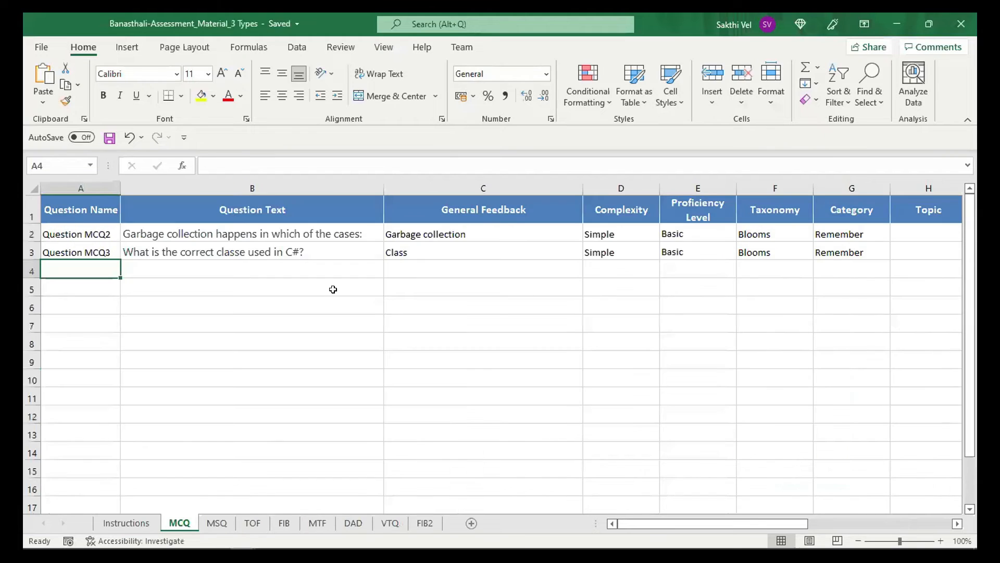
pyautogui.hotkey('alt', 'Tab')
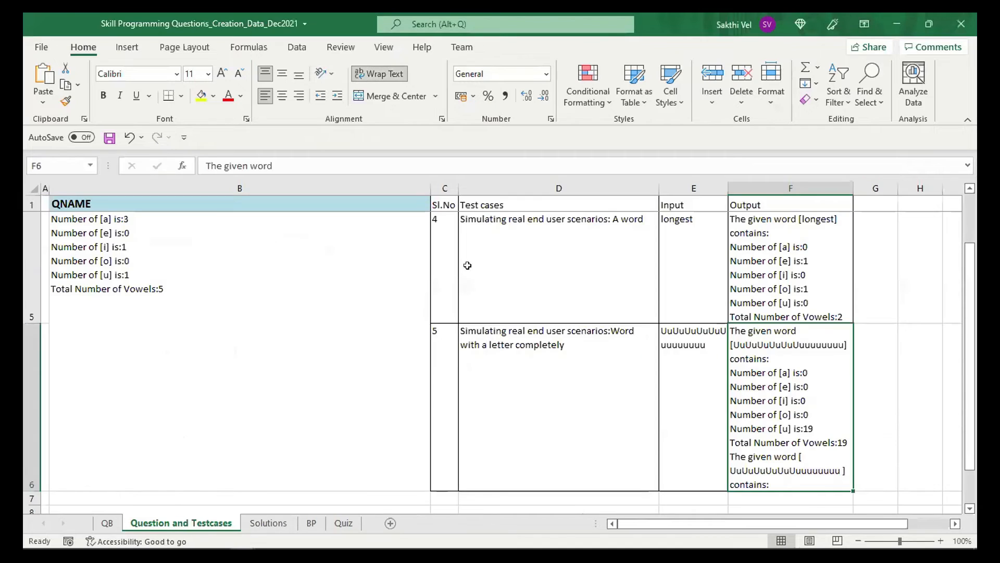
pyautogui.click(268, 523)
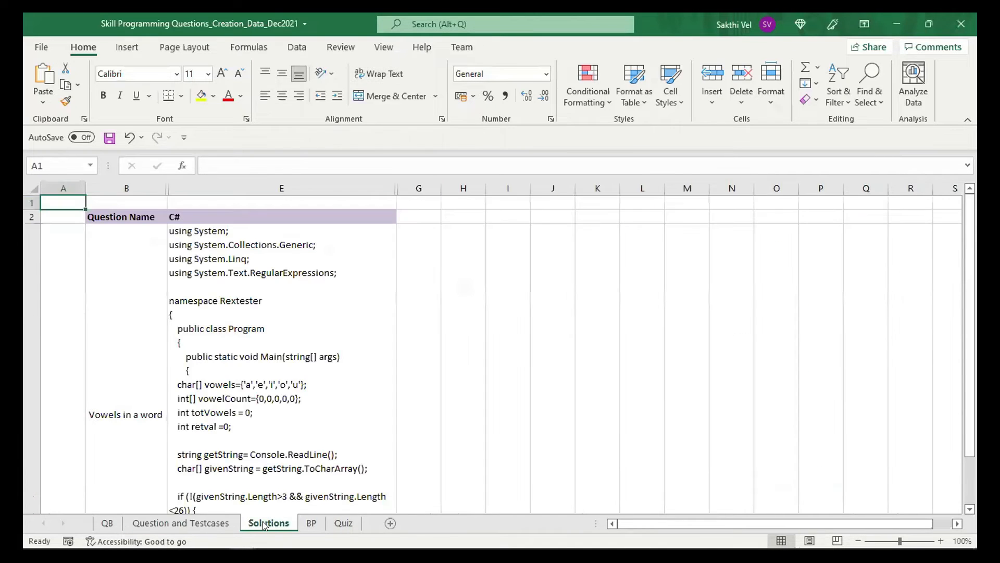
pyautogui.click(264, 358)
pyautogui.doubleClick(264, 362)
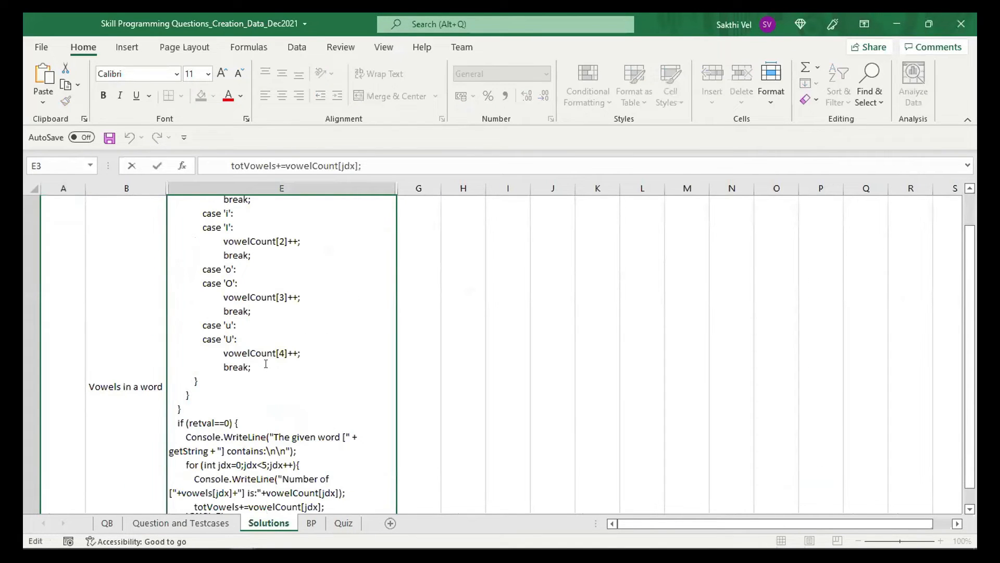
pyautogui.hotkey('ctrl', 'a')
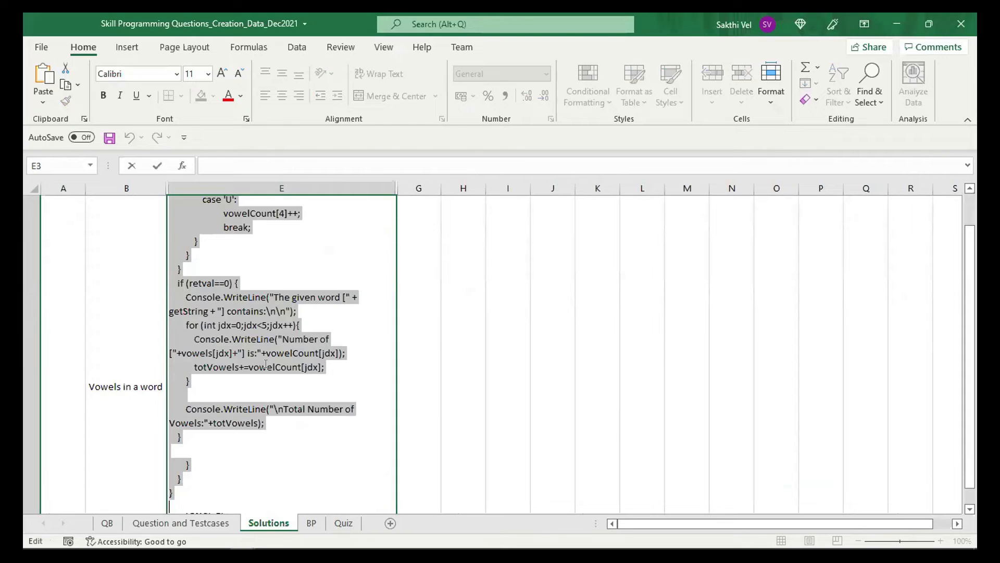
pyautogui.hotkey('alt', 'Tab')
pyautogui.hotkey('alt', 'Tab')
pyautogui.hotkey('alt', 'Tab')
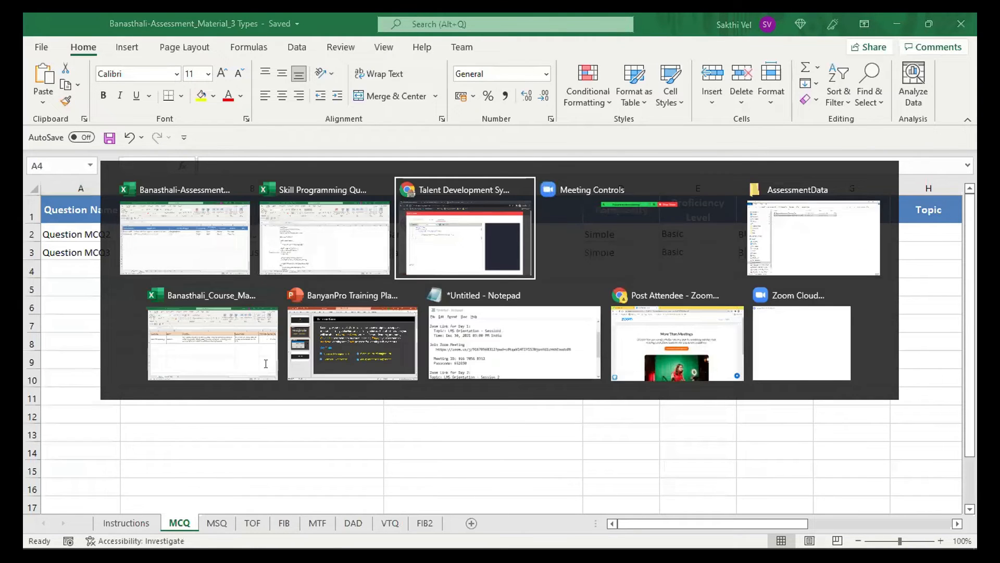
pyautogui.moveTo(153, 275); pyautogui.dragTo(106, 201)
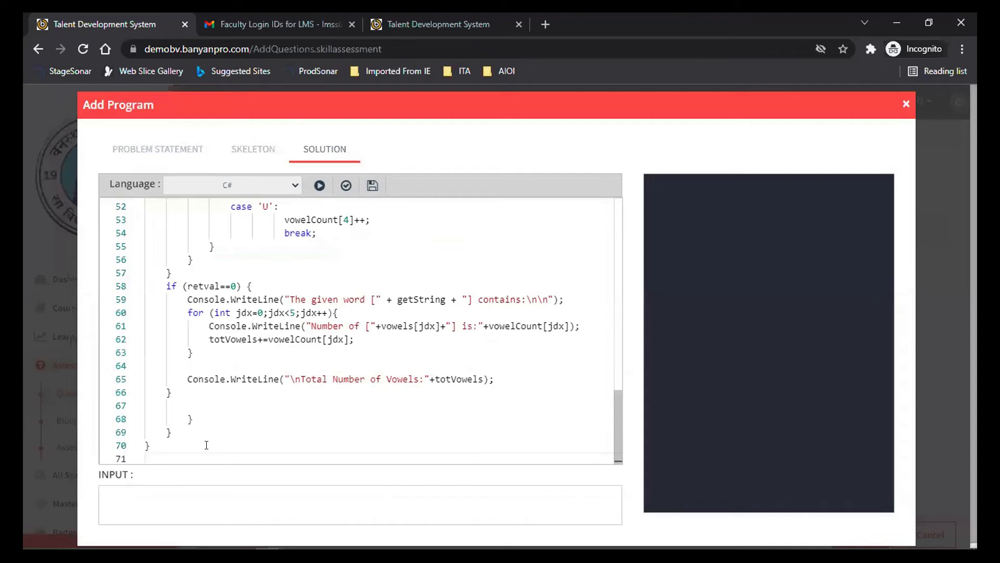
# Step: Run the C# solution with the input "India" and validate it against all of the question's test cases
pyautogui.click(188, 498)
pyautogui.write('India')
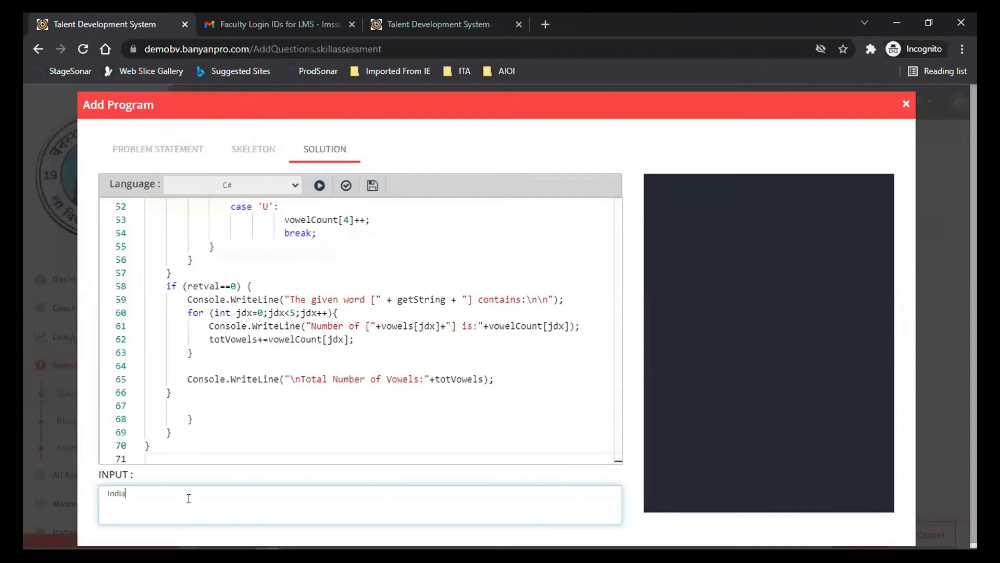
pyautogui.click(319, 185)
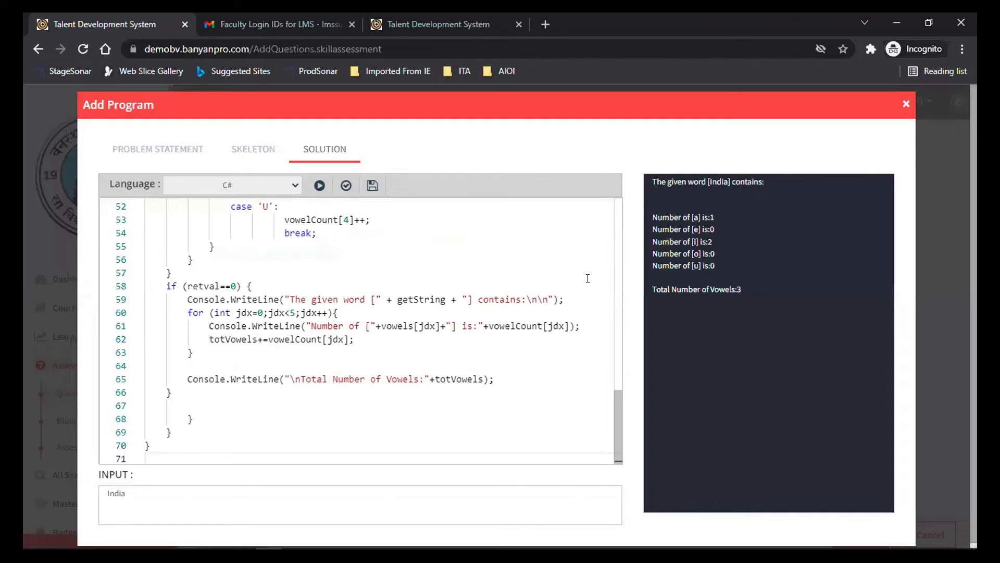
pyautogui.click(345, 186)
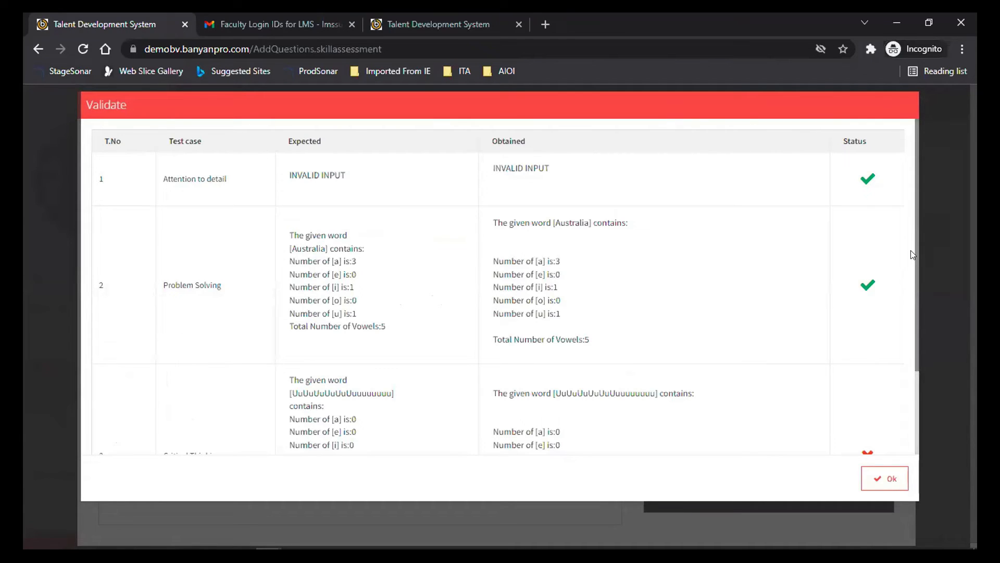
pyautogui.moveTo(917, 329); pyautogui.dragTo(921, 439)
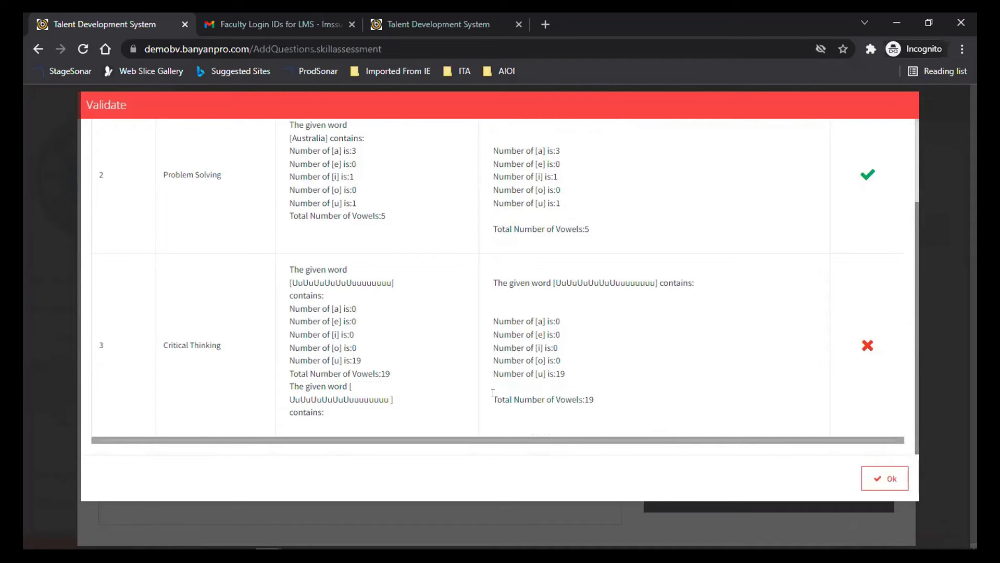
pyautogui.click(884, 478)
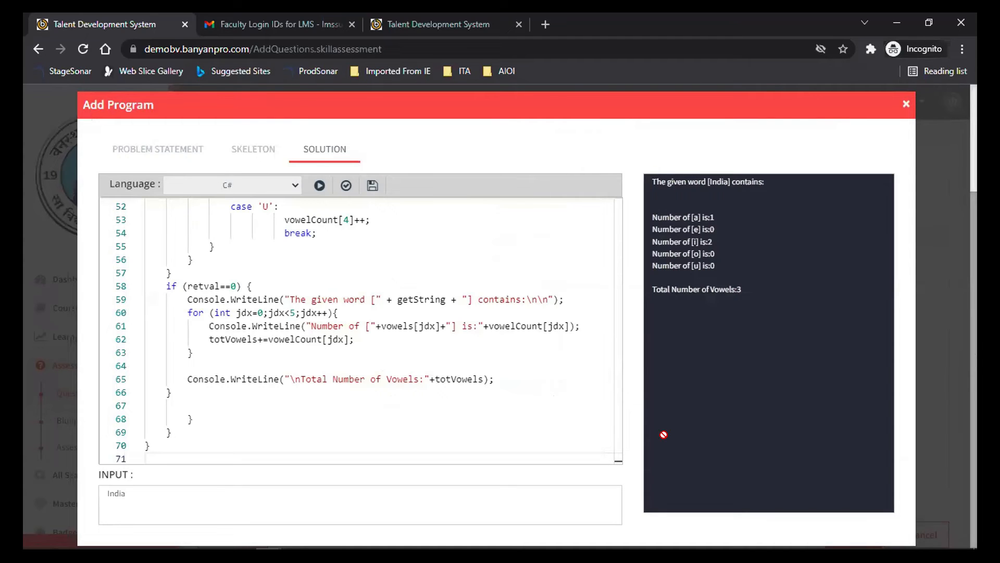
# Step: Save the C# solution and save the "Vowels in a word" question
pyautogui.click(373, 185)
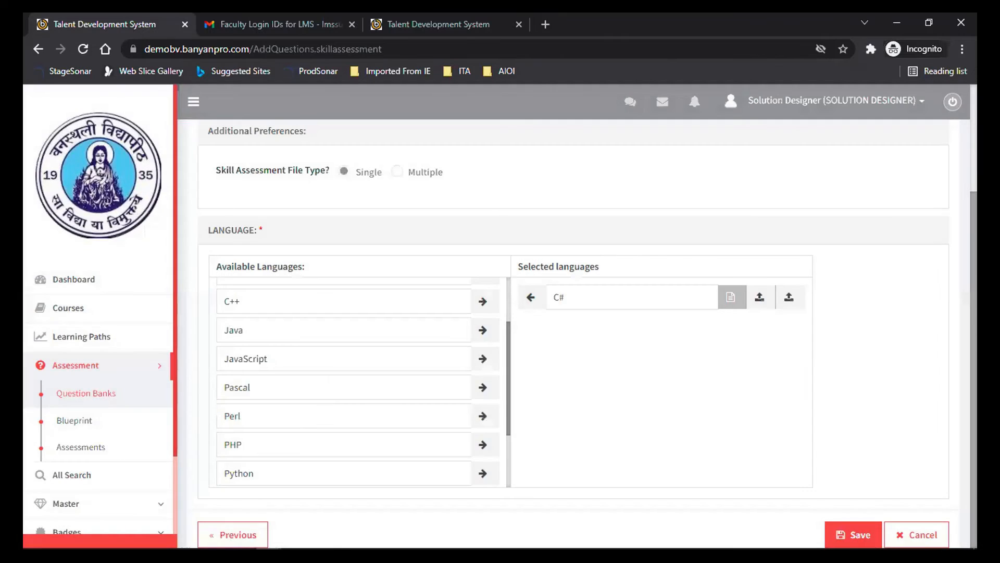
pyautogui.click(854, 534)
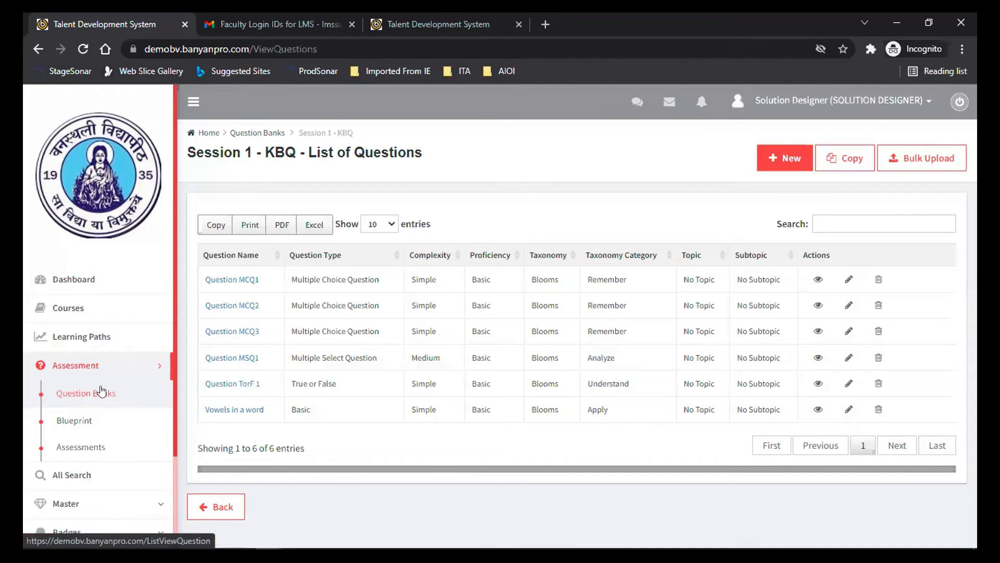
# Step: Start sending the draft question bank "Session 1 - KBQ" for approval and choose the Solution Designer account as approver
pyautogui.click(102, 392)
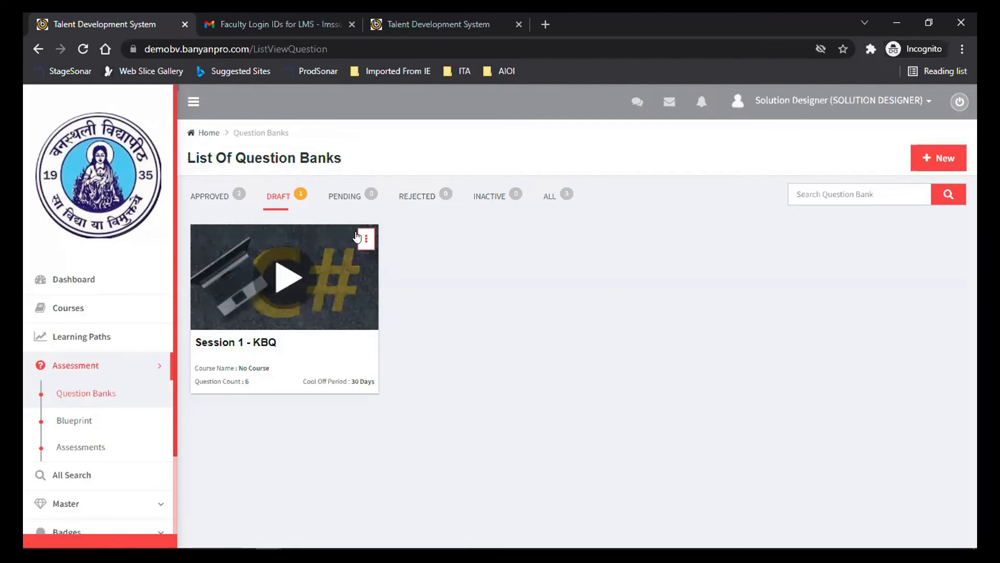
pyautogui.click(366, 239)
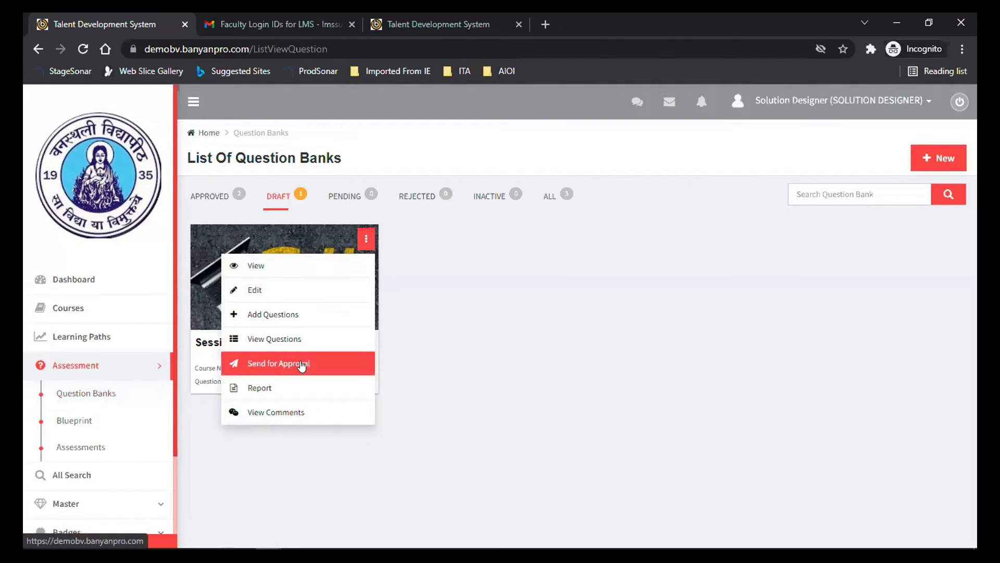
pyautogui.click(301, 365)
pyautogui.click(368, 233)
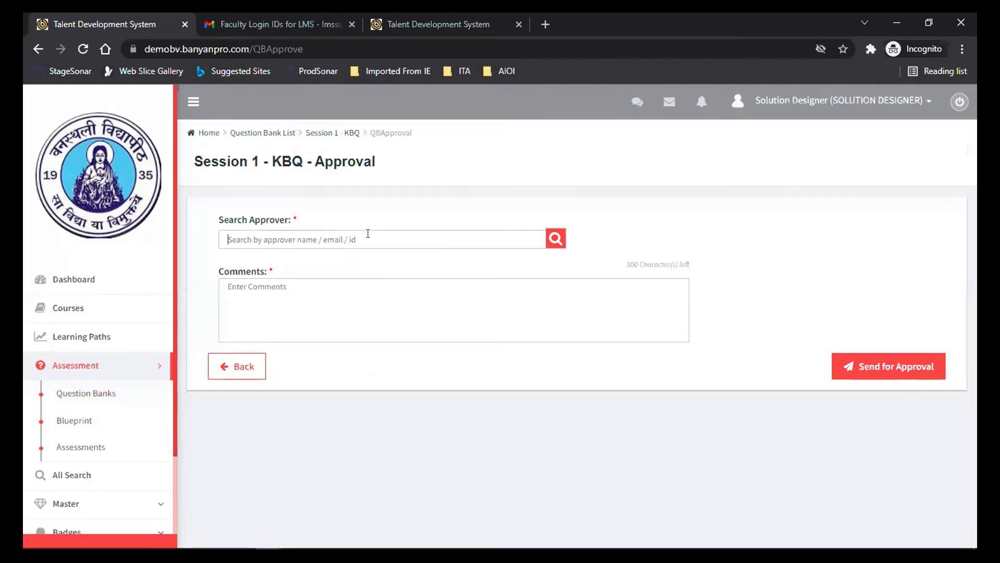
pyautogui.write('bany')
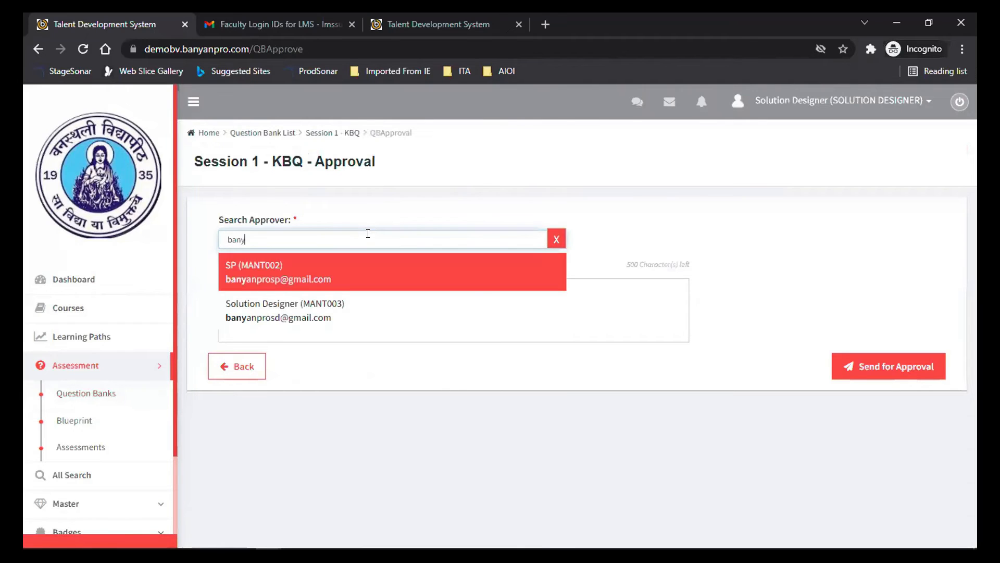
pyautogui.click(353, 312)
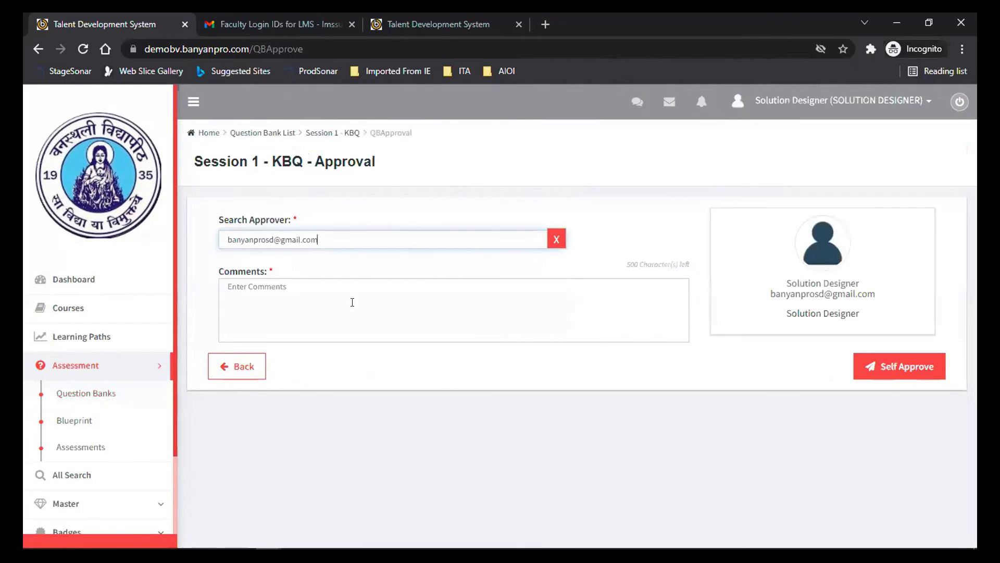
# Step: Self-approve the question bank with the comment "Self Approved" and show the approved question banks
pyautogui.click(502, 293)
pyautogui.write('Aefl')
pyautogui.press('BackSpace')
pyautogui.press('BackSpace')
pyautogui.press('BackSpace')
pyautogui.press('BackSpace')
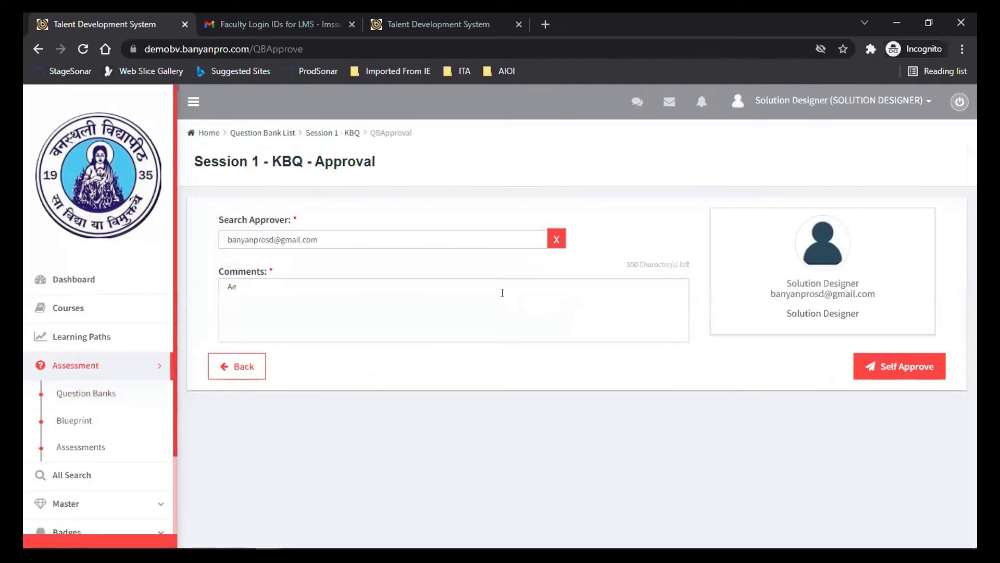
pyautogui.write('Self Approved')
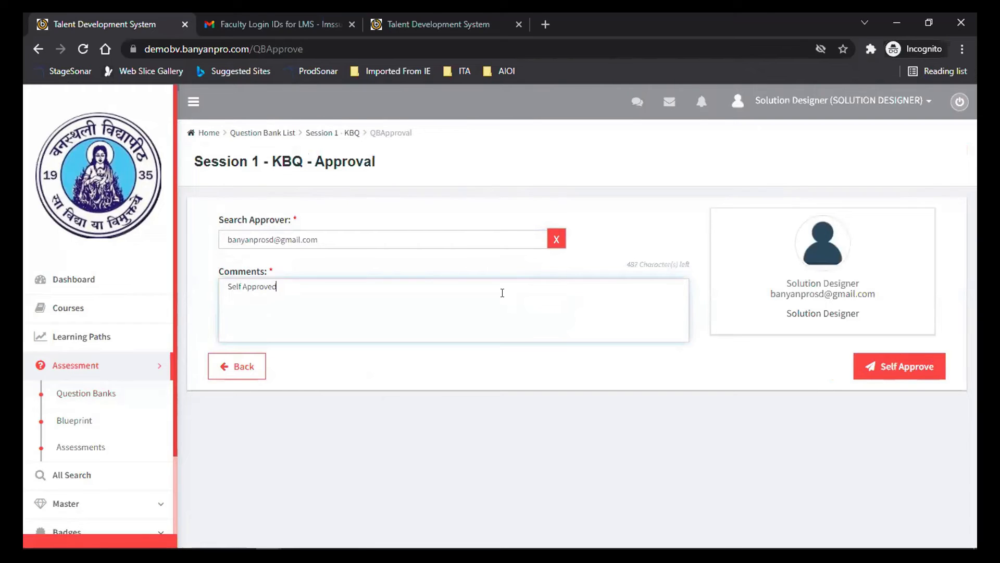
pyautogui.click(884, 364)
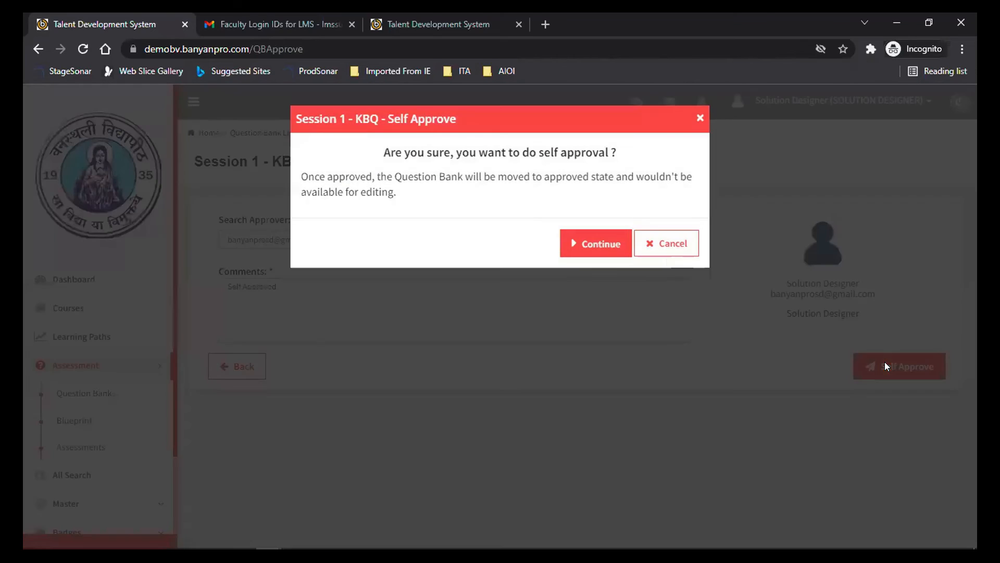
pyautogui.click(601, 249)
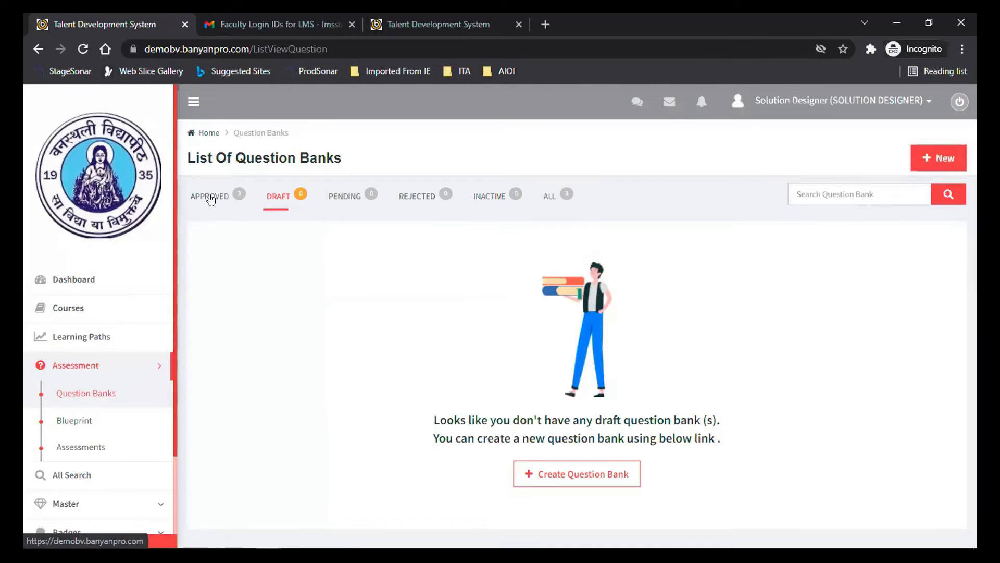
pyautogui.click(212, 198)
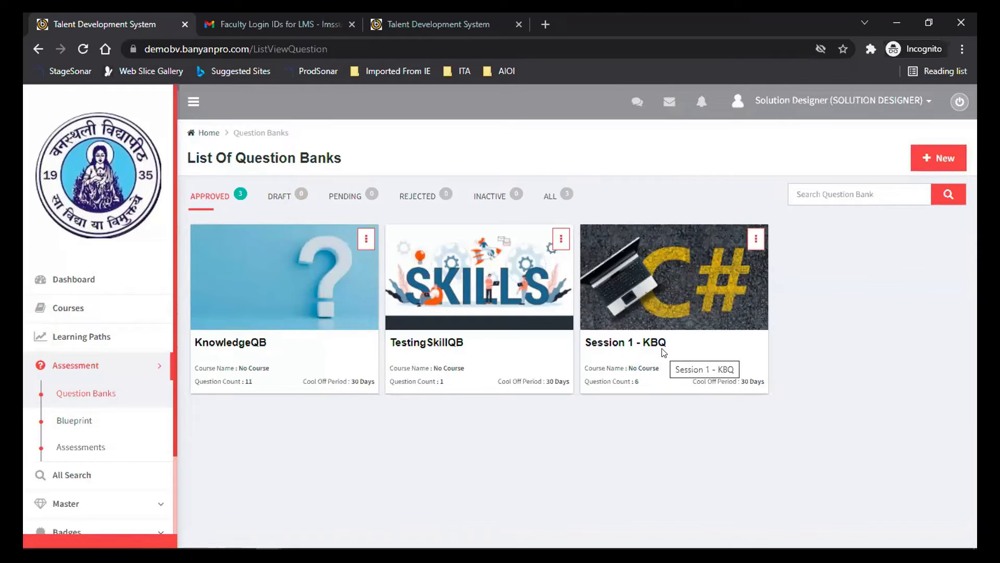
pyautogui.moveTo(742, 381); pyautogui.dragTo(778, 381)
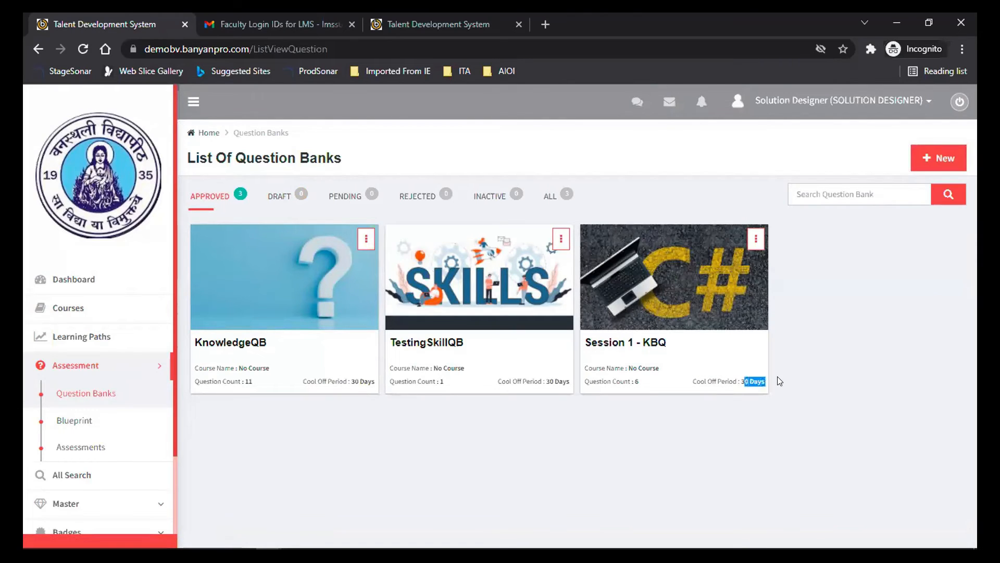
pyautogui.click(641, 365)
pyautogui.doubleClick(636, 381)
# Step: Show the list of blueprints and start creating a new blueprint
pyautogui.click(105, 428)
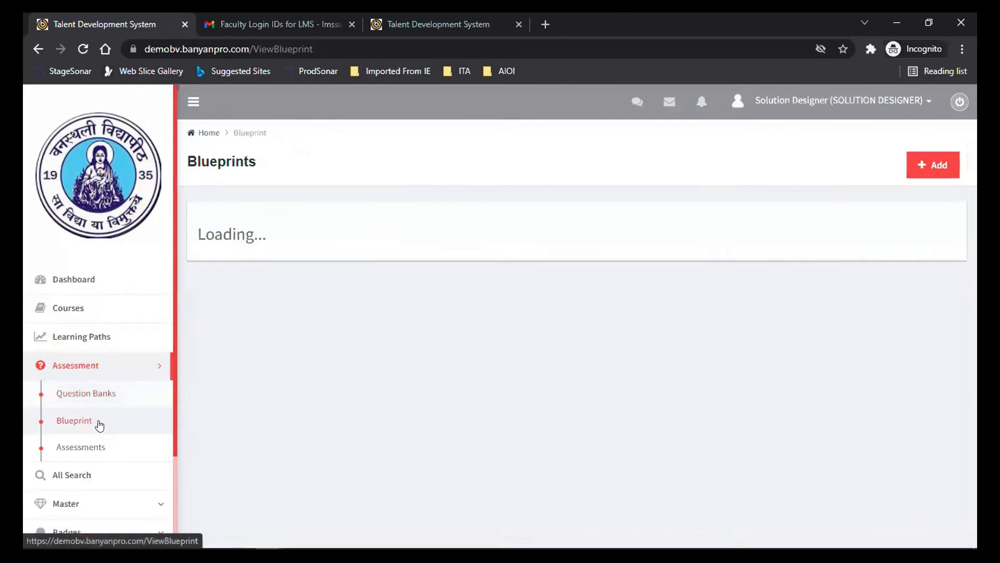
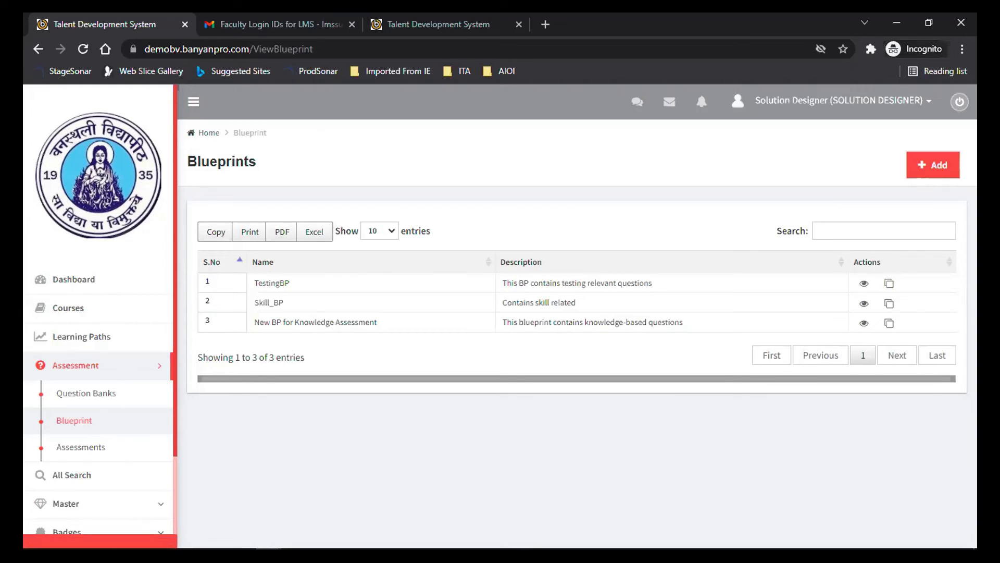
pyautogui.click(220, 548)
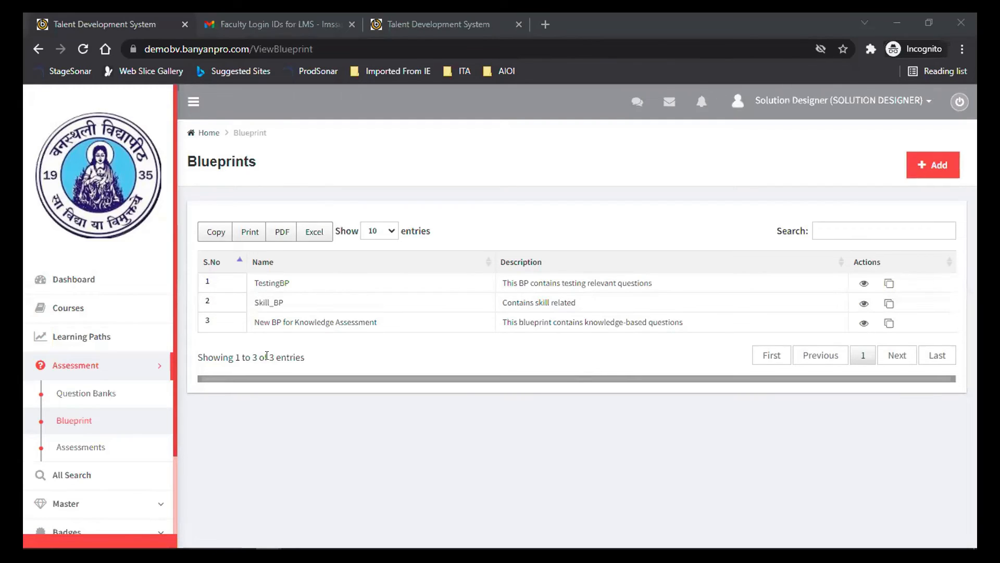
pyautogui.click(933, 166)
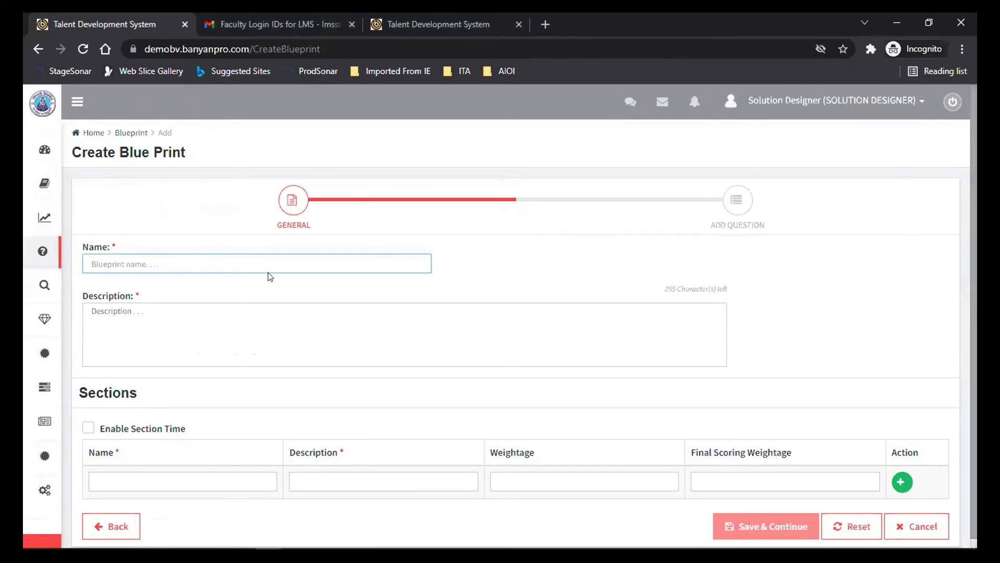
# Step: Switch to the Excel workbook "Skill Programming Questions_Creation_Data_Dec2021" and show the blueprint data on its BP sheet
pyautogui.hotkey('alt', 'Tab')
pyautogui.hotkey('alt', 'Tab')
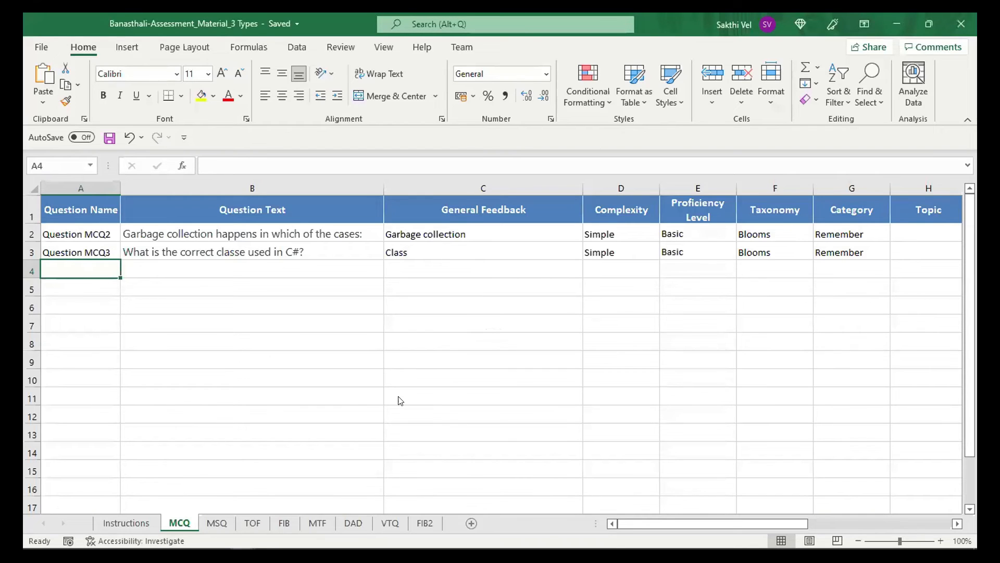
pyautogui.hotkey('alt', 'Tab')
pyautogui.hotkey('alt', 'Tab')
pyautogui.hotkey('alt', 'Tab')
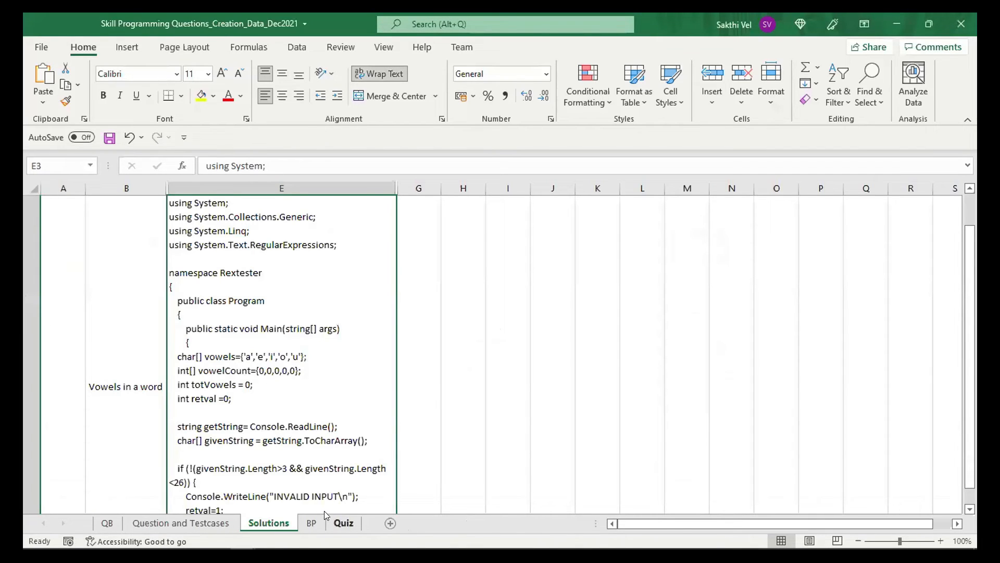
pyautogui.click(313, 522)
pyautogui.click(255, 239)
pyautogui.press('Up')
pyautogui.press('Right')
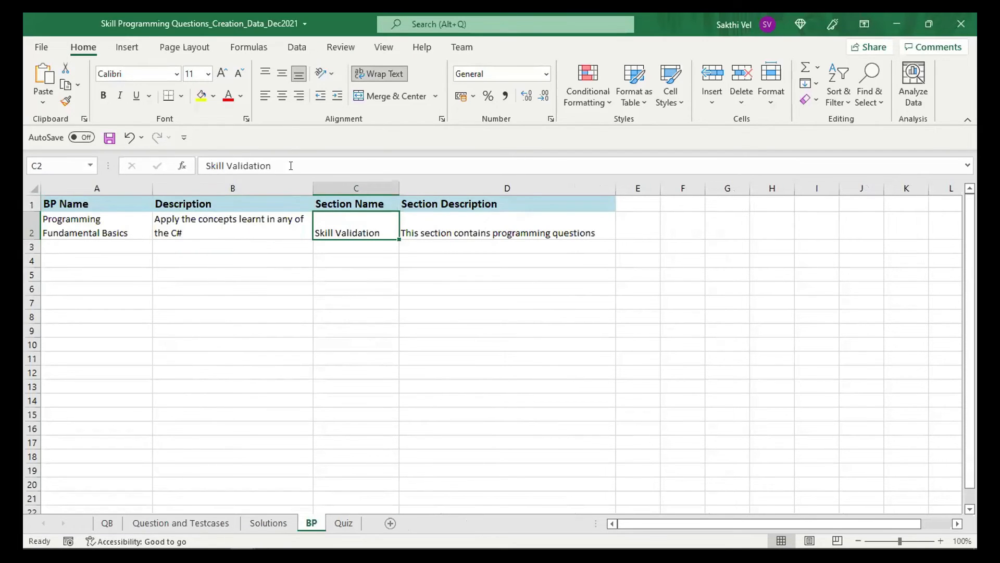
# Step: Copy the BP name "Programming Fundamental Basics" from the workbook into the new blueprint's name in the Talent Development System
pyautogui.doubleClick(130, 221)
pyautogui.tripleClick(130, 221)
pyautogui.hotkey('ctrl', 'c')
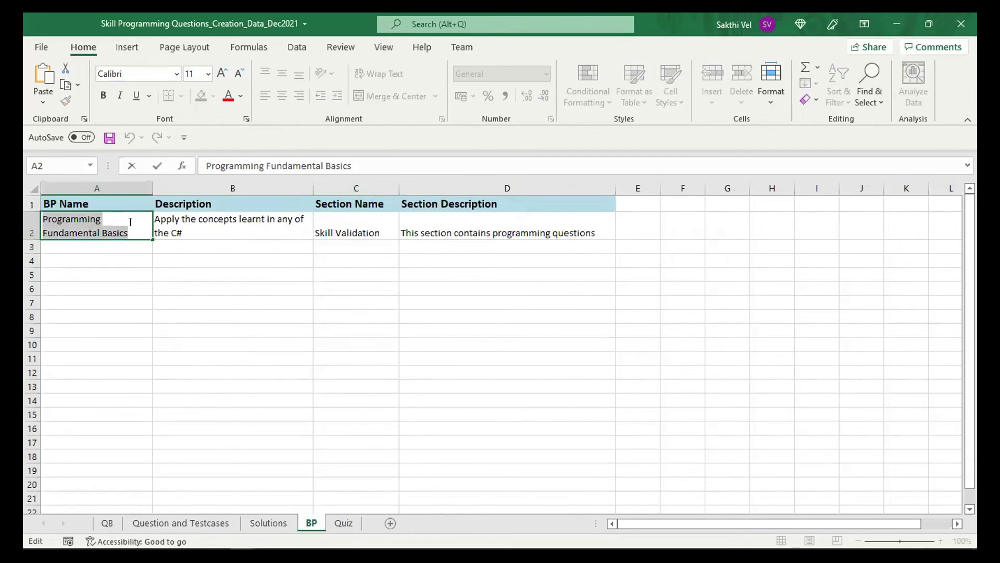
pyautogui.hotkey('alt', 'Tab')
pyautogui.hotkey('alt', 'Tab')
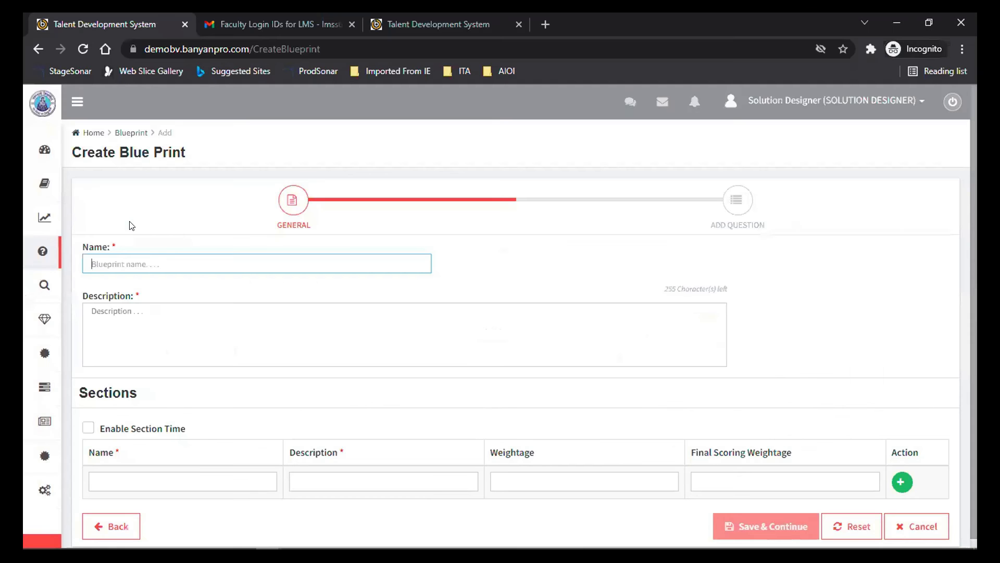
pyautogui.hotkey('ctrl', 'v')
pyautogui.press('Tab')
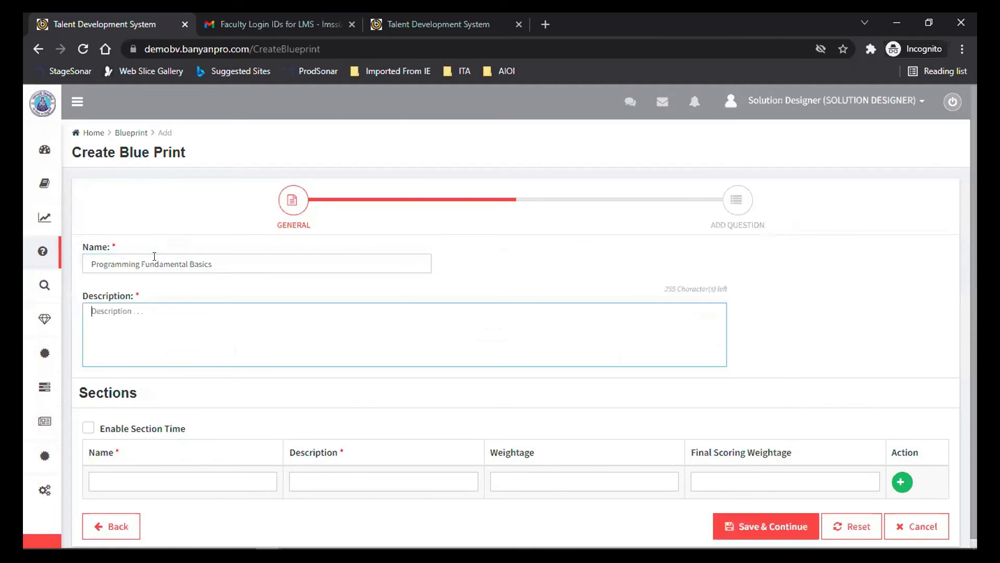
# Step: Copy the description "Apply the concepts learnt in any of the C#" from the Excel sheet into the blueprint's description
pyautogui.hotkey('alt', 'Tab')
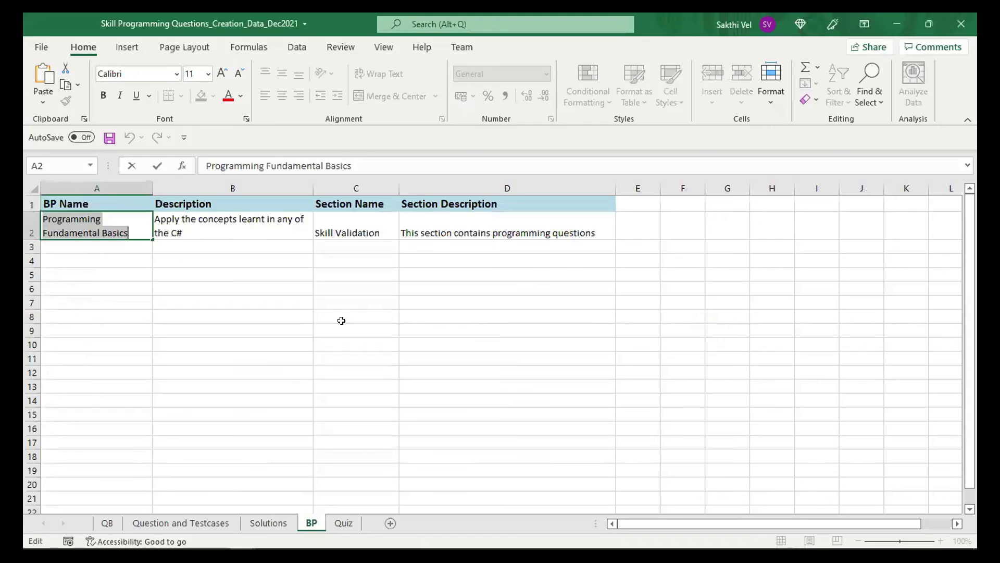
pyautogui.doubleClick(265, 229)
pyautogui.hotkey('ctrl', 'shift', 'Home')
pyautogui.hotkey('ctrl', 'c')
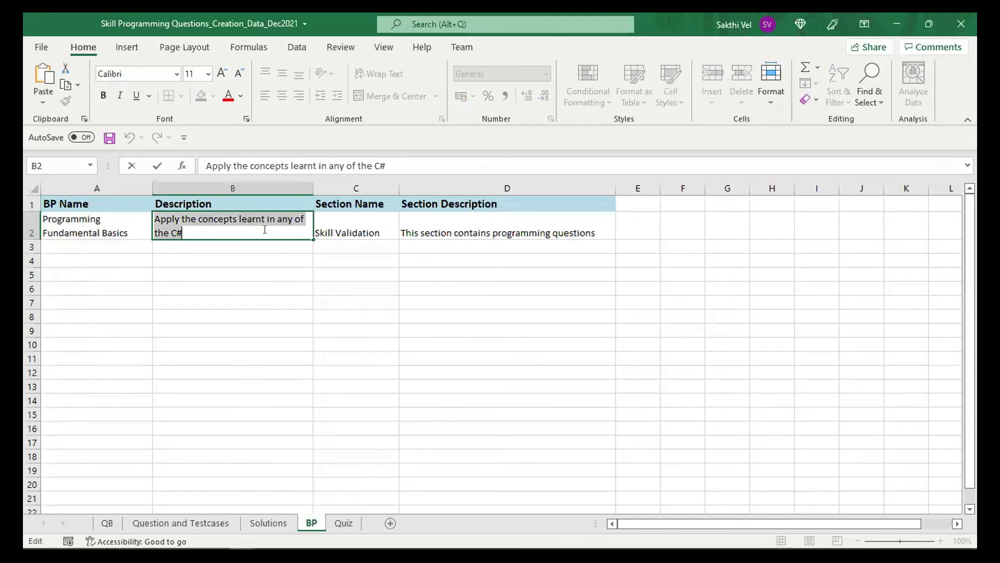
pyautogui.hotkey('alt', 'Tab')
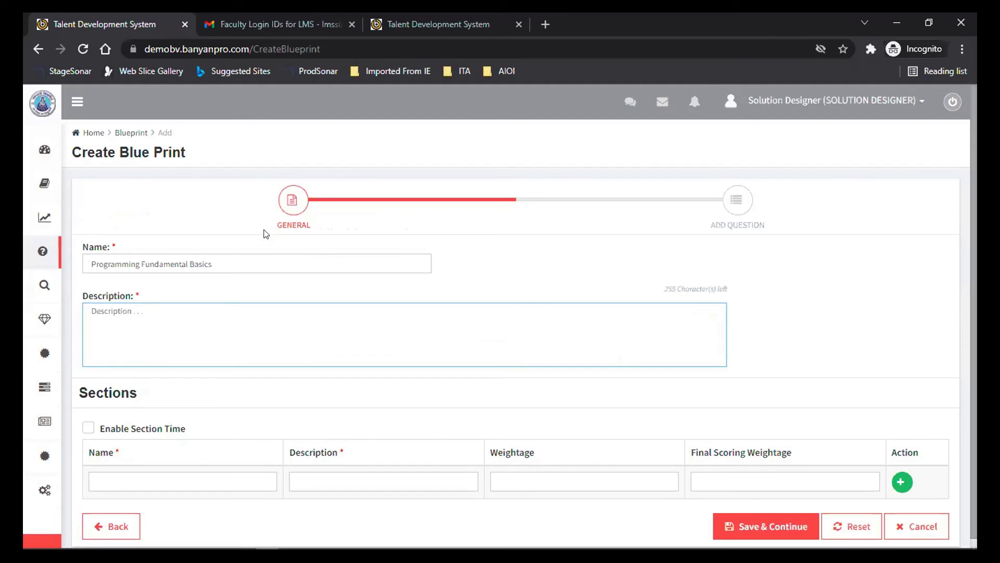
pyautogui.hotkey('ctrl', 'v')
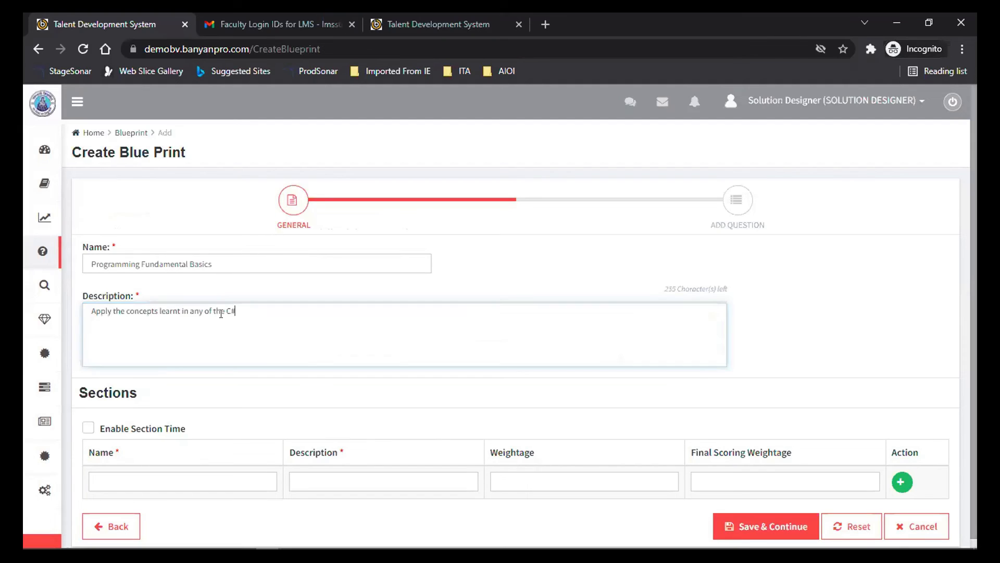
# Step: Copy the section name "Skill Validation" from the Excel sheet into the name of the blueprint's first section
pyautogui.click(174, 469)
pyautogui.hotkey('alt', 'Tab')
pyautogui.doubleClick(354, 241)
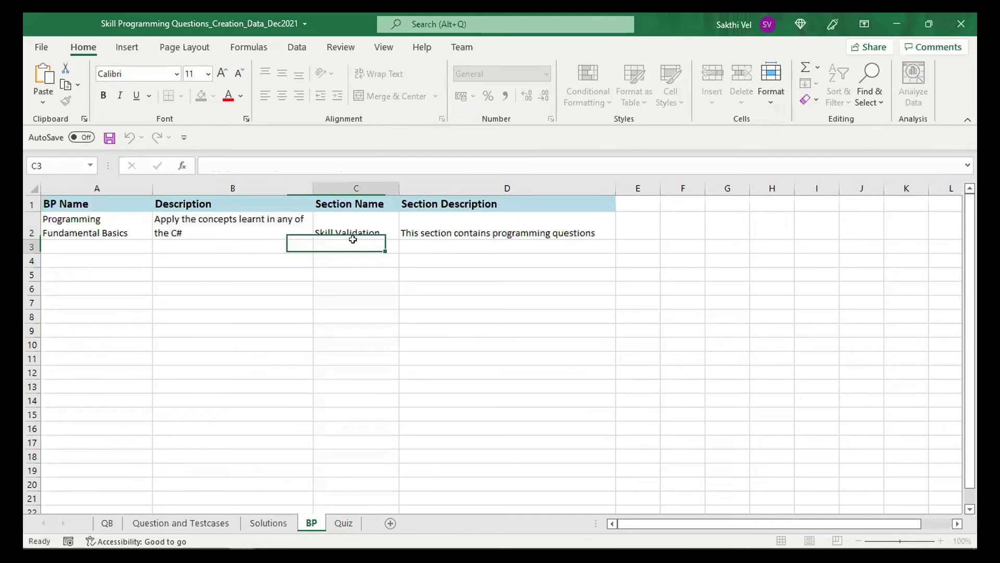
pyautogui.doubleClick(363, 224)
pyautogui.doubleClick(363, 224)
pyautogui.hotkey('ctrl', 'a')
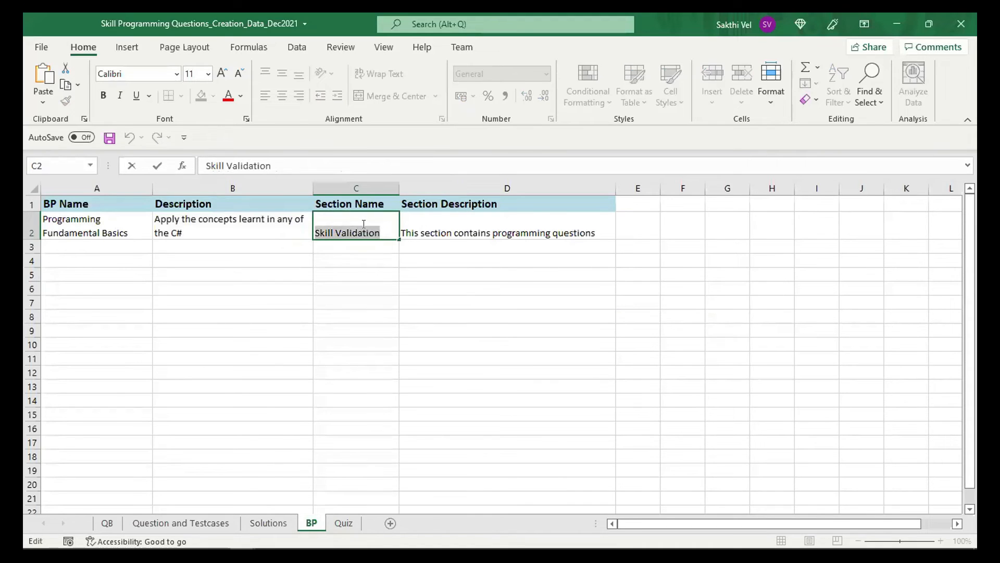
pyautogui.hotkey('ctrl', 'c')
pyautogui.hotkey('alt', 'Tab')
pyautogui.hotkey('ctrl', 'v')
pyautogui.press('Tab')
# Step: Copy "This section contains programming questions" from the Excel sheet into the first section's description
pyautogui.hotkey('alt', 'Tab')
pyautogui.doubleClick(514, 230)
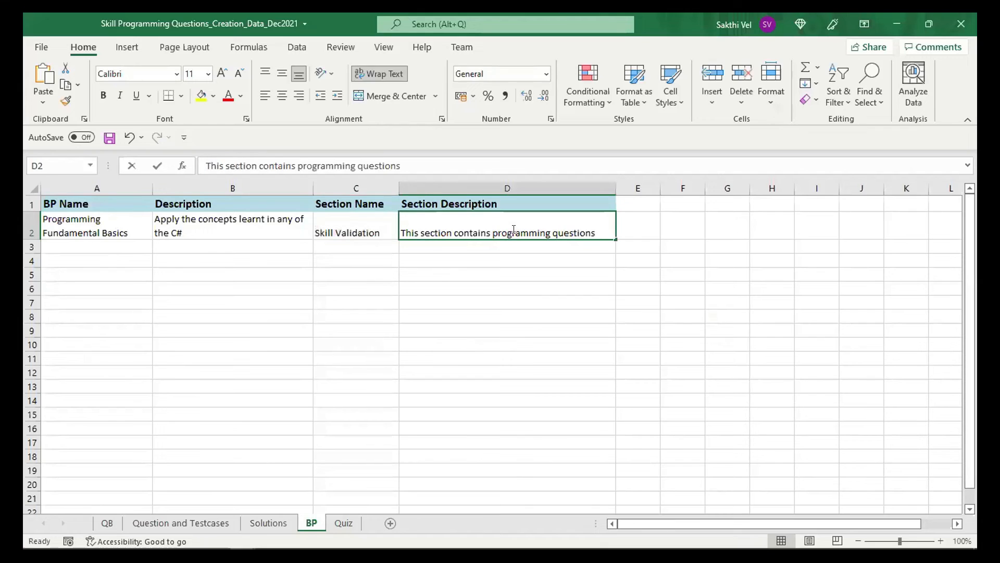
pyautogui.doubleClick(514, 229)
pyautogui.hotkey('ctrl', 'a')
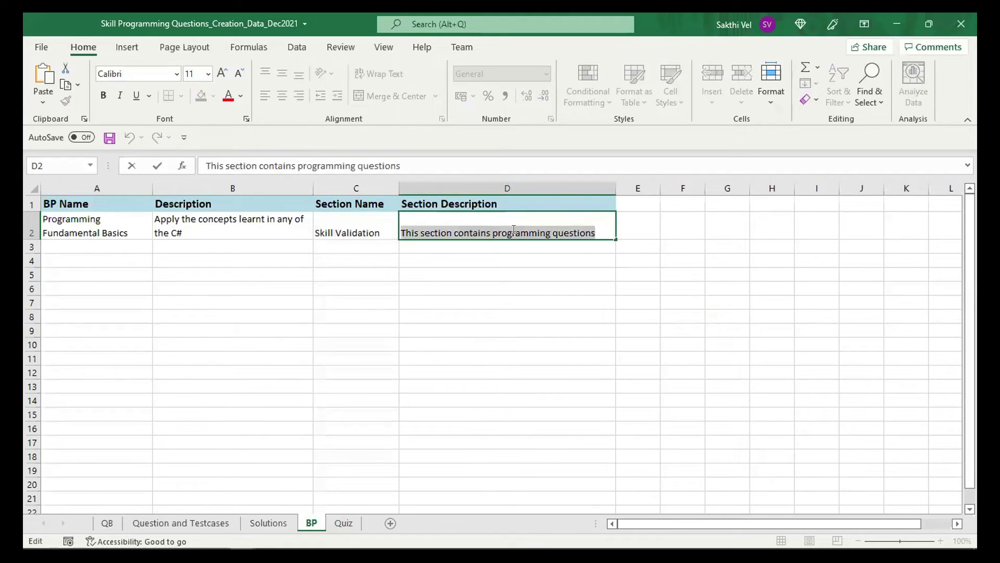
pyautogui.hotkey('ctrl', 'c')
pyautogui.hotkey('alt', 'Tab')
pyautogui.hotkey('ctrl', 'v')
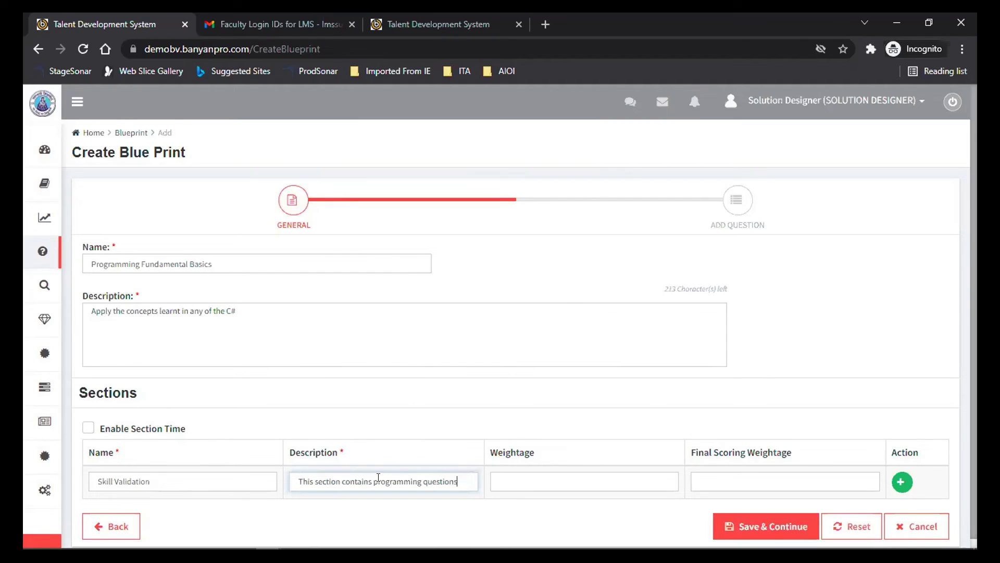
# Step: Add a second section to the blueprint and name it "Classes in C#"
pyautogui.click(902, 481)
pyautogui.scroll(-1, 972, 483)
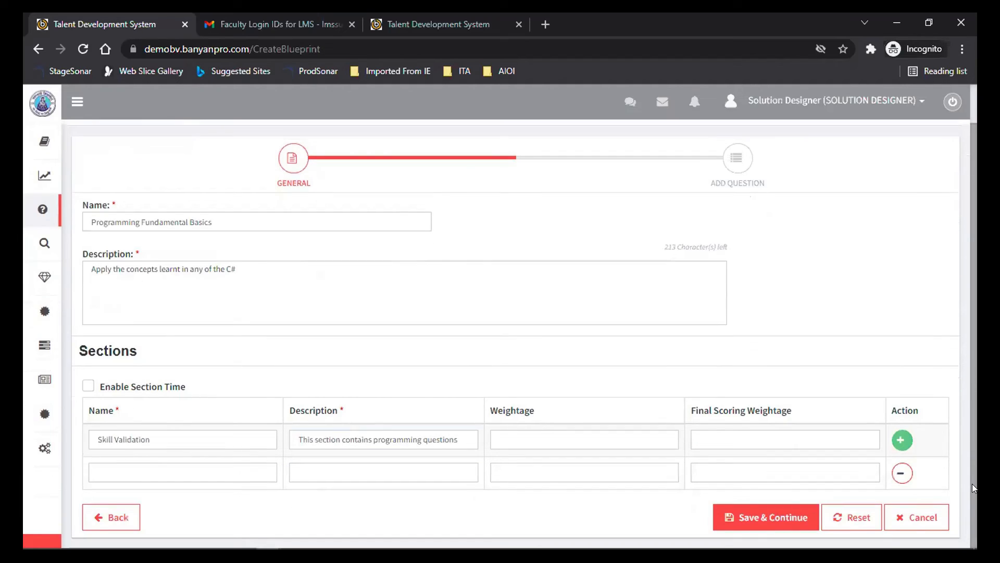
pyautogui.click(219, 469)
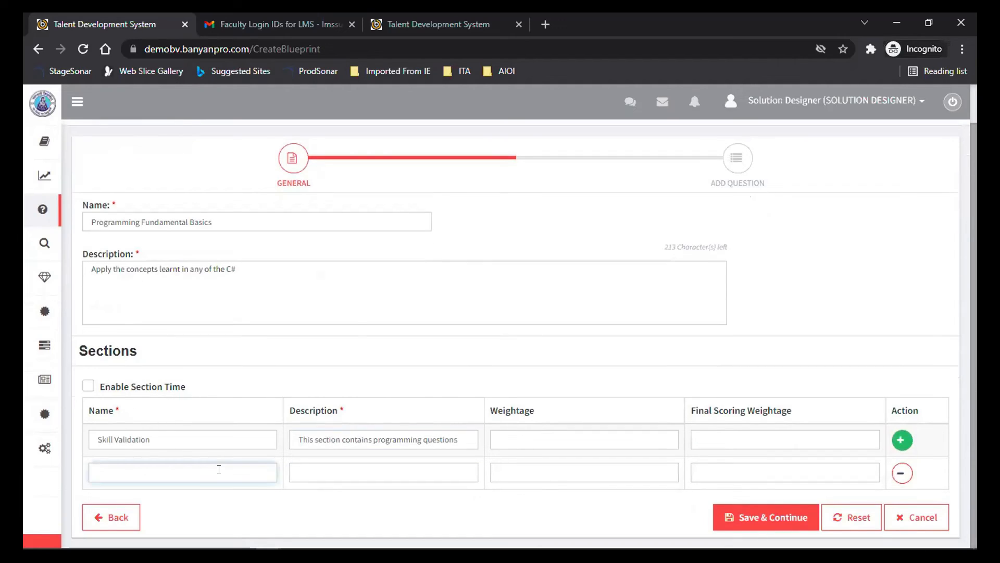
pyautogui.write('Topic Level')
pyautogui.hotkey('ctrl', 'a')
pyautogui.write('Classes in C#')
pyautogui.press('Tab')
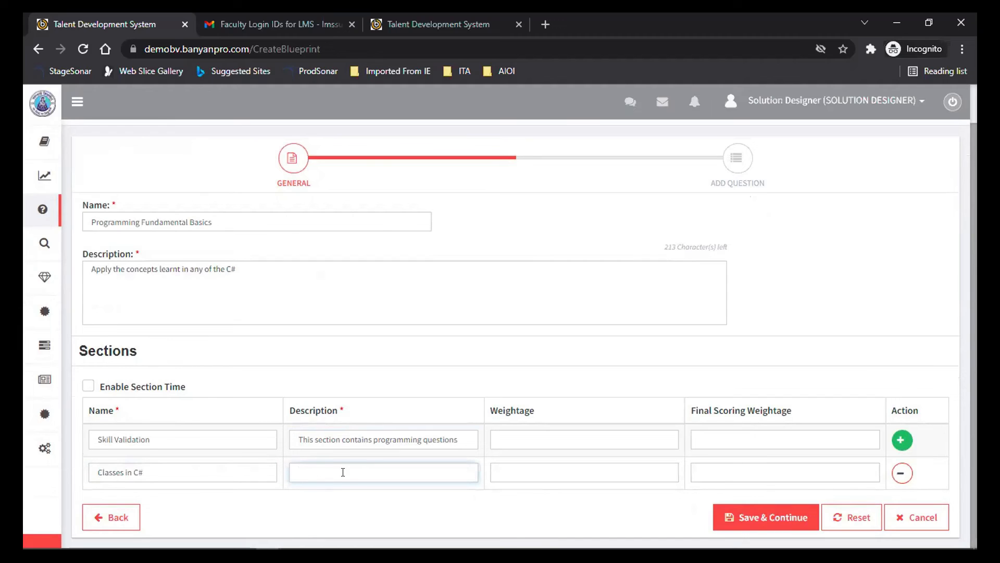
# Step: Describe the second section as "Questions from Classes" and save the blueprint's general details to continue to its questions
pyautogui.write('Questions fr')
pyautogui.write('om Cla')
pyautogui.write('ess')
pyautogui.press('BackSpace')
pyautogui.press('BackSpace')
pyautogui.write('sses')
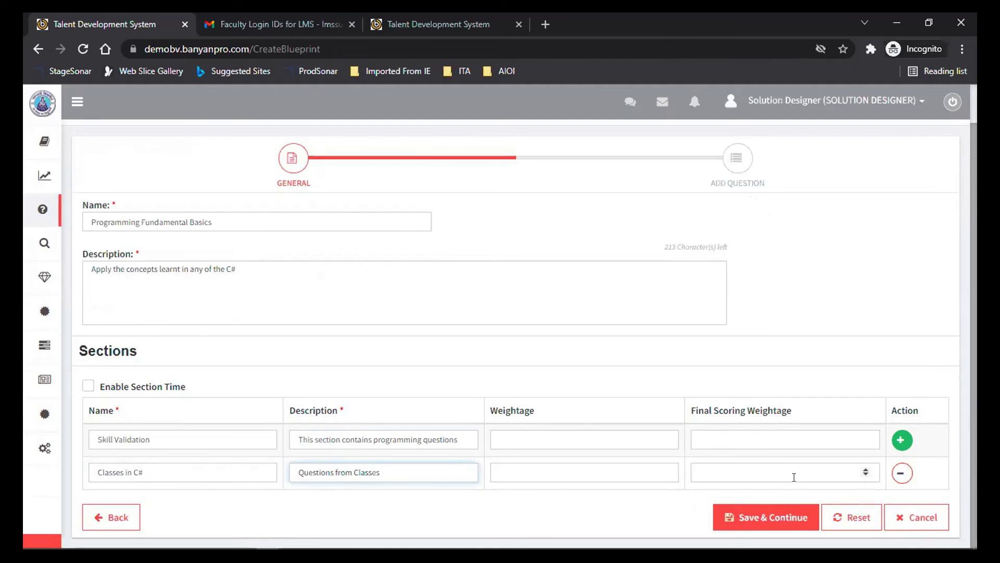
pyautogui.click(749, 516)
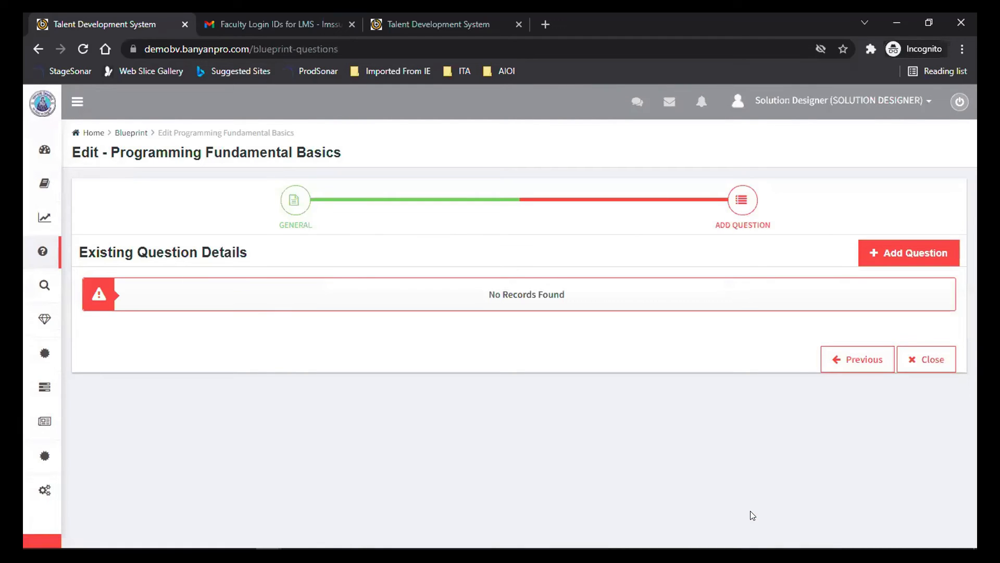
# Step: Add one Basic type question (Blooms/Apply) from the question bank "Session 1 - KBQ" to the "Skill Validation" section and save it
pyautogui.click(911, 256)
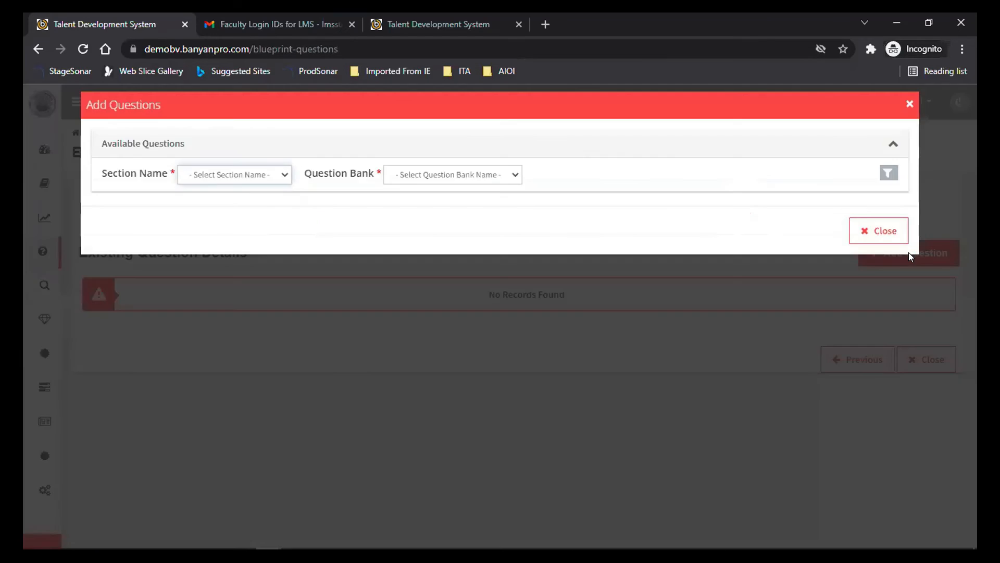
pyautogui.click(269, 180)
pyautogui.click(241, 201)
pyautogui.click(449, 175)
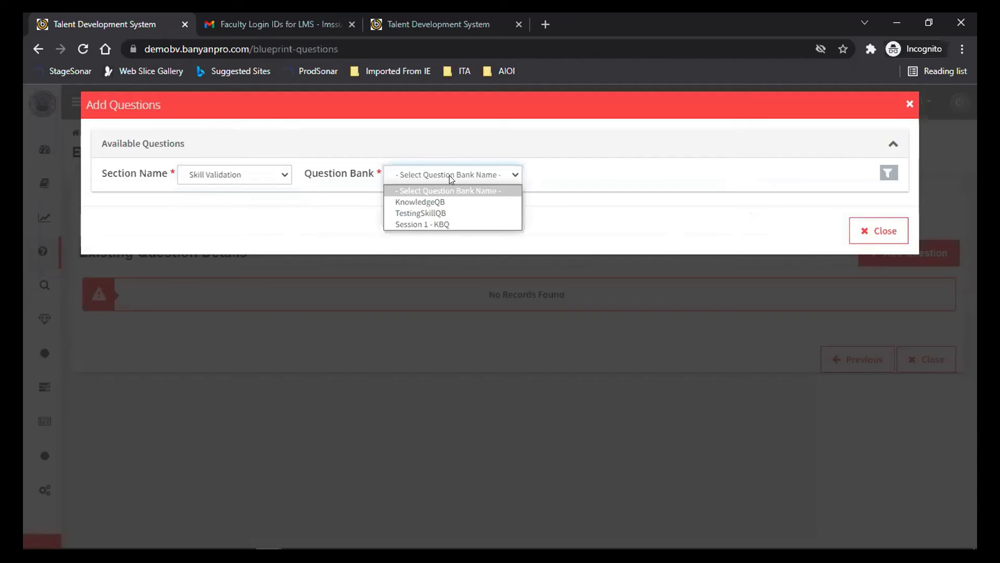
pyautogui.click(440, 223)
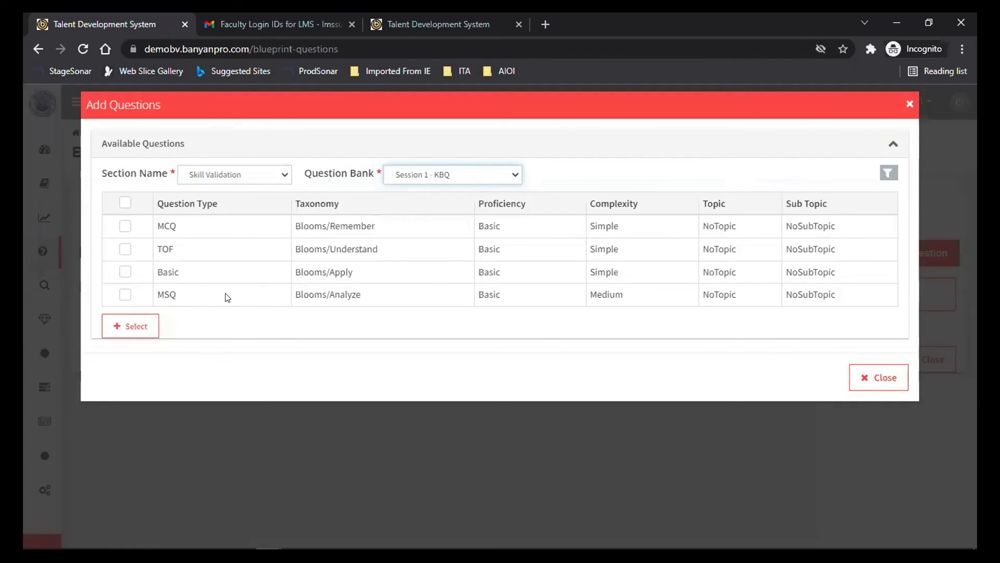
pyautogui.click(124, 272)
pyautogui.click(130, 325)
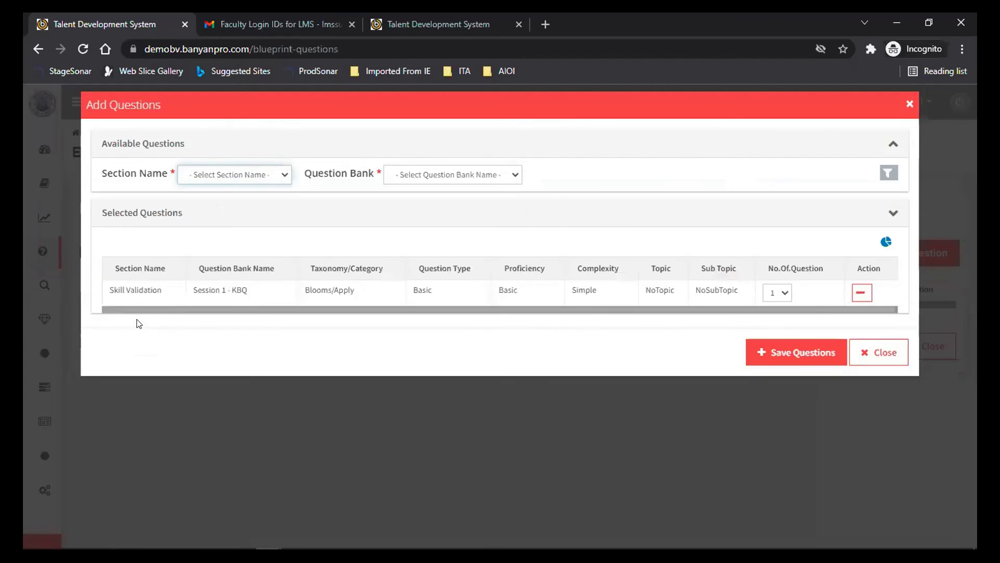
pyautogui.click(776, 293)
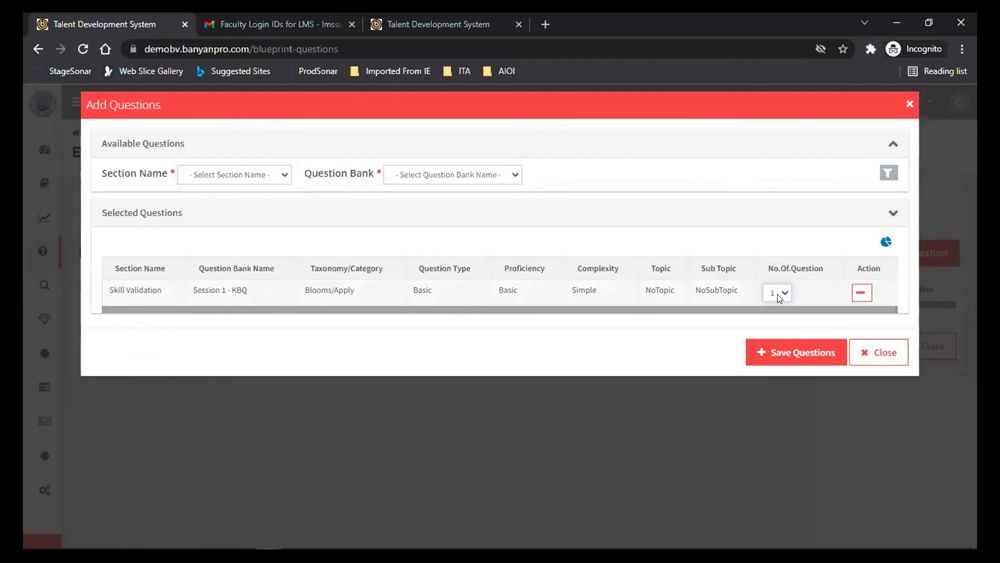
pyautogui.click(810, 345)
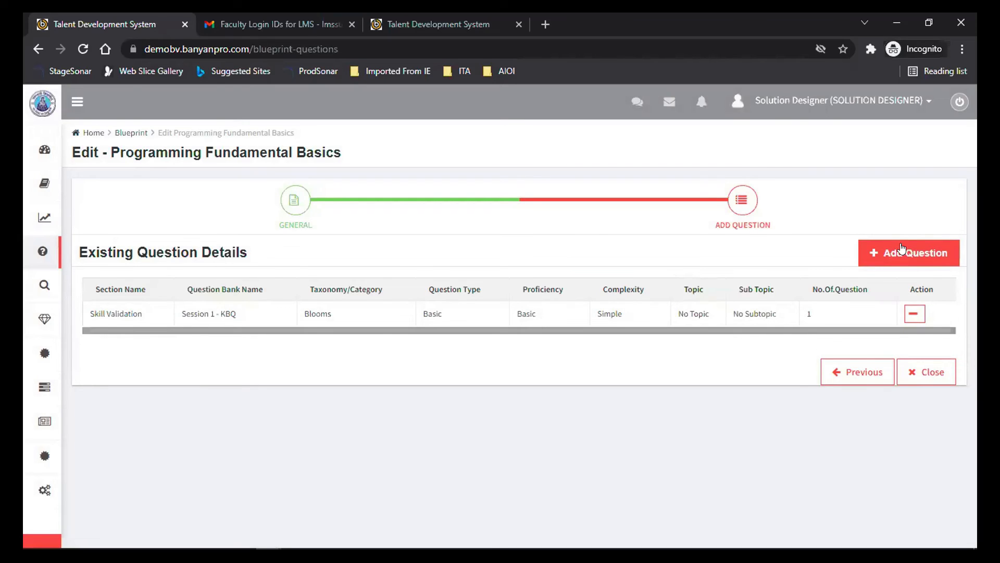
# Step: Select the MCQ, TOF and MSQ questions from the question bank "Session 1 - KBQ" for the "Classes in C#" section
pyautogui.click(903, 252)
pyautogui.click(271, 175)
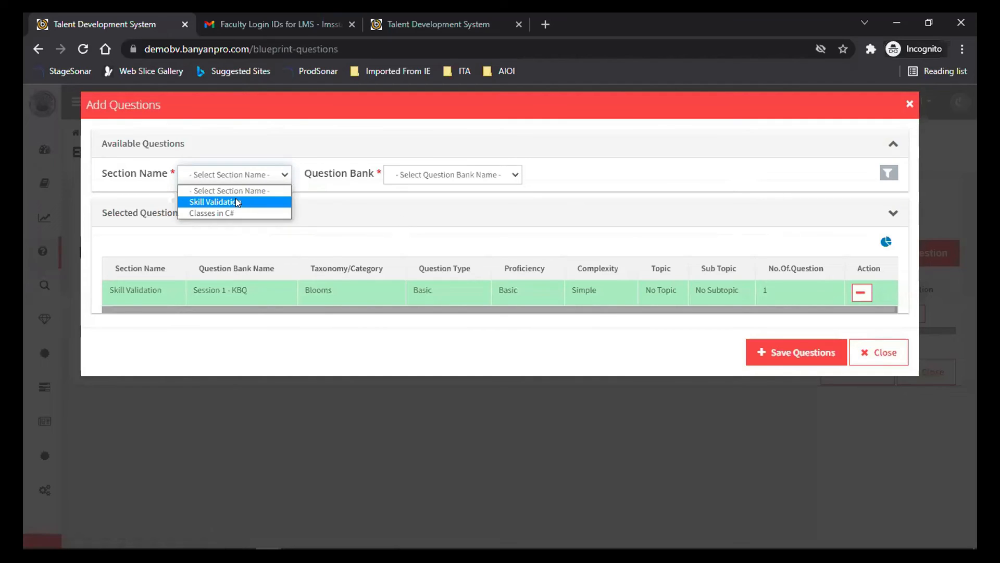
pyautogui.click(229, 214)
pyautogui.click(423, 175)
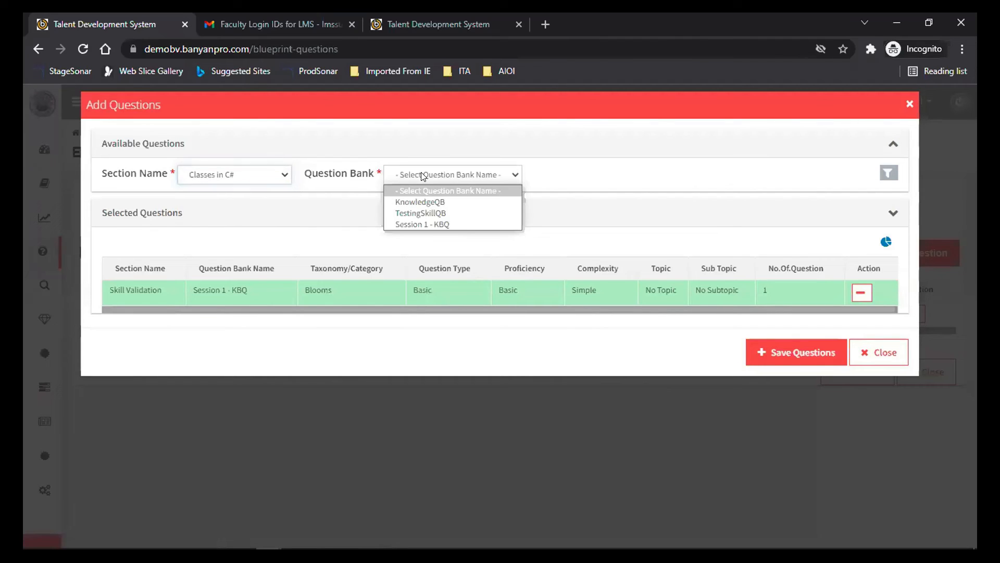
pyautogui.click(420, 224)
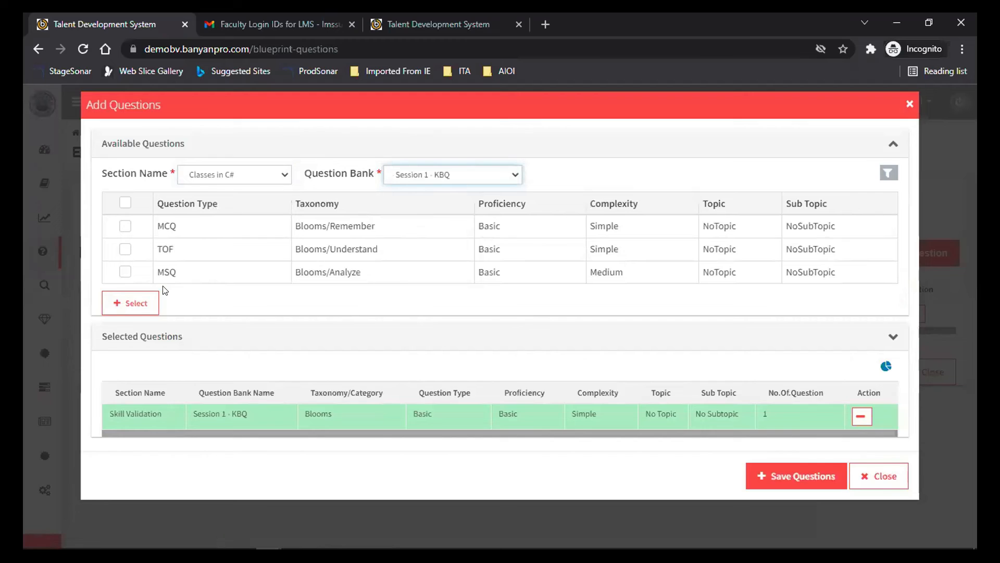
pyautogui.click(126, 272)
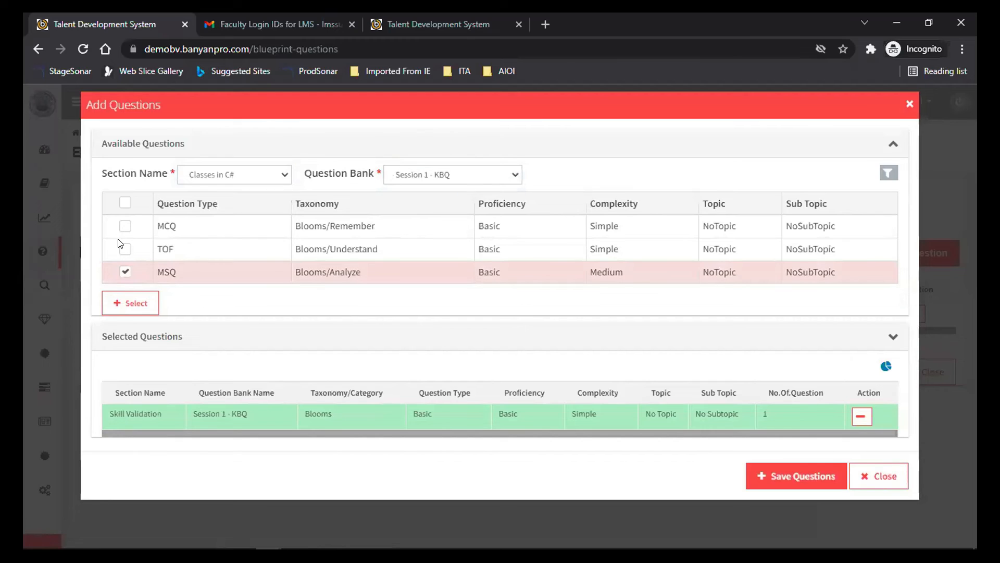
pyautogui.click(124, 249)
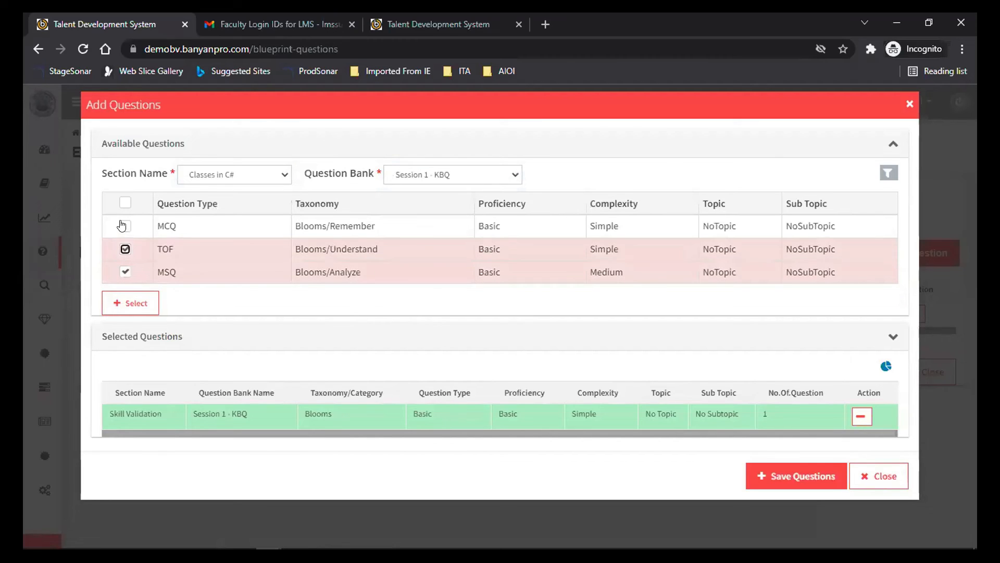
pyautogui.click(124, 225)
pyautogui.click(131, 303)
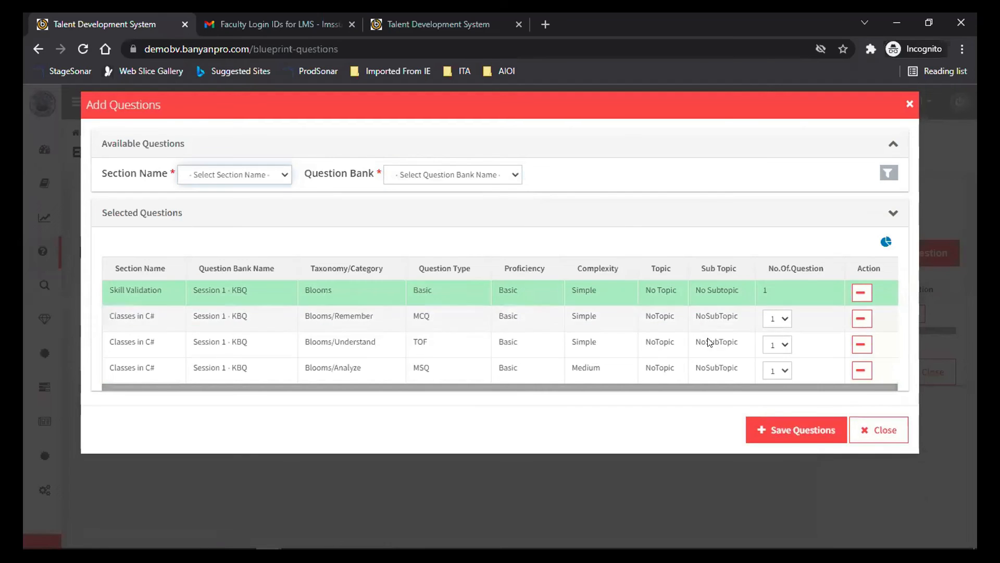
# Step: Keep the number of questions at 1 for each "Classes in C#" type, save the questions and close the blueprint
pyautogui.click(785, 319)
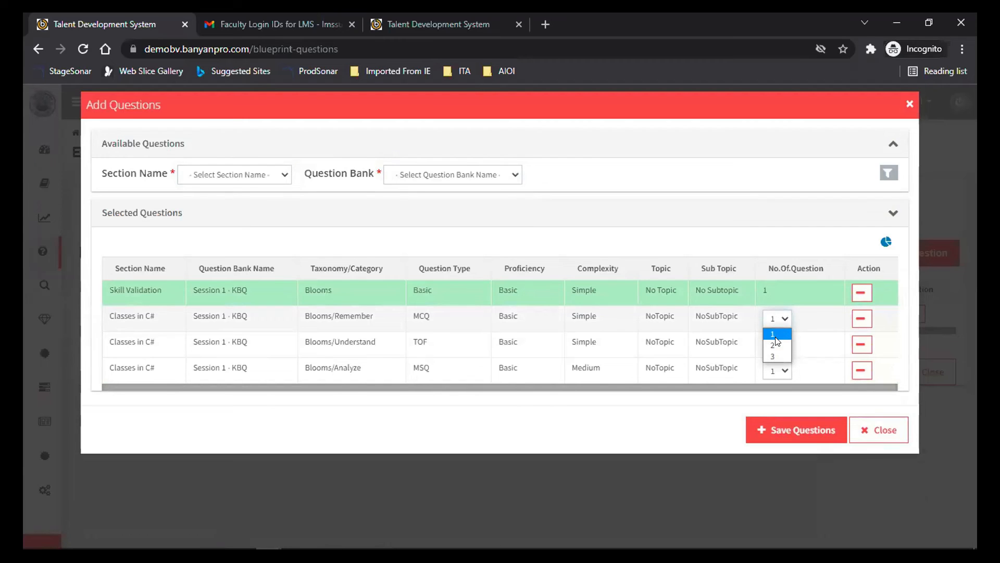
pyautogui.click(776, 334)
pyautogui.click(781, 343)
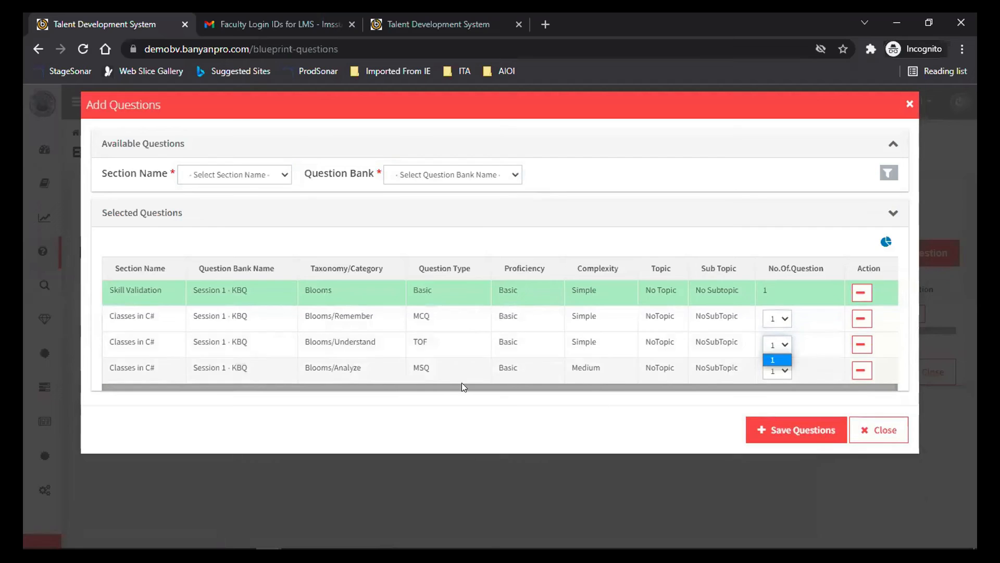
pyautogui.click(788, 371)
pyautogui.click(711, 421)
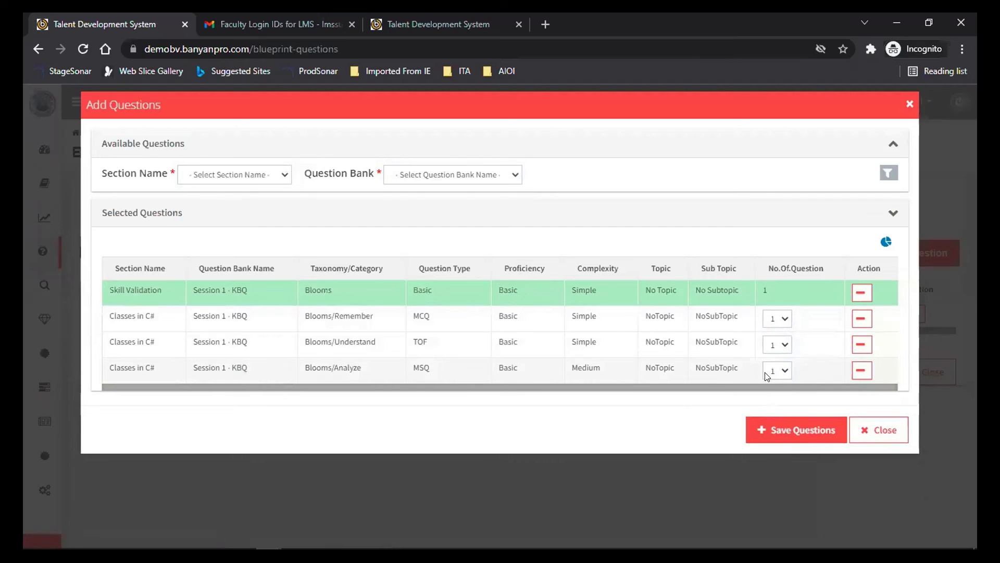
pyautogui.click(785, 320)
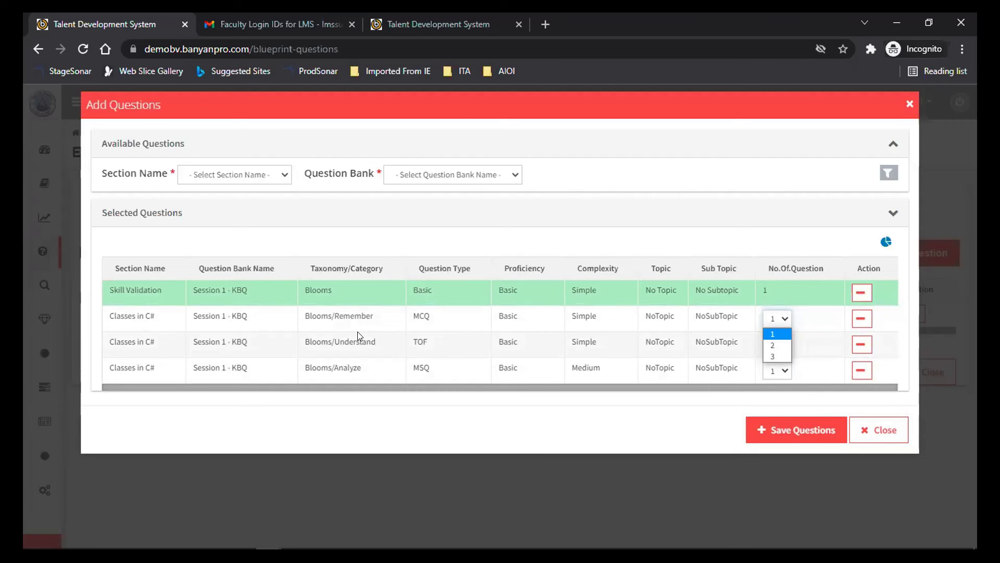
pyautogui.click(778, 430)
pyautogui.click(777, 430)
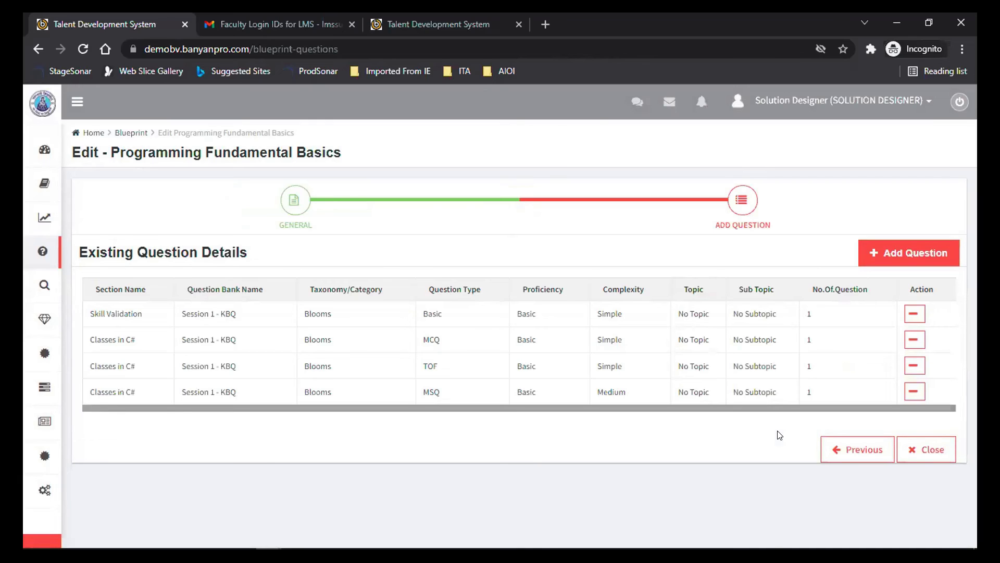
pyautogui.click(923, 449)
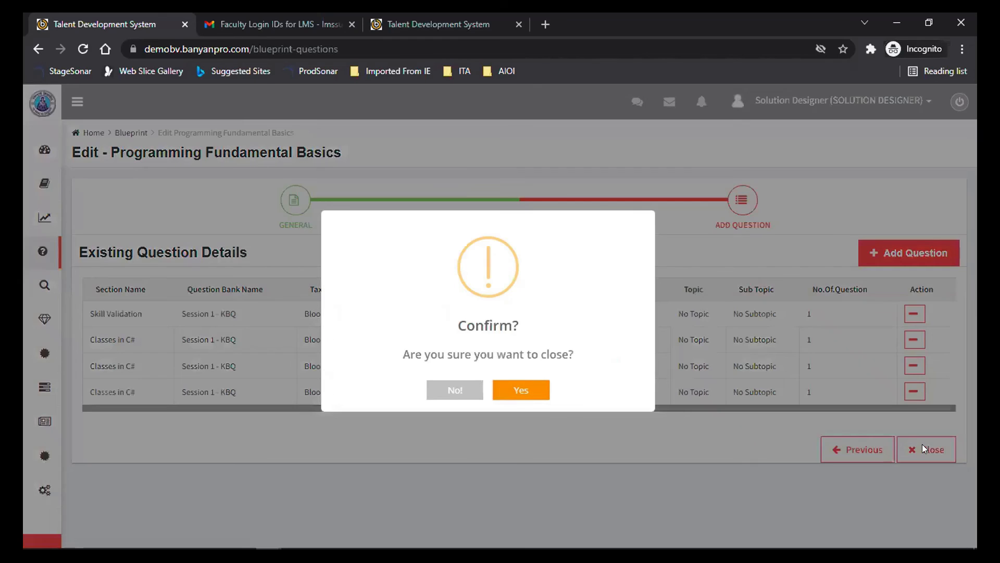
pyautogui.click(522, 390)
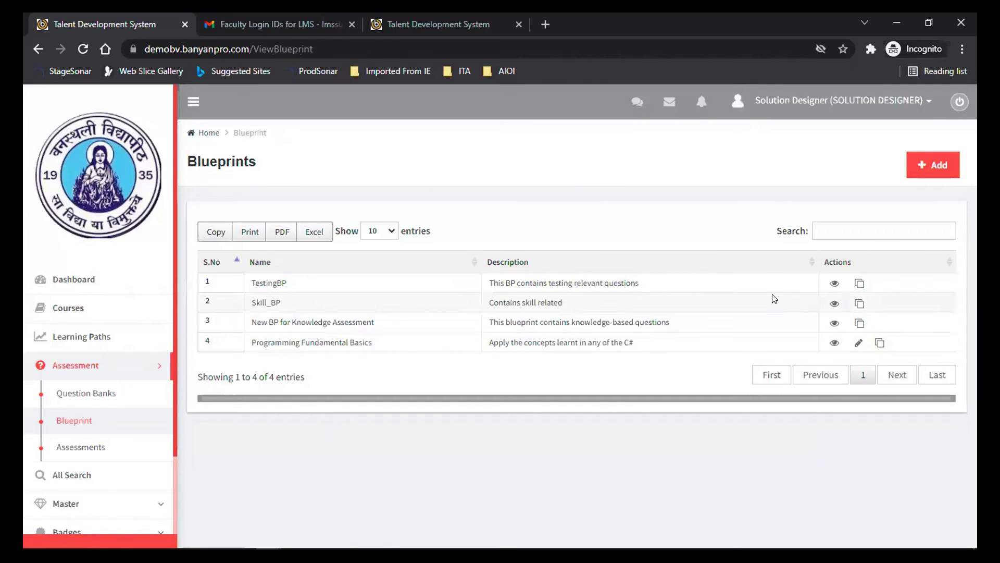
# Step: Open the "Programming Fundamental Basics" blueprint for editing, review its sections and weightages, and return to the blueprint list
pyautogui.click(858, 343)
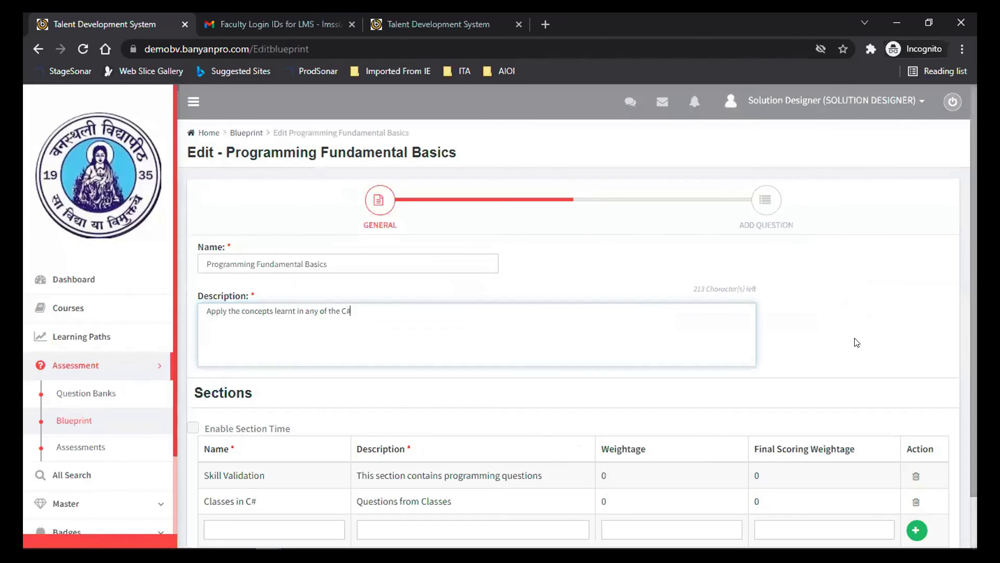
pyautogui.moveTo(974, 352); pyautogui.dragTo(974, 408)
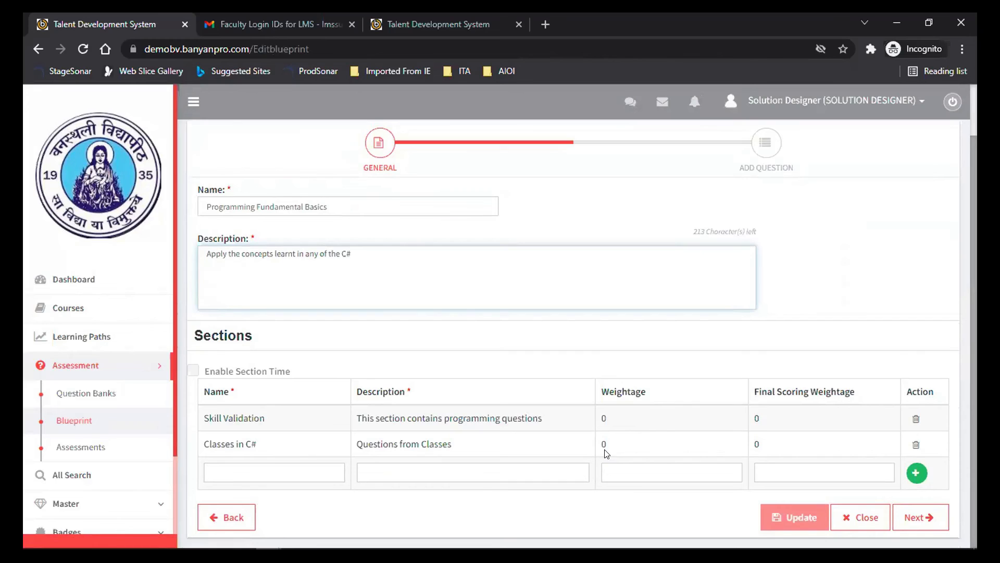
pyautogui.click(229, 518)
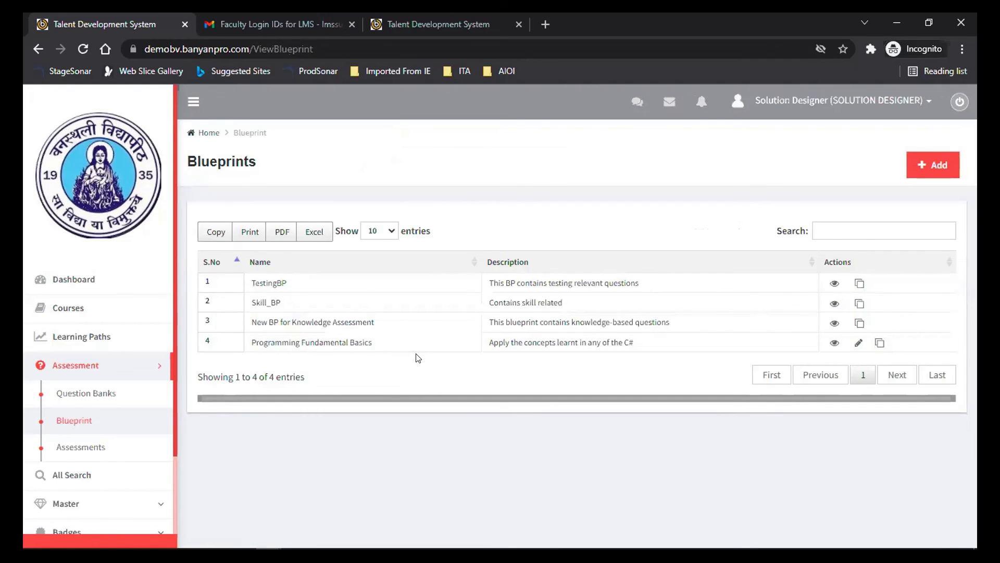
pyautogui.click(96, 447)
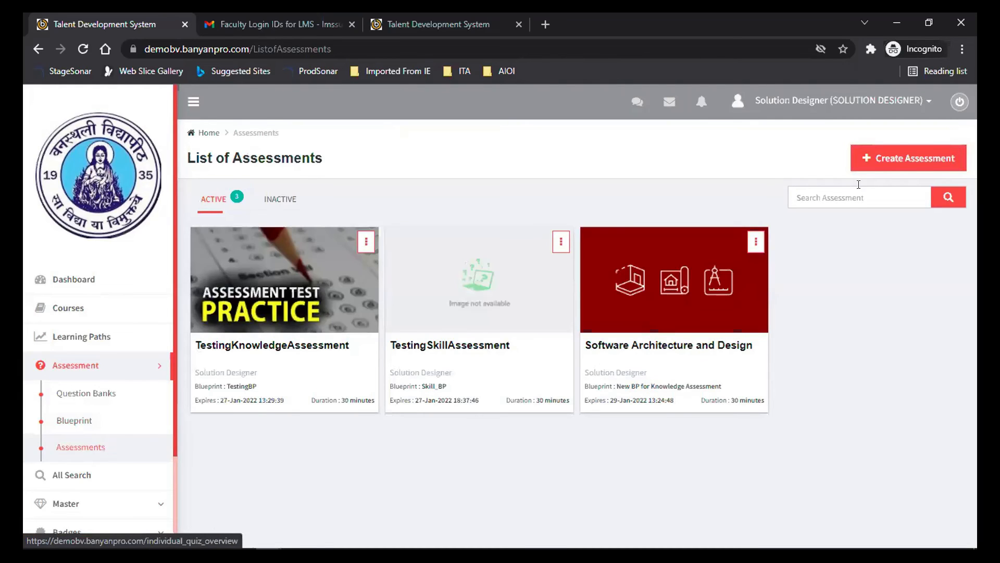
pyautogui.click(899, 159)
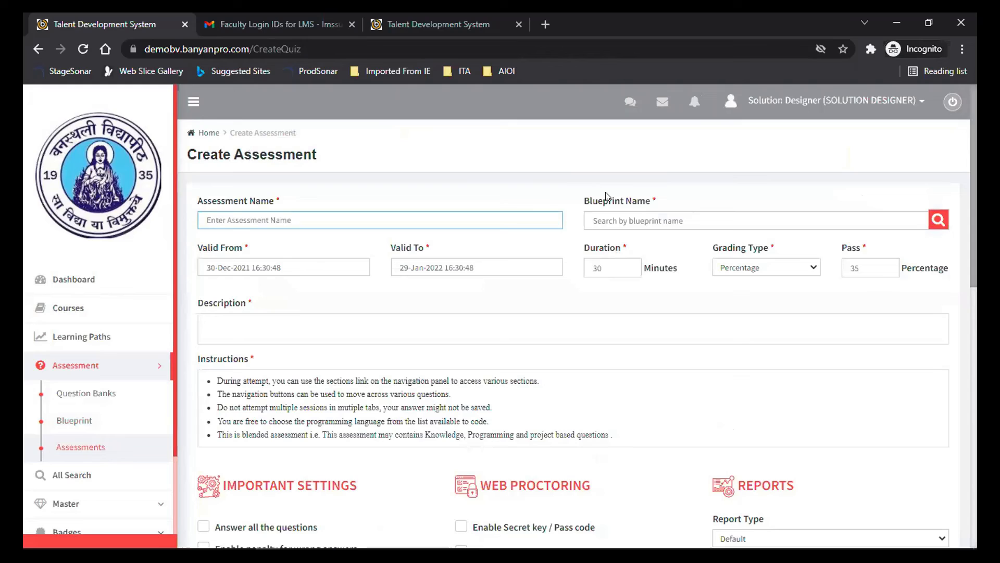
pyautogui.write('Session 1')
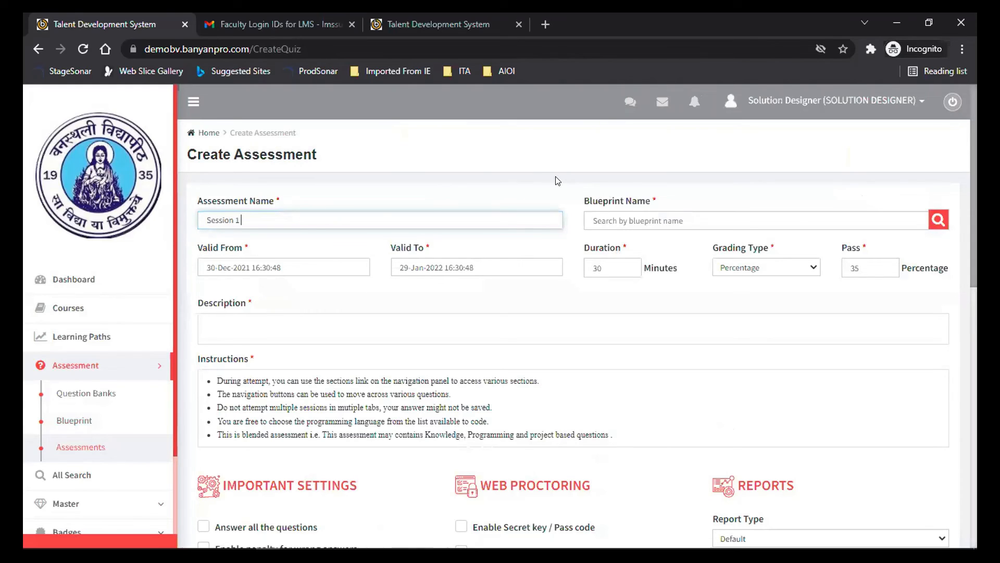
pyautogui.write(' - Exam')
pyautogui.press('Tab')
pyautogui.write('Ses')
pyautogui.press('BackSpace')
pyautogui.press('BackSpace')
pyautogui.press('BackSpace')
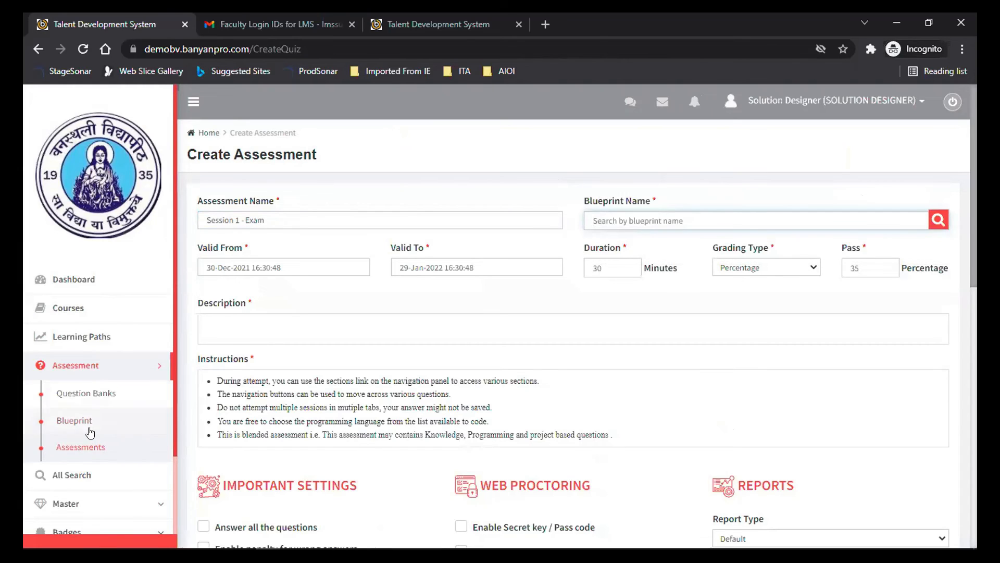
# Step: Look up the name of the newly built programming blueprint in the blueprint list
pyautogui.click(74, 420)
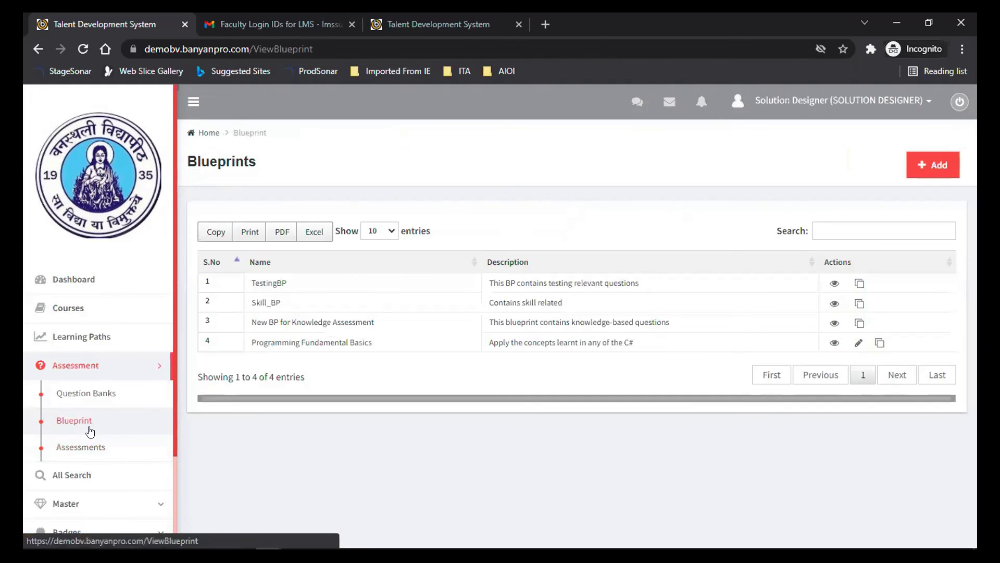
pyautogui.doubleClick(325, 341)
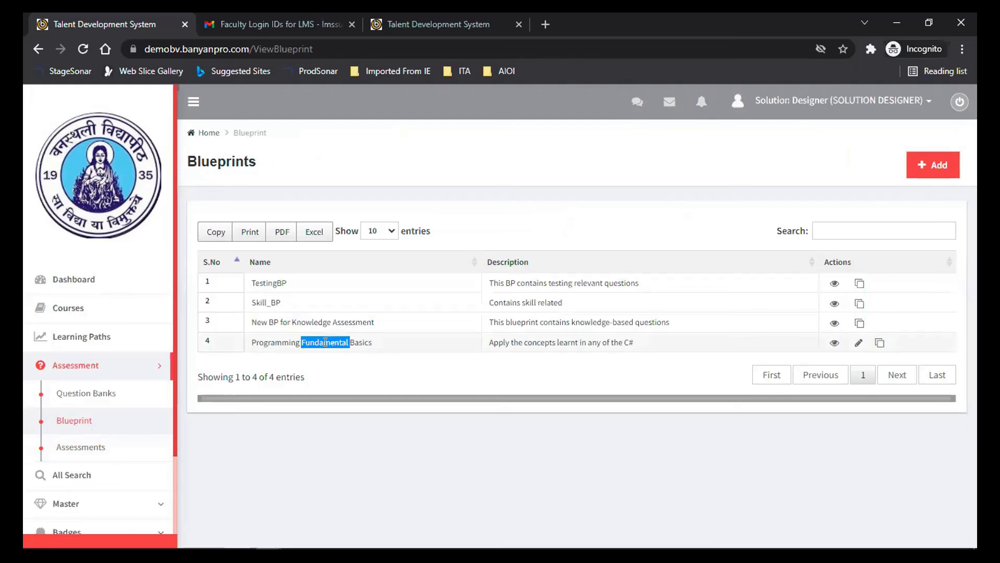
# Step: Start a new assessment named "Session 1 - Exam" and assign it the blueprint "Programming Fundamental Basics"
pyautogui.click(85, 448)
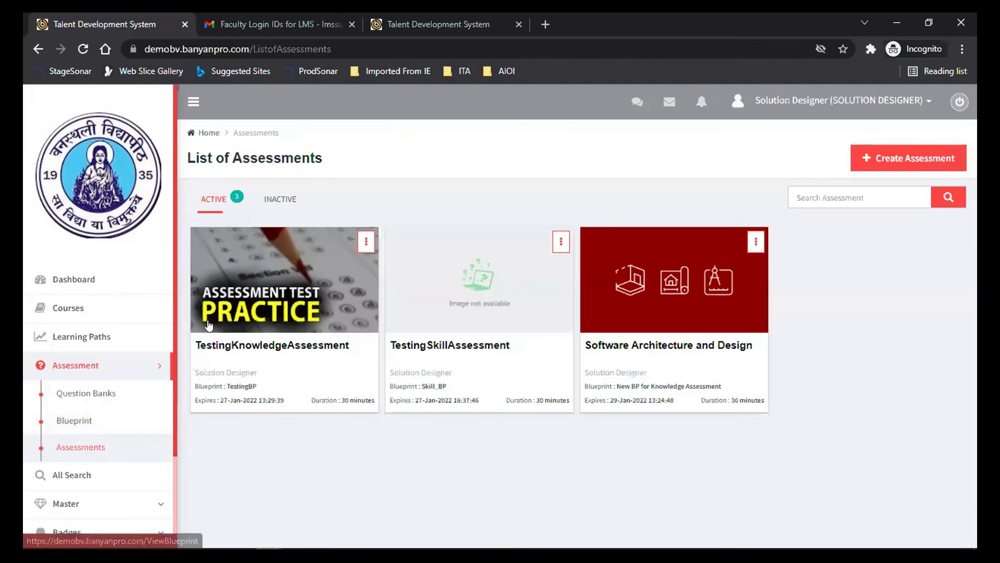
pyautogui.click(894, 163)
pyautogui.click(292, 215)
pyautogui.write('Session 1 ')
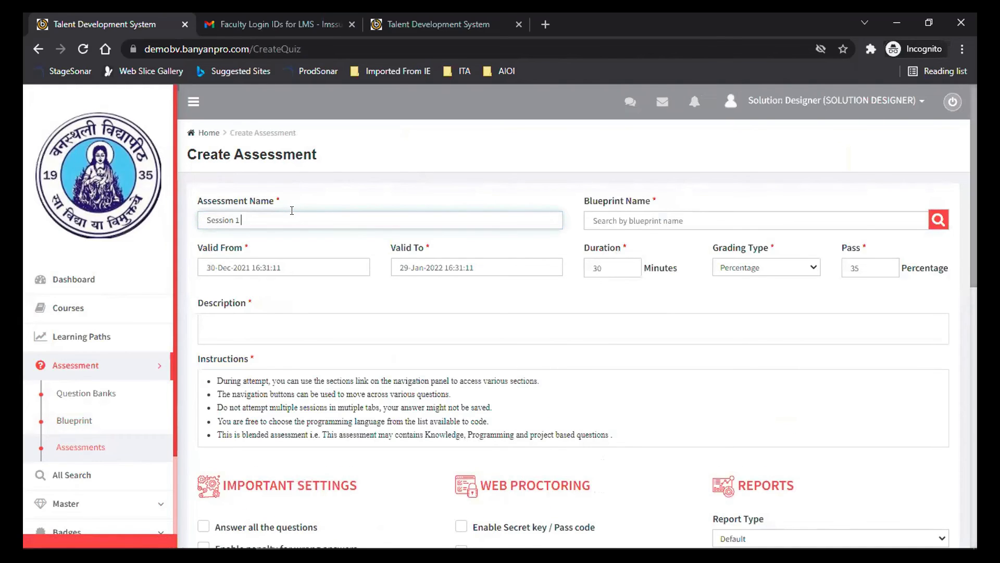
pyautogui.write('- Exam')
pyautogui.click(611, 214)
pyautogui.write('Pro')
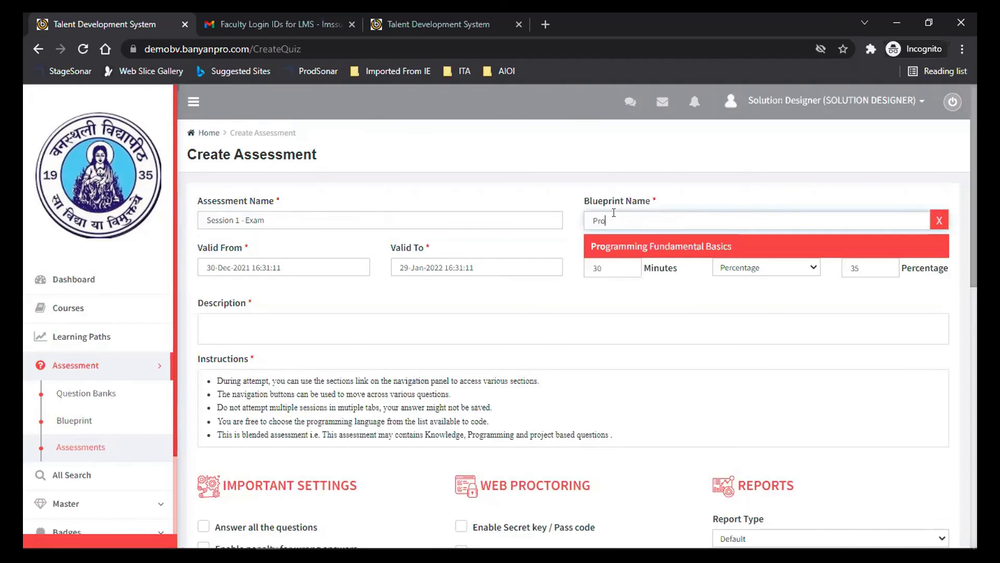
pyautogui.click(664, 246)
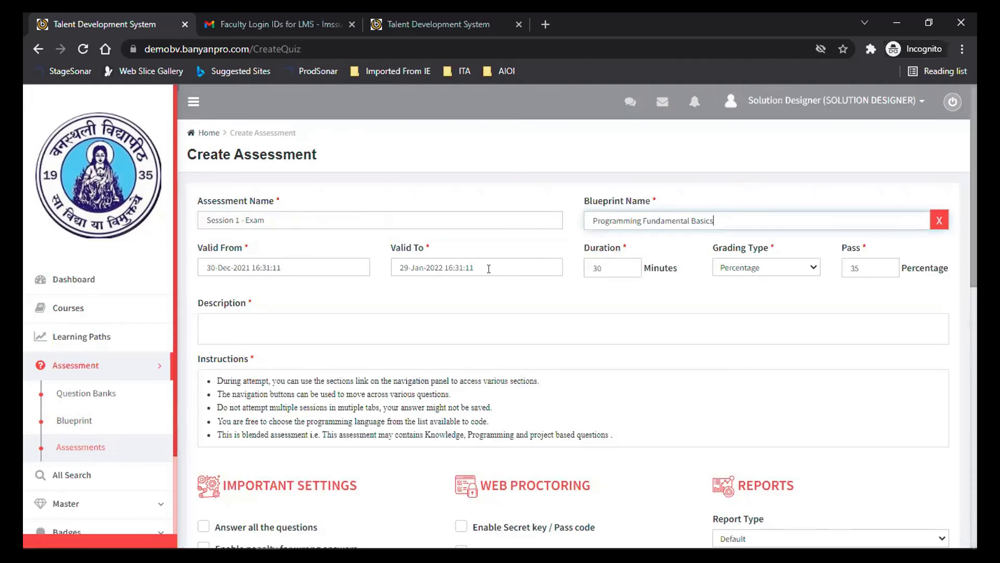
# Step: Enter "Session 1 demo" as the assessment's description
pyautogui.moveTo(603, 265); pyautogui.dragTo(594, 263)
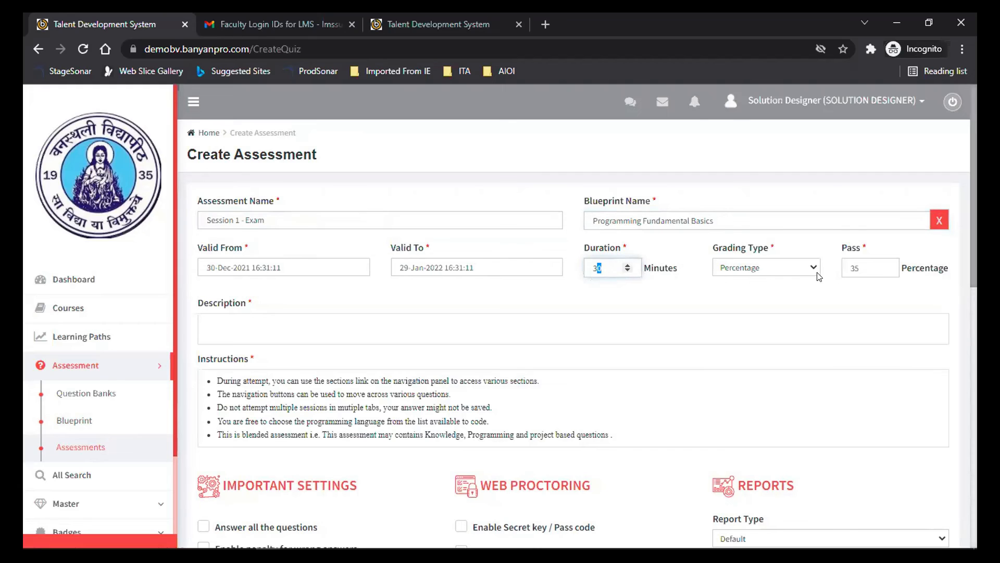
pyautogui.moveTo(974, 260); pyautogui.dragTo(974, 306)
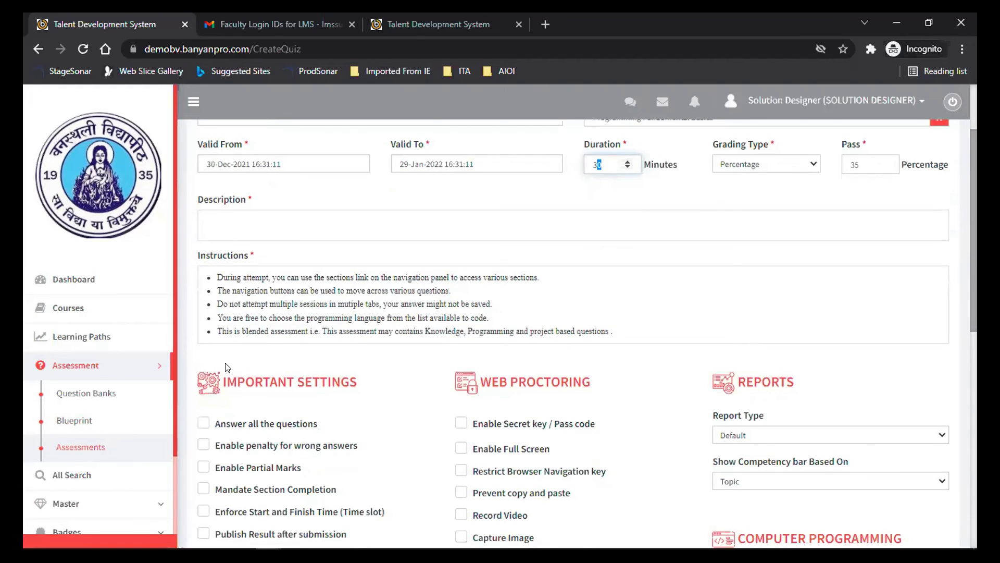
pyautogui.click(286, 231)
pyautogui.write('Session 1 demo')
pyautogui.click(330, 282)
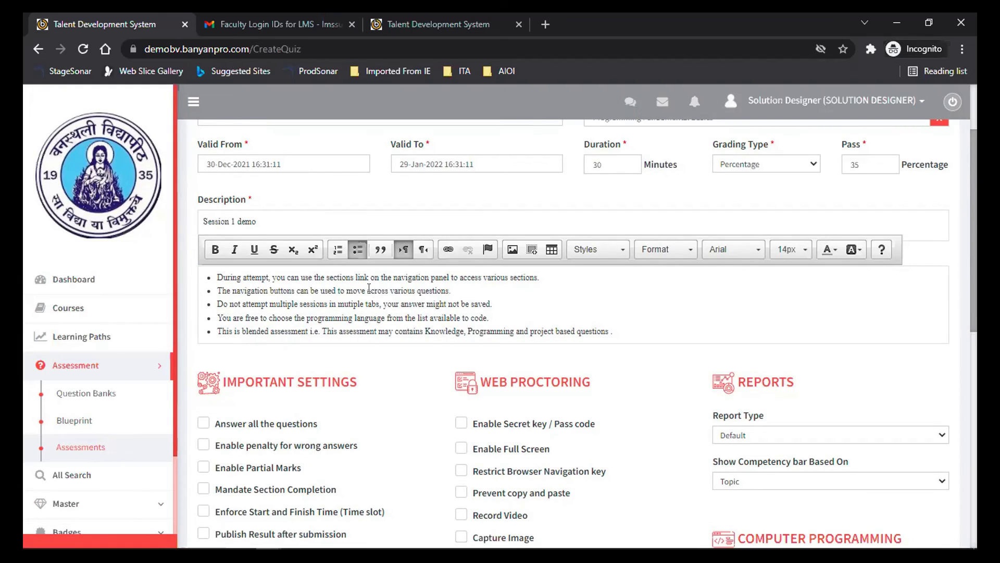
# Step: Review the assessment's important settings, including the penalty for wrong answers and the shuffling of questions and answers
pyautogui.moveTo(973, 250); pyautogui.dragTo(974, 338)
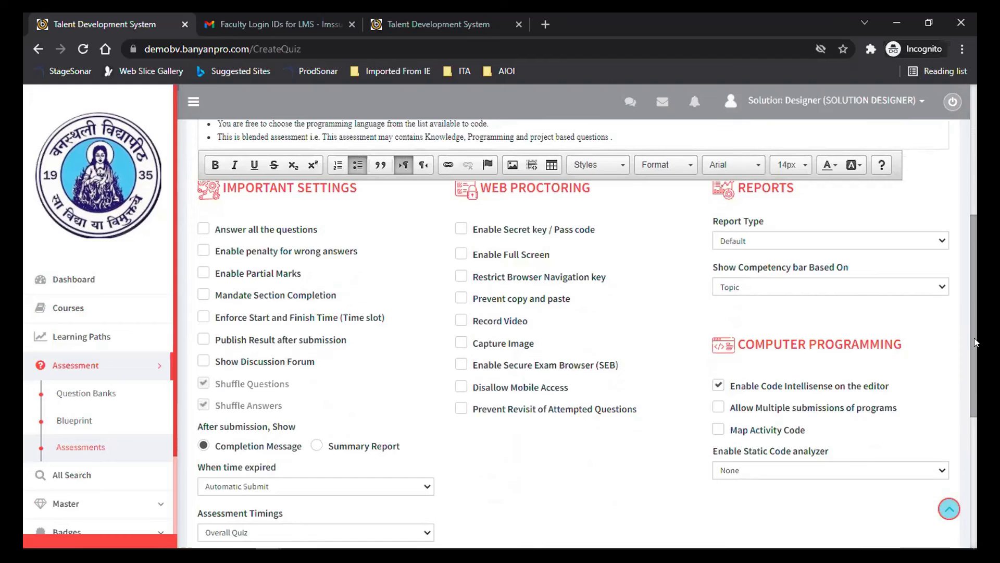
pyautogui.moveTo(968, 329); pyautogui.dragTo(972, 358)
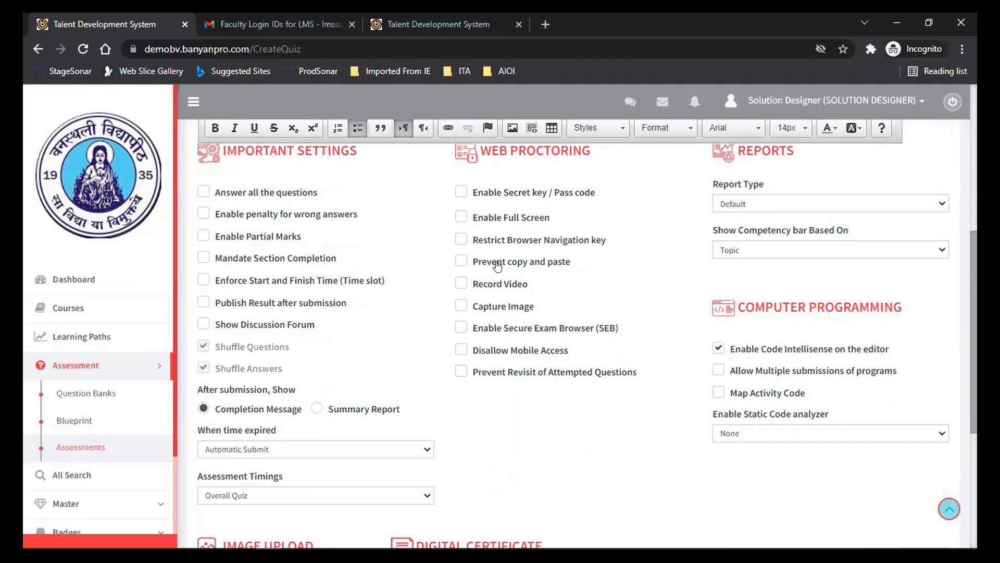
pyautogui.click(203, 214)
pyautogui.click(202, 218)
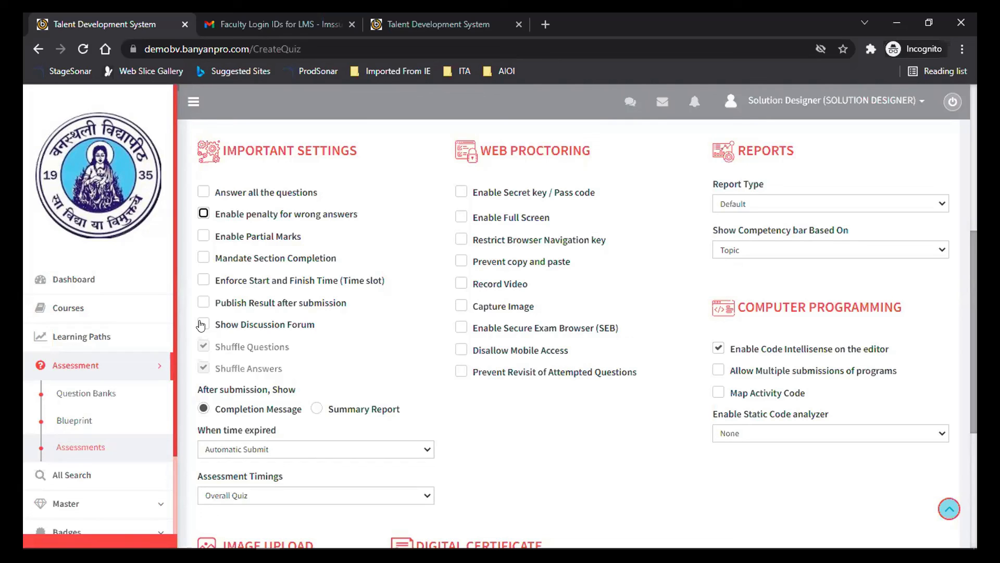
pyautogui.click(291, 368)
pyautogui.moveTo(275, 369); pyautogui.dragTo(207, 347)
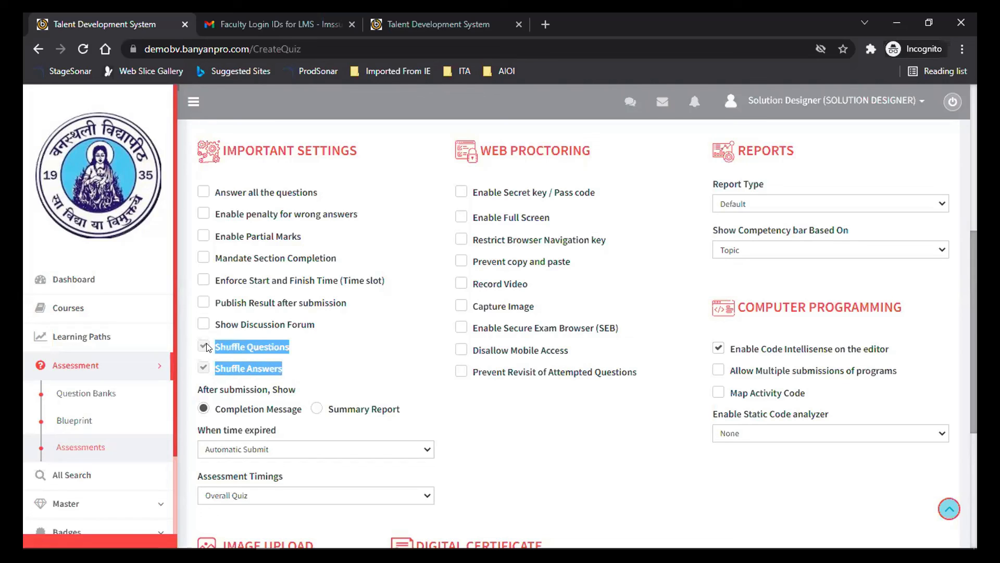
pyautogui.click(275, 369)
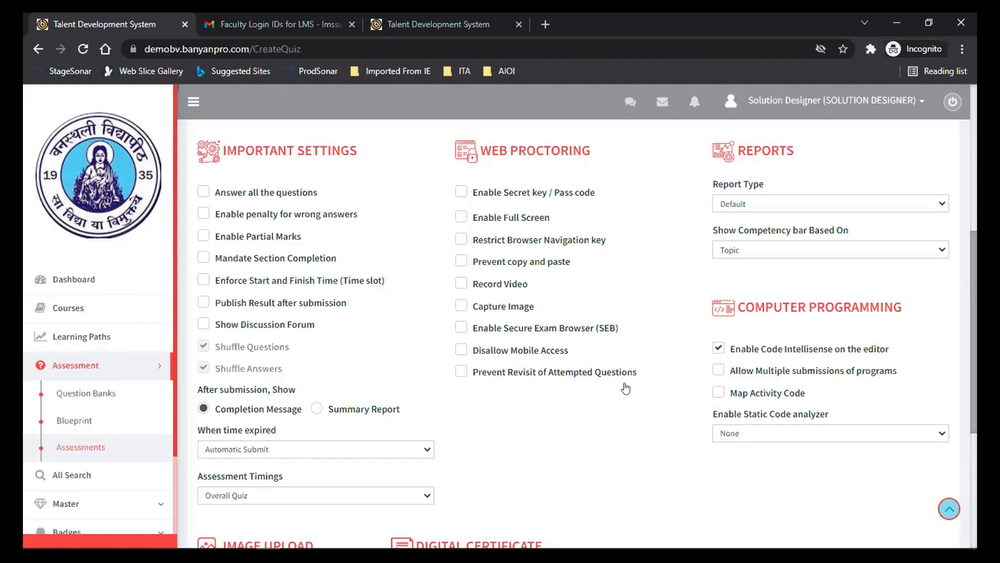
# Step: Try the secret key / pass code option for web proctoring and switch it off again
pyautogui.moveTo(973, 360); pyautogui.dragTo(973, 328)
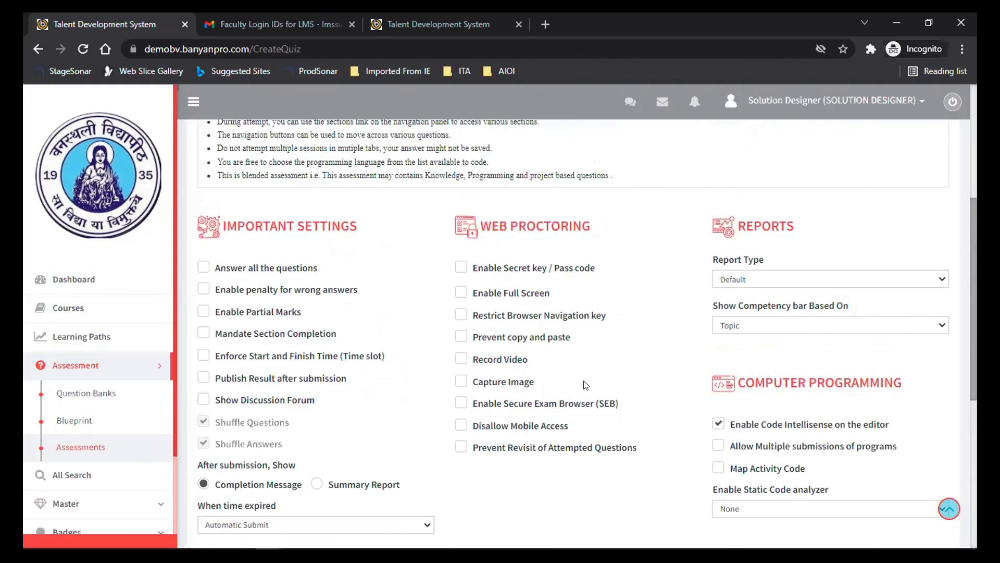
pyautogui.click(460, 267)
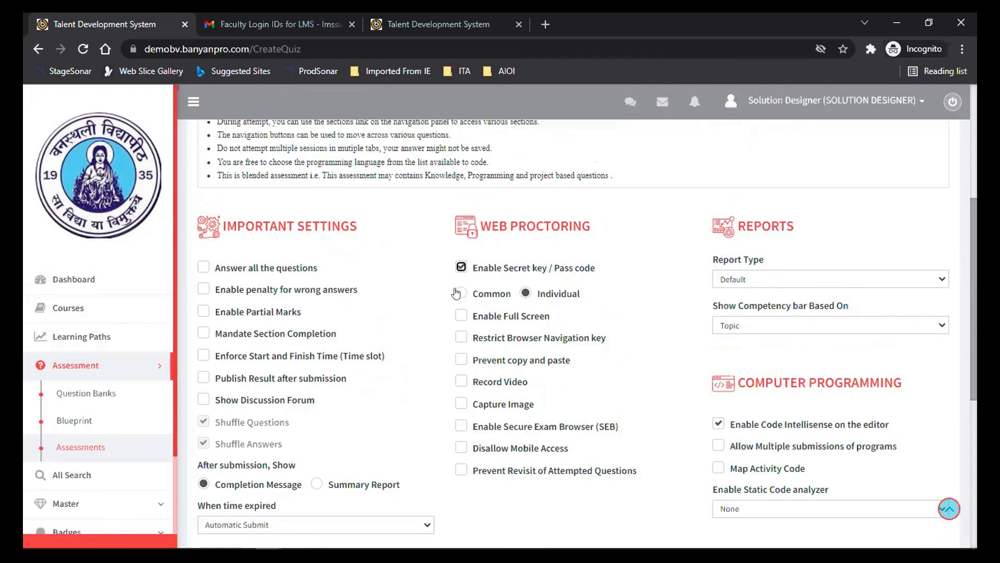
pyautogui.click(461, 266)
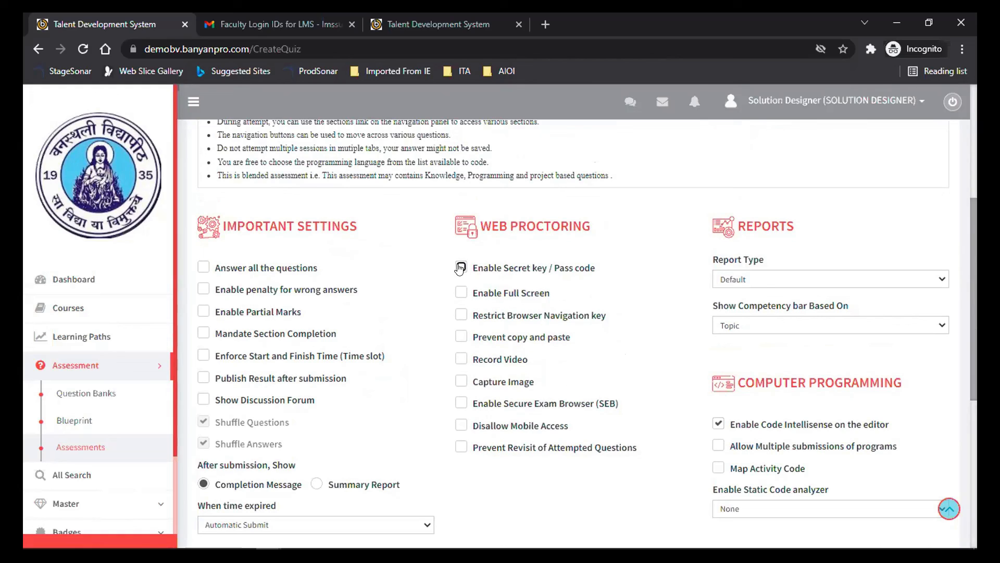
# Step: Enable full screen and prevent copy and paste in the assessment's web proctoring settings
pyautogui.click(460, 294)
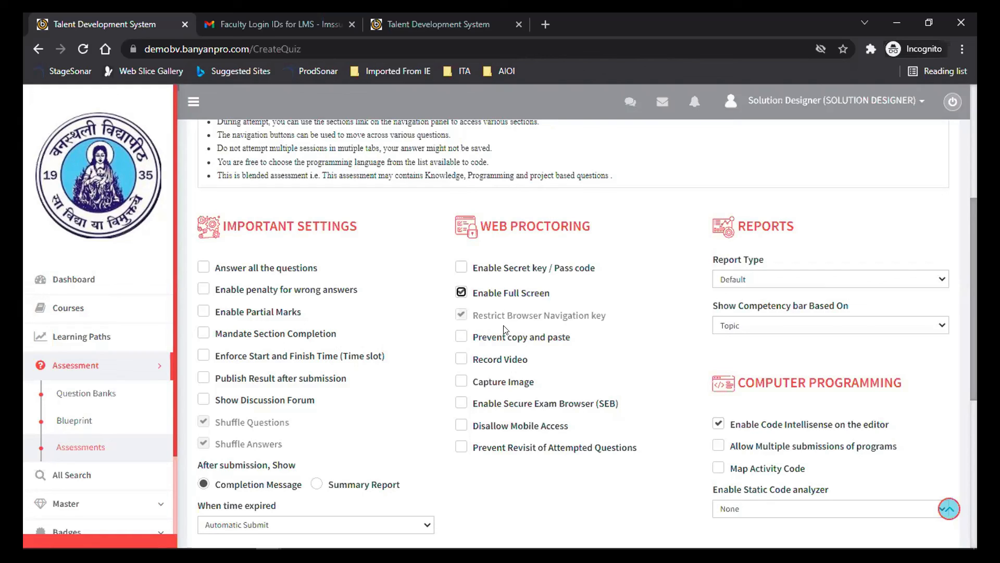
pyautogui.click(460, 289)
pyautogui.click(461, 336)
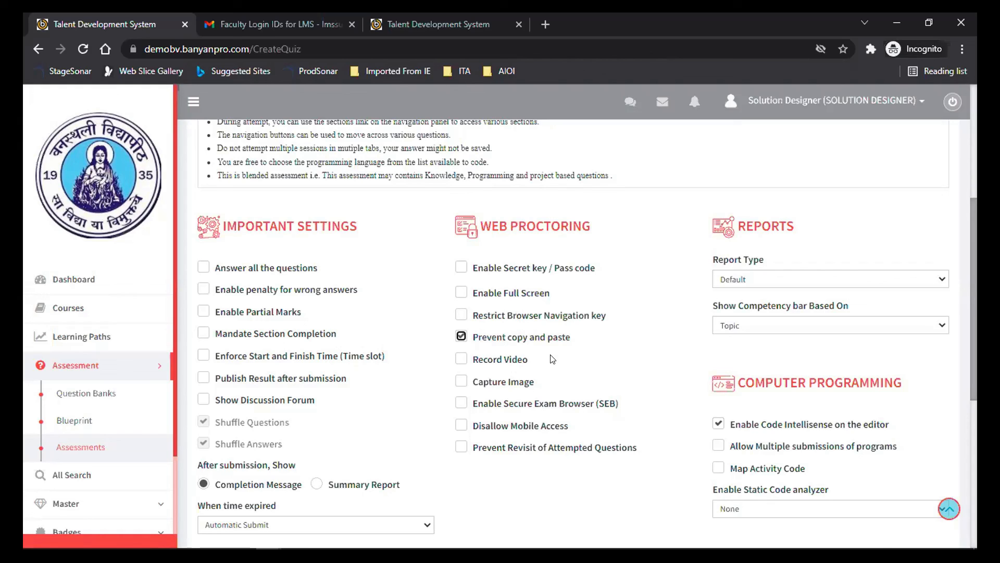
pyautogui.click(461, 292)
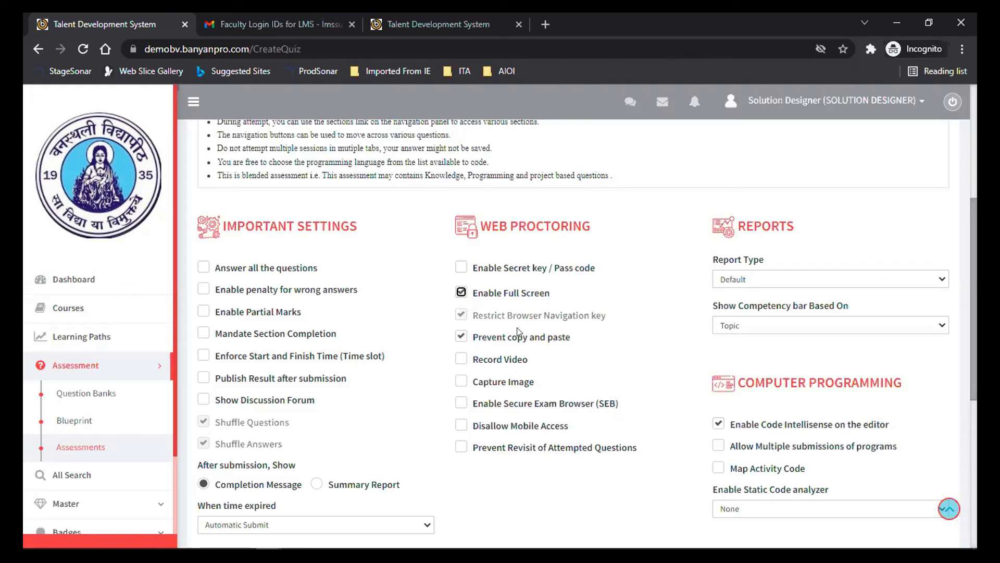